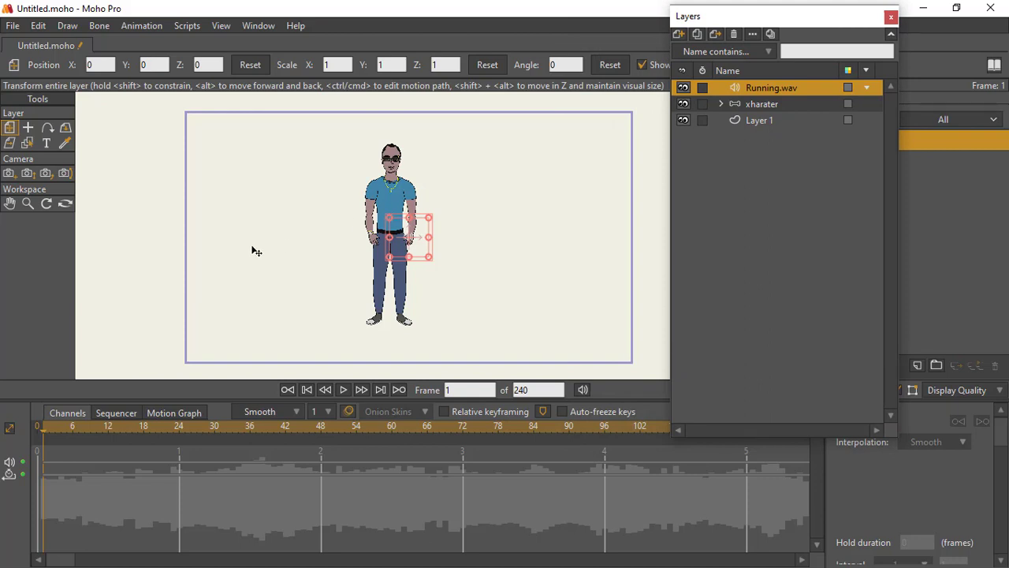
Preview the animation with the Running.wav audio, stop playback, and return the timeline to frame 1
scroll(376, 244, up, 4)
scroll(376, 244, down, 5)
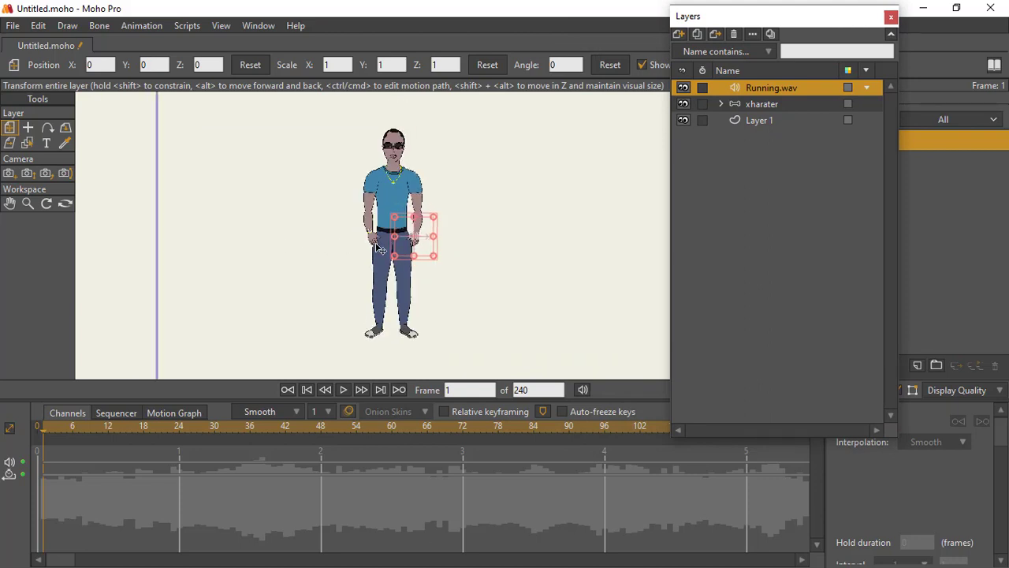
scroll(376, 244, up, 2)
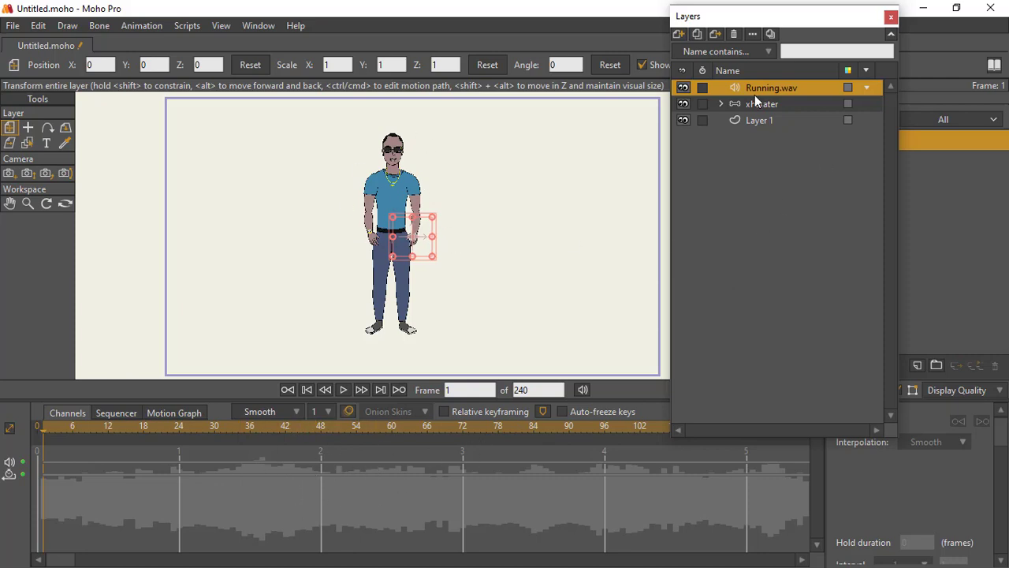
click(345, 390)
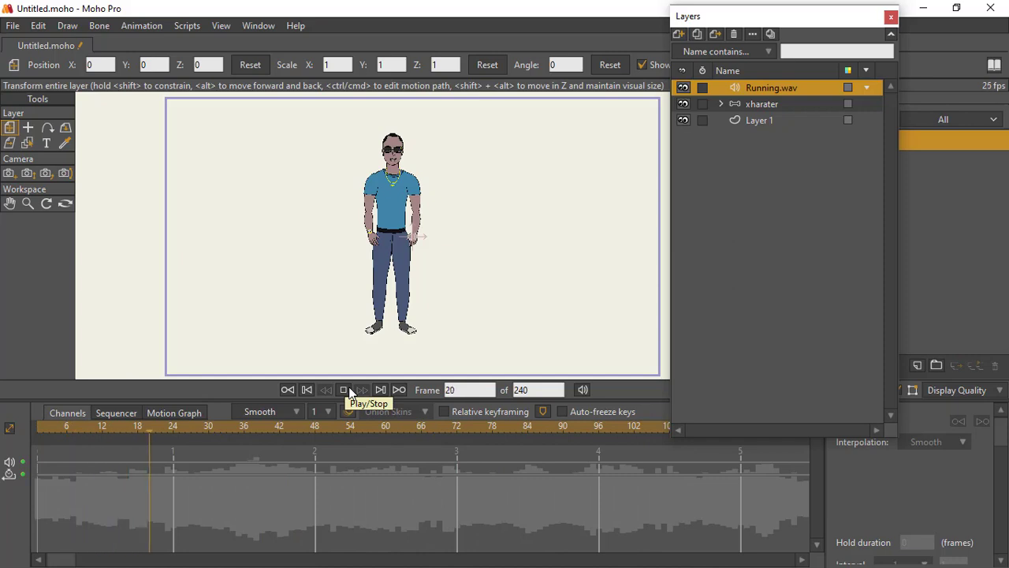
click(343, 390)
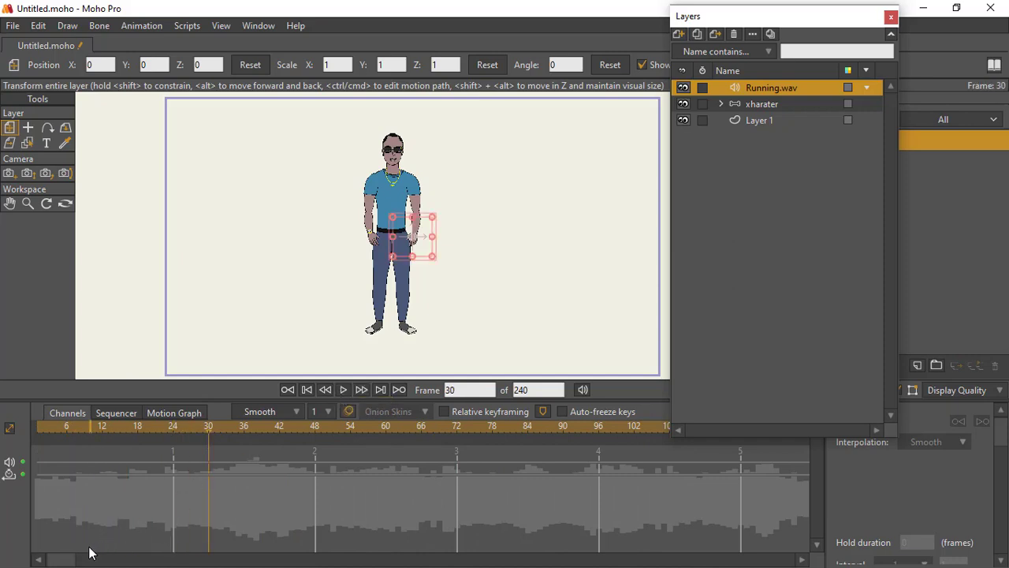
drag(58, 560, 44, 559)
click(43, 427)
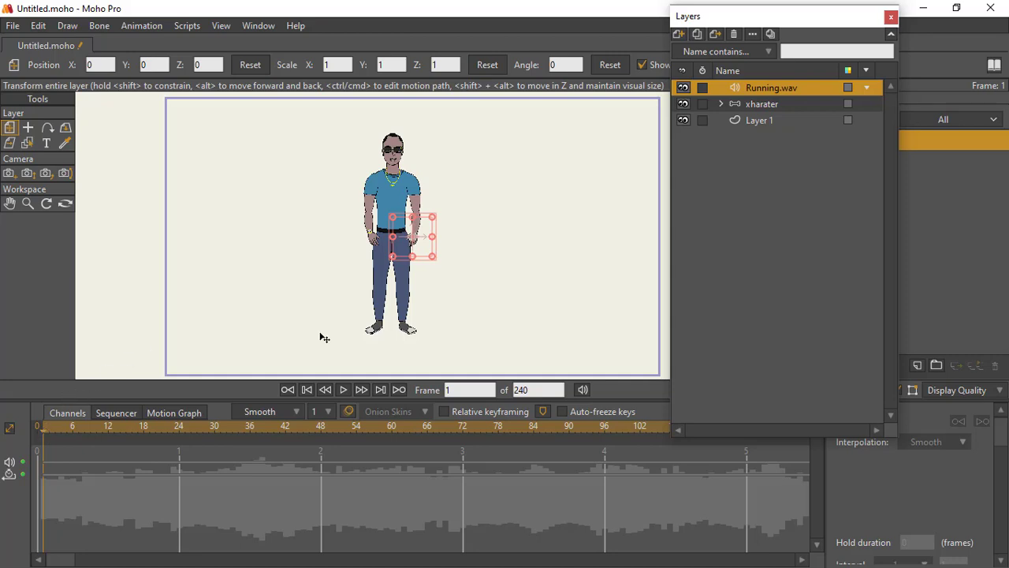
Select the xharater layer and rotate its head turn, smile and mouth bones with Manipulate Bones at frame 1
click(746, 104)
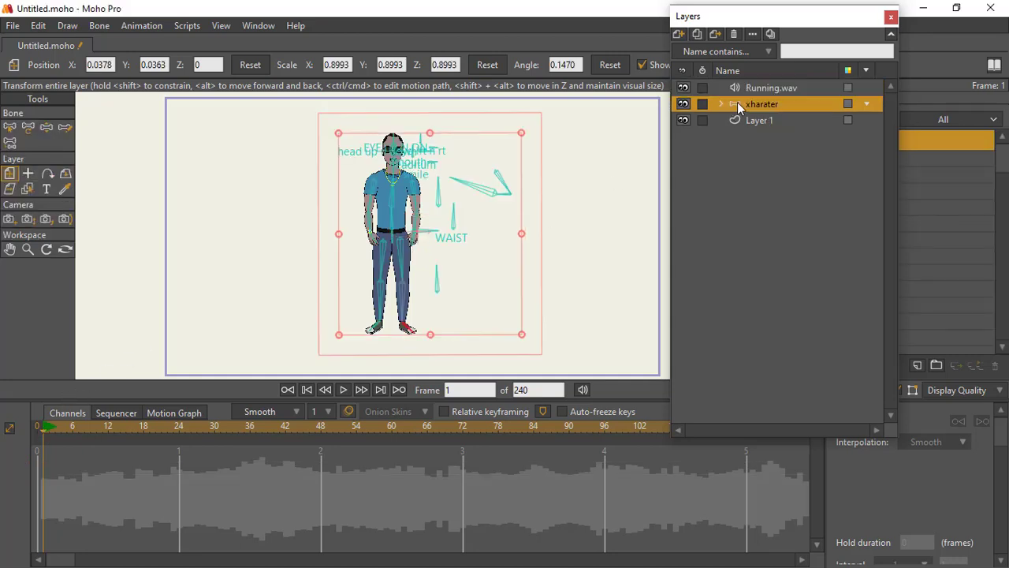
scroll(402, 183, up, 6)
drag(440, 169, 430, 283)
scroll(434, 256, up, 4)
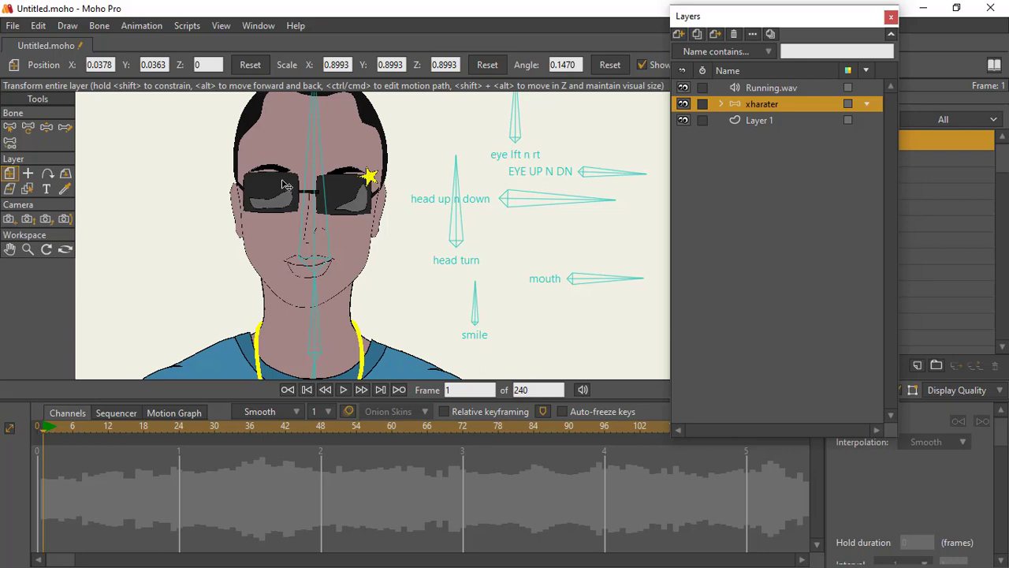
click(46, 127)
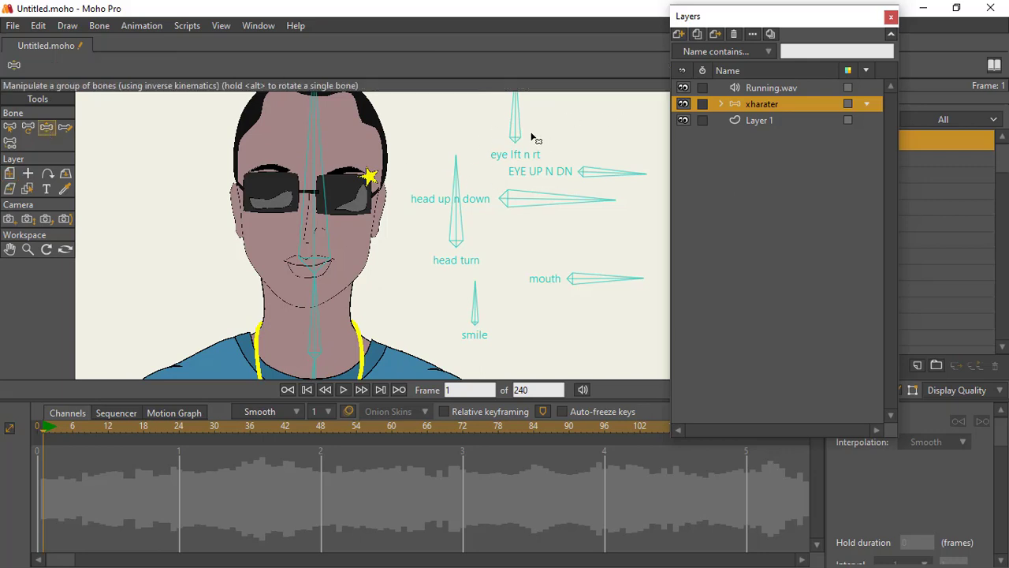
mouse_move(465, 218)
mouse_down()
mouse_move(503, 254)
mouse_move(394, 197)
mouse_move(497, 198)
mouse_move(471, 213)
mouse_up()
drag(459, 295, 471, 269)
mouse_move(627, 285)
mouse_down()
mouse_move(592, 232)
mouse_move(626, 299)
mouse_move(619, 280)
mouse_up()
scroll(407, 284, down, 5)
drag(467, 279, 466, 153)
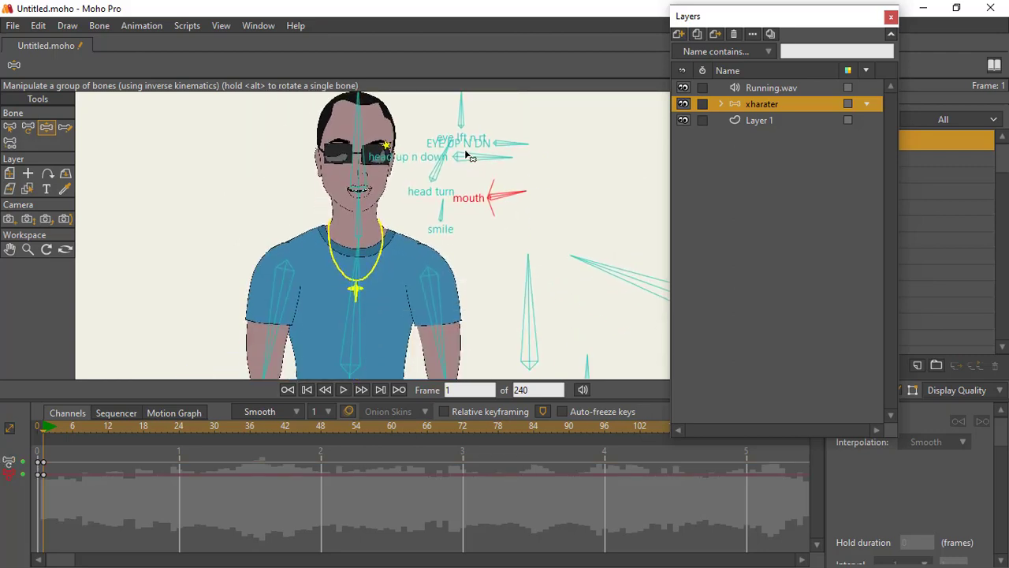
Manipulate the control bones beside the body, including the WAIST bone and the one beside the legs
drag(502, 208, 463, 63)
scroll(361, 254, down, 3)
drag(361, 180, 423, 215)
mouse_move(457, 255)
mouse_down()
mouse_move(468, 271)
mouse_move(449, 256)
mouse_up()
drag(455, 294, 460, 264)
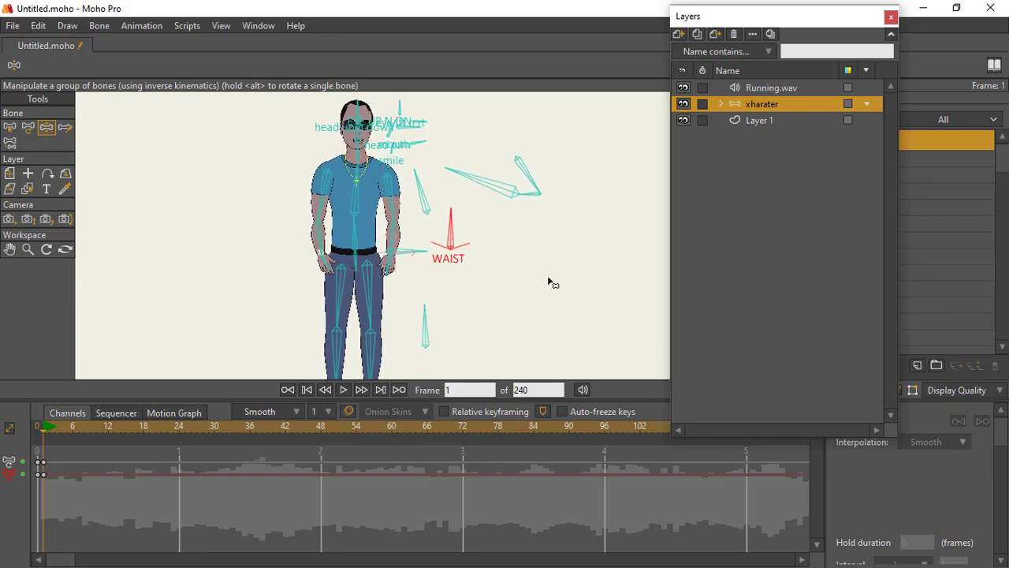
drag(553, 283, 558, 222)
mouse_move(447, 253)
mouse_down()
mouse_move(517, 306)
mouse_move(394, 225)
mouse_move(460, 245)
mouse_move(460, 255)
mouse_up()
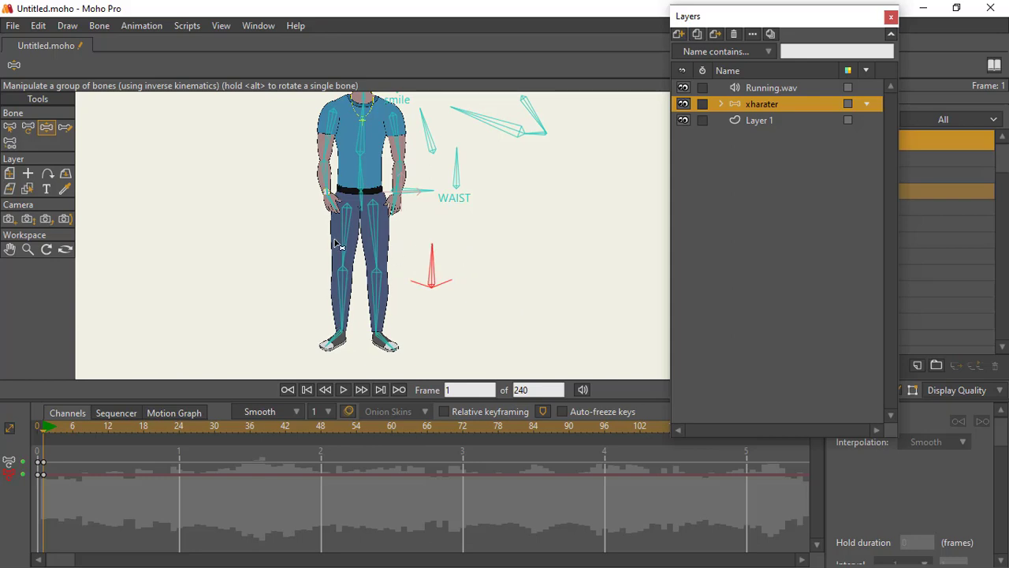
Set the control bone beside the chest upright and rotate the head turn bone closer to vertical
scroll(435, 192, down, 5)
scroll(448, 258, up, 8)
drag(435, 192, 455, 299)
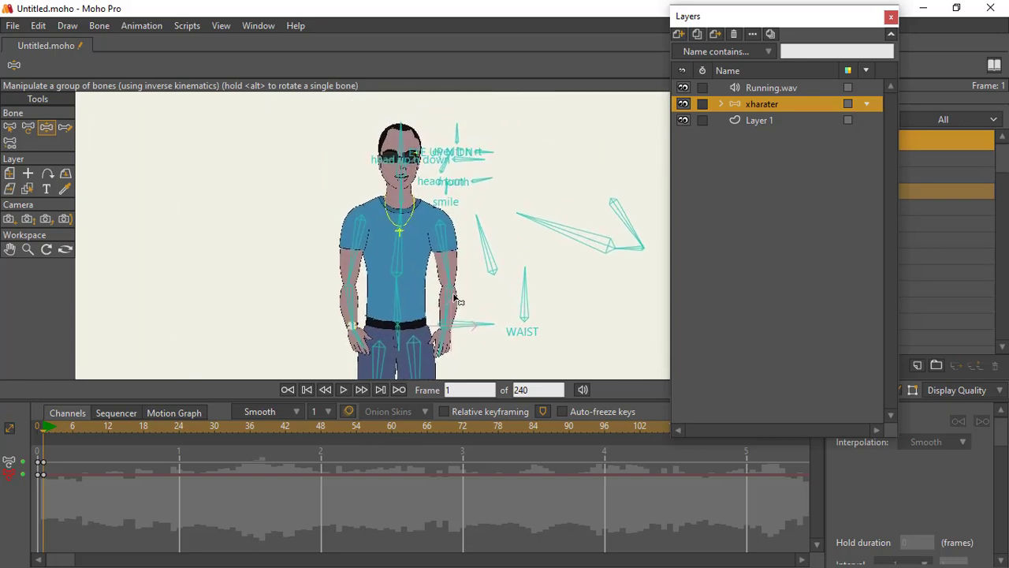
scroll(436, 271, up, 5)
drag(436, 246, 520, 279)
scroll(416, 258, down, 2)
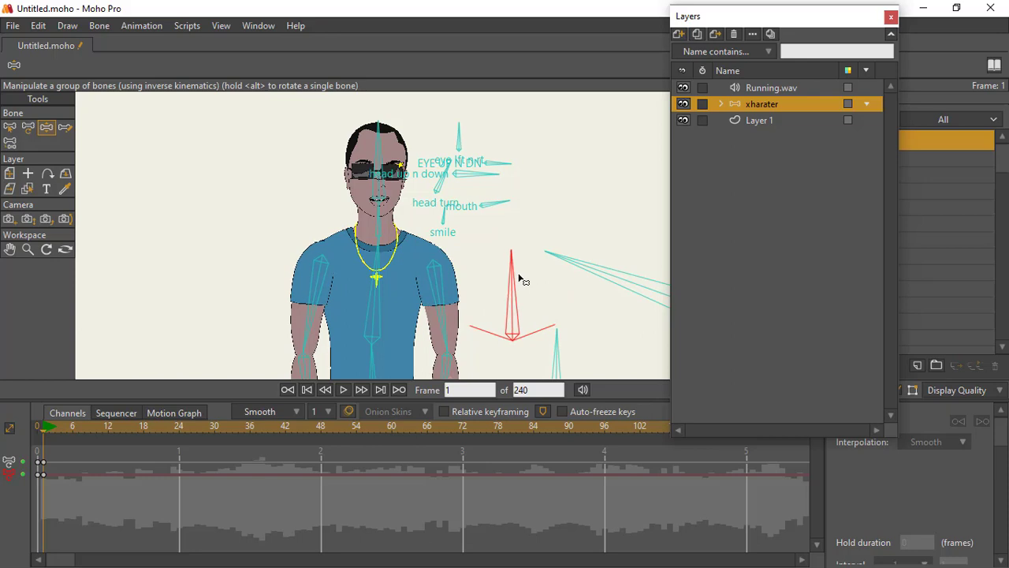
scroll(466, 223, up, 3)
scroll(449, 260, down, 1)
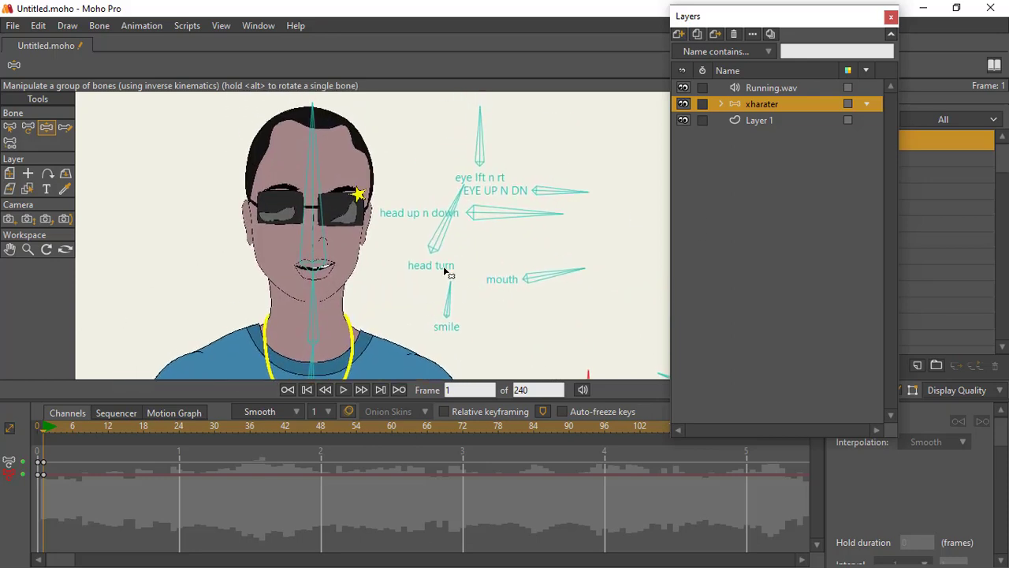
drag(470, 231, 447, 178)
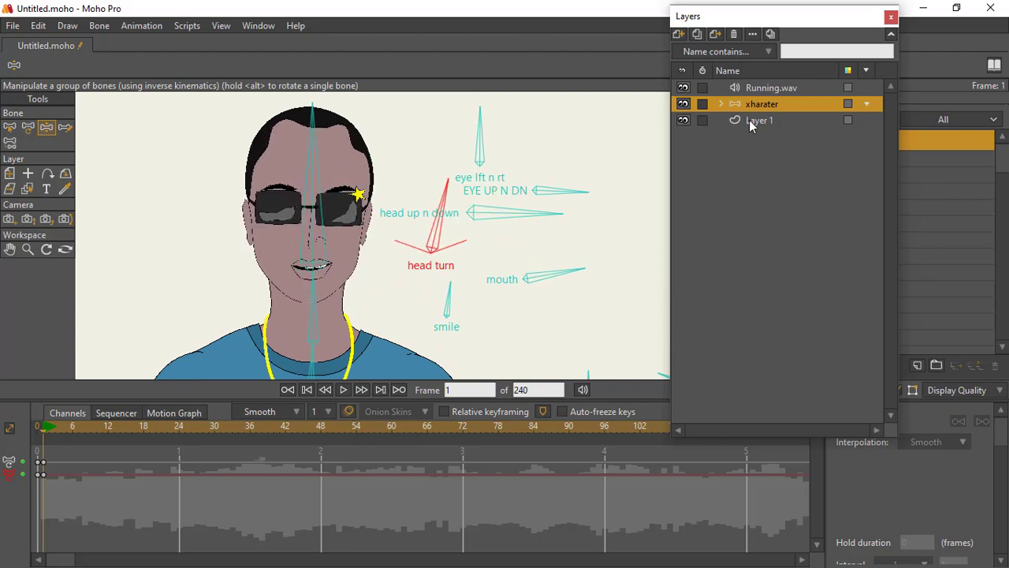
Expand the xharater layer's contents and test the head turn bone at frame 0
click(720, 104)
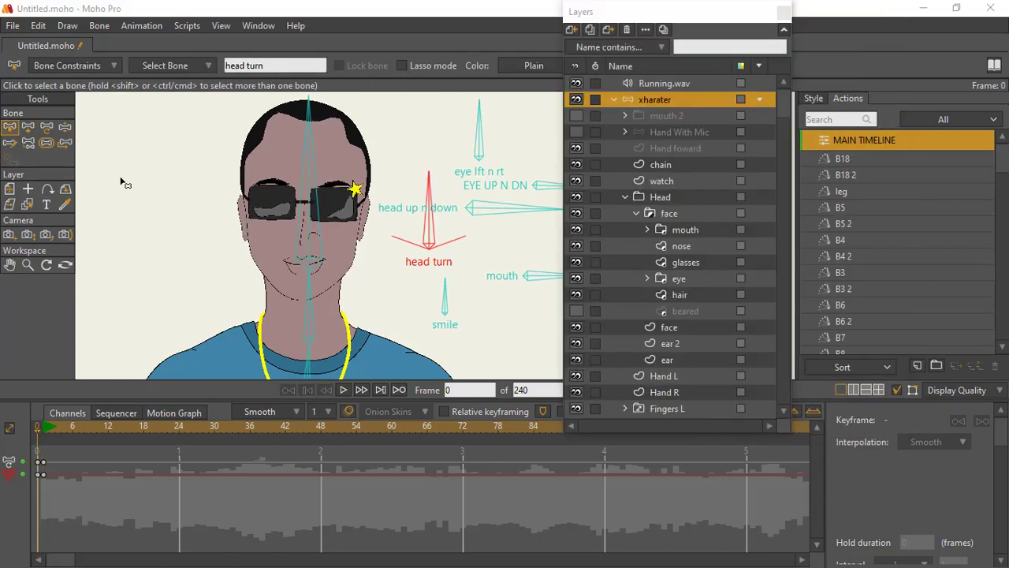
click(66, 127)
drag(423, 212, 449, 220)
click(46, 438)
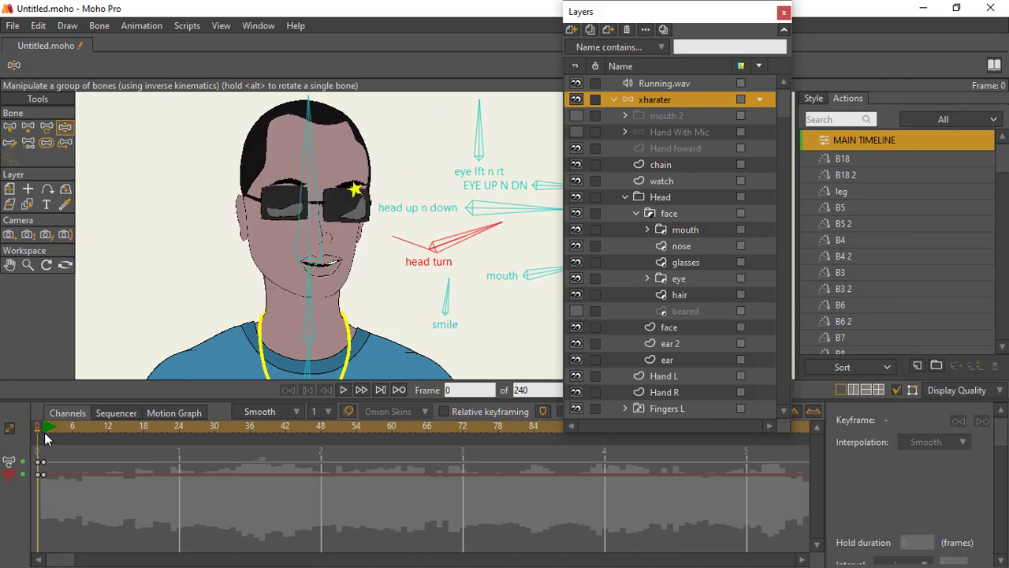
Rotate the head turn bone to nearly vertical at frame 1 so the face points forward
drag(500, 250, 432, 199)
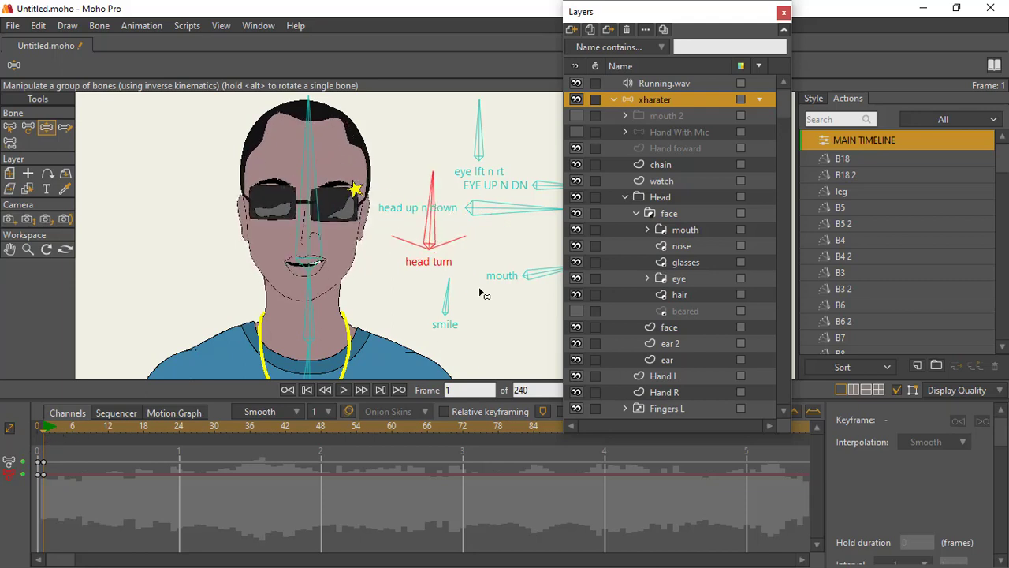
scroll(386, 238, down, 3)
mouse_move(390, 235)
mouse_down()
mouse_move(462, 262)
mouse_move(409, 234)
mouse_up()
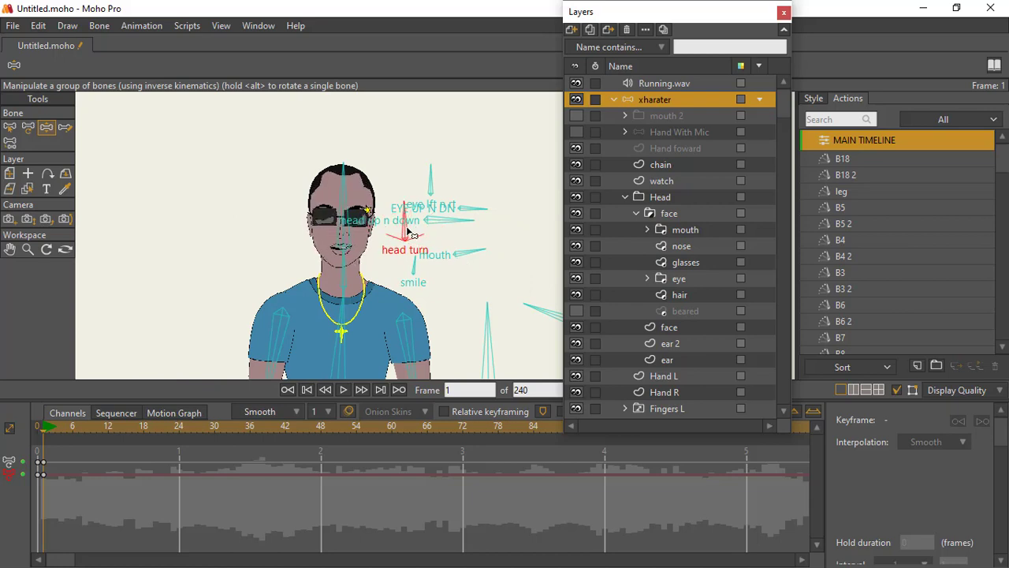
Stretch the character's torso bone to a scale of 1.2147 with the Transform Bone tool
scroll(407, 267, down, 5)
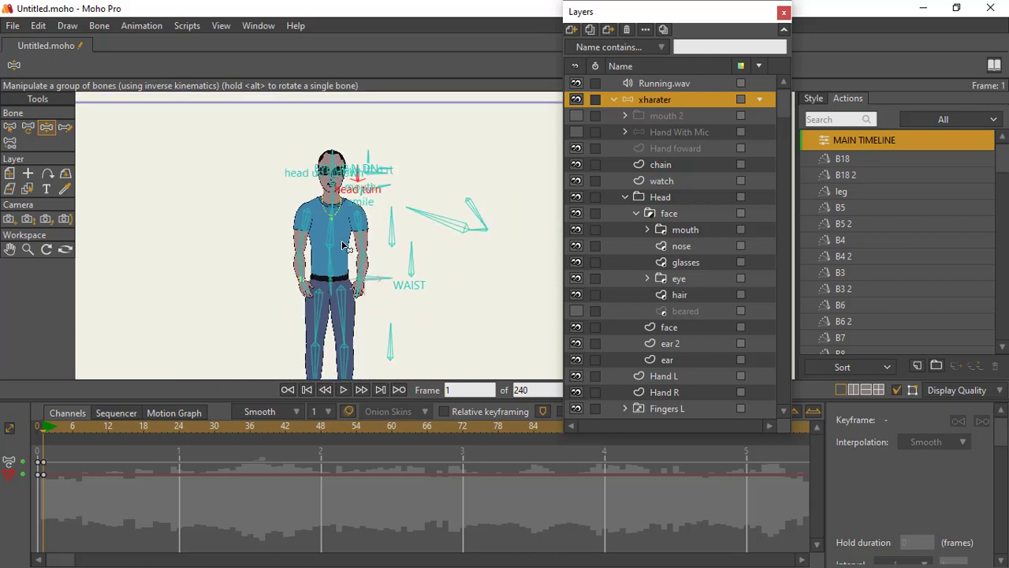
scroll(350, 262, up, 6)
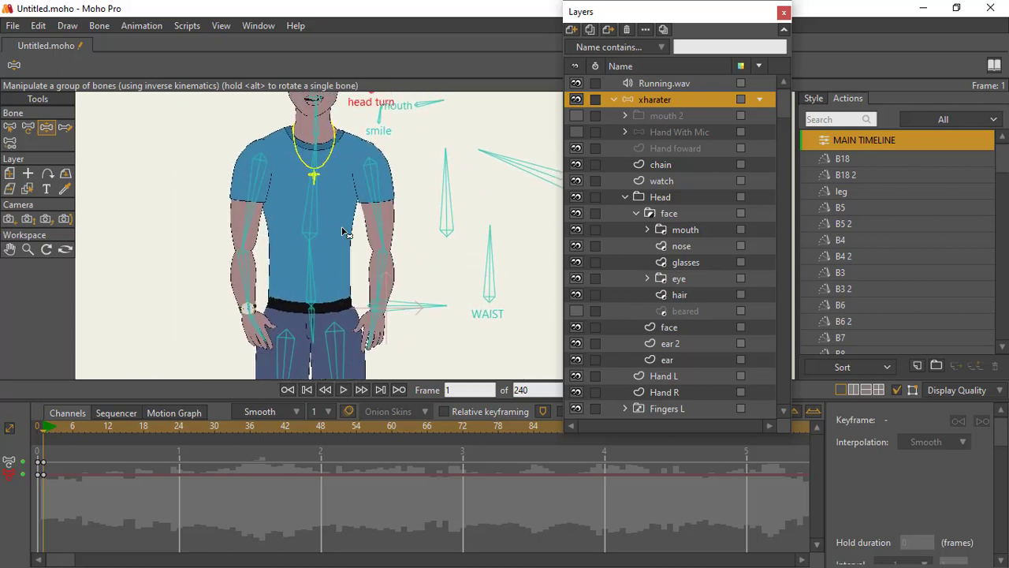
scroll(367, 271, up, 1)
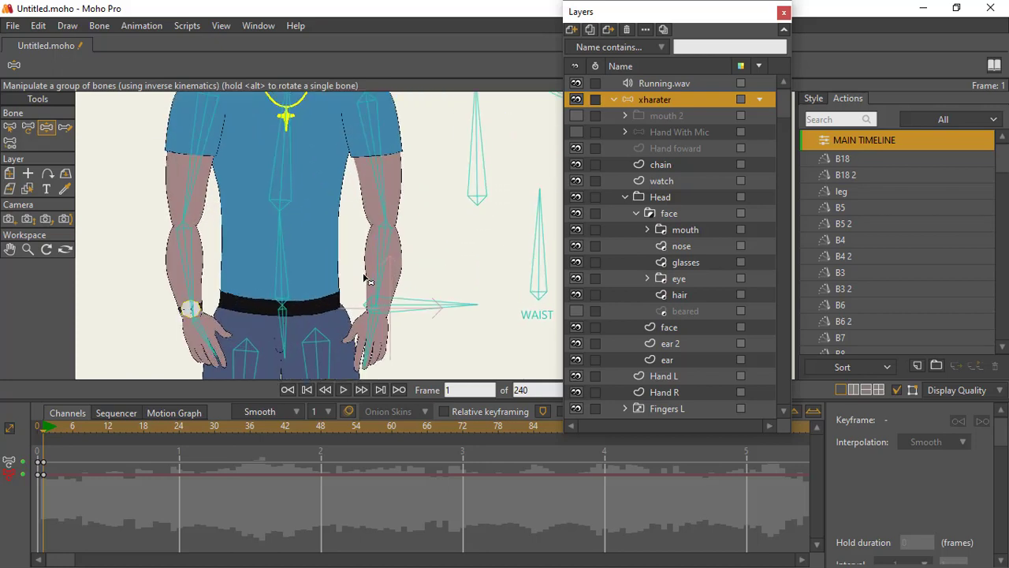
click(27, 126)
drag(311, 227, 316, 235)
scroll(315, 235, down, 3)
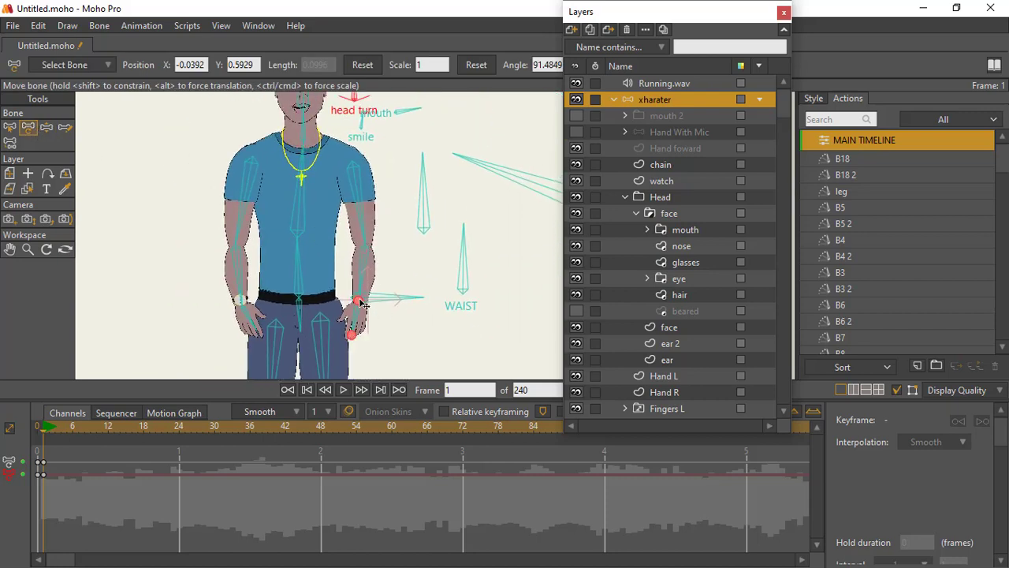
click(367, 242)
mouse_move(366, 240)
mouse_down()
mouse_move(315, 178)
mouse_move(385, 264)
mouse_move(441, 381)
mouse_move(307, 191)
mouse_move(364, 243)
mouse_up()
drag(302, 152, 288, 182)
Try scaling the head bone to 0.9615 with the Transform Bone tool
scroll(378, 280, up, 5)
scroll(351, 281, up, 4)
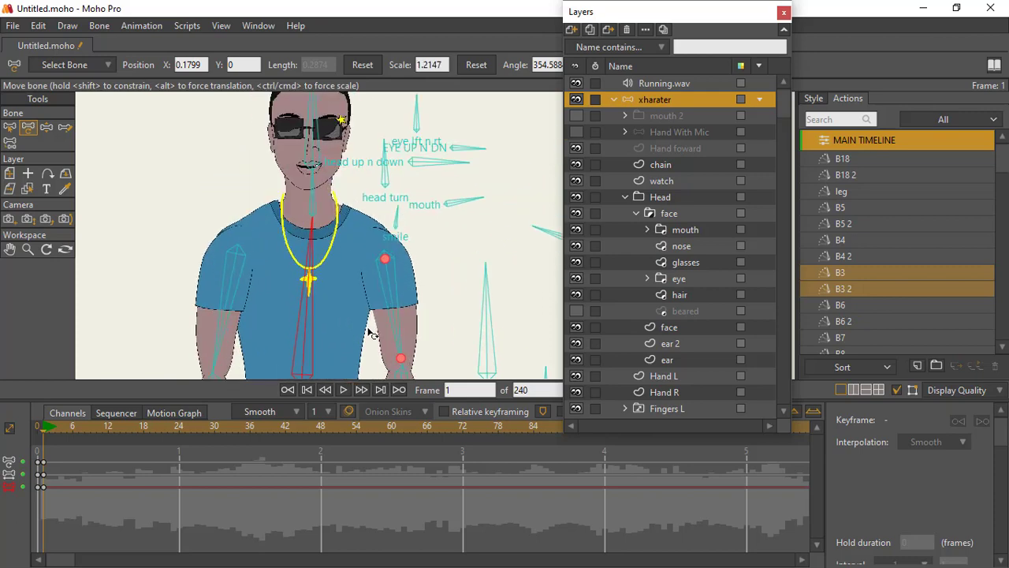
mouse_move(334, 263)
mouse_down()
mouse_move(335, 285)
mouse_move(334, 276)
mouse_up()
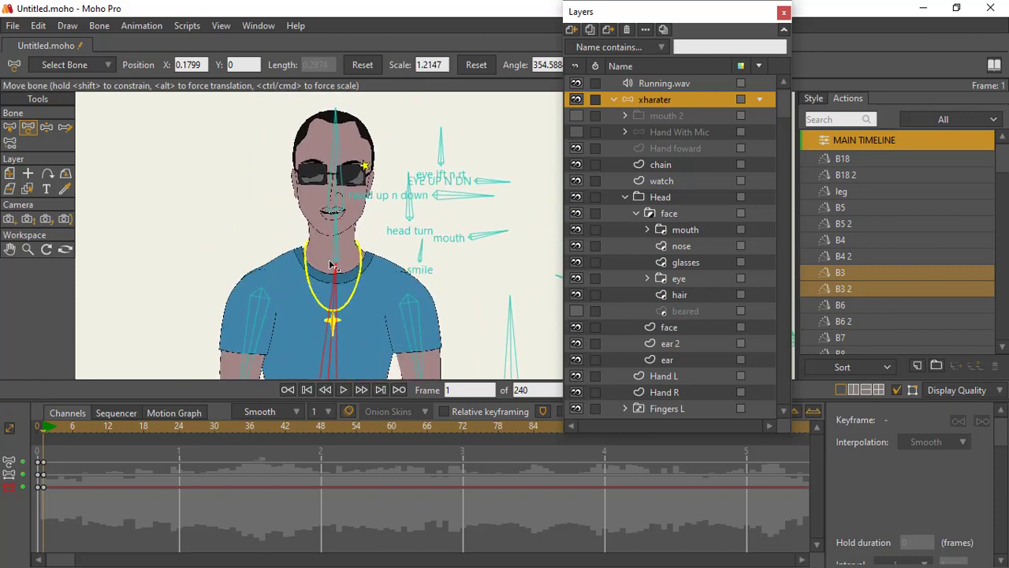
mouse_move(338, 117)
mouse_down()
mouse_move(405, 151)
mouse_move(345, 121)
mouse_up()
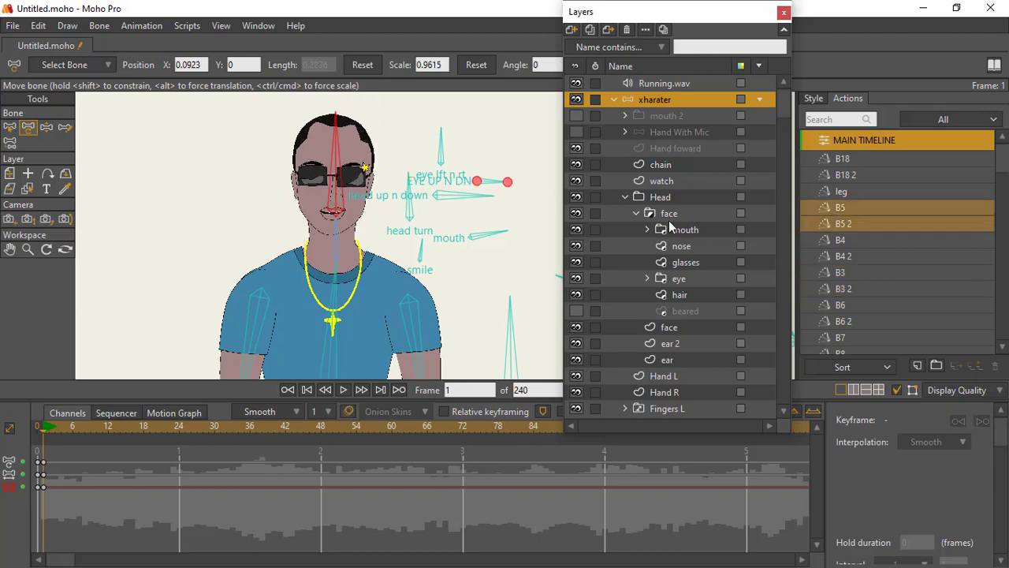
Try resizing the Head layer with Transform Layer, enlarging it and then shrinking it to a scale of 0.1273
click(635, 198)
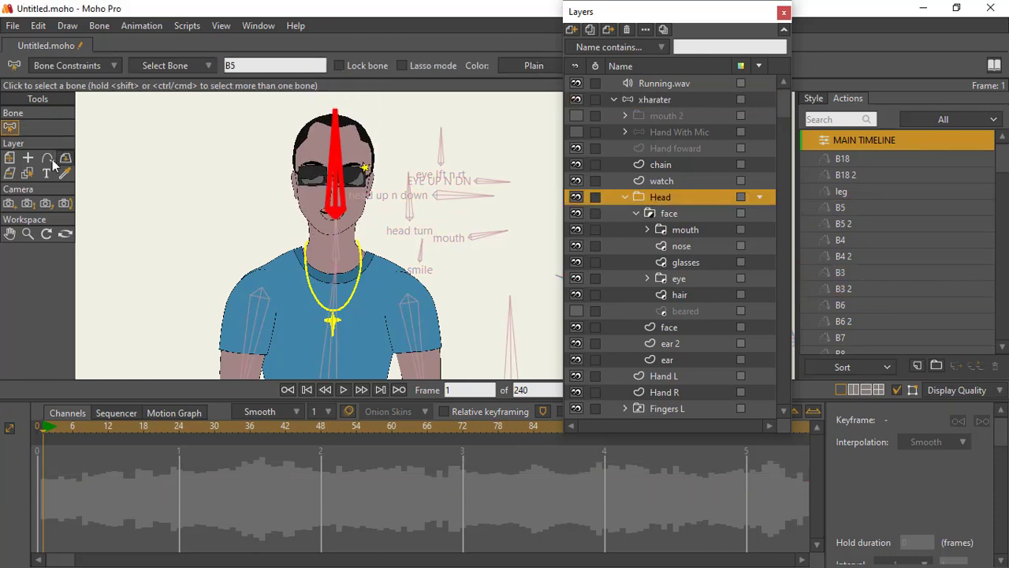
click(11, 158)
drag(371, 235, 407, 253)
scroll(369, 238, down, 5)
scroll(370, 239, up, 4)
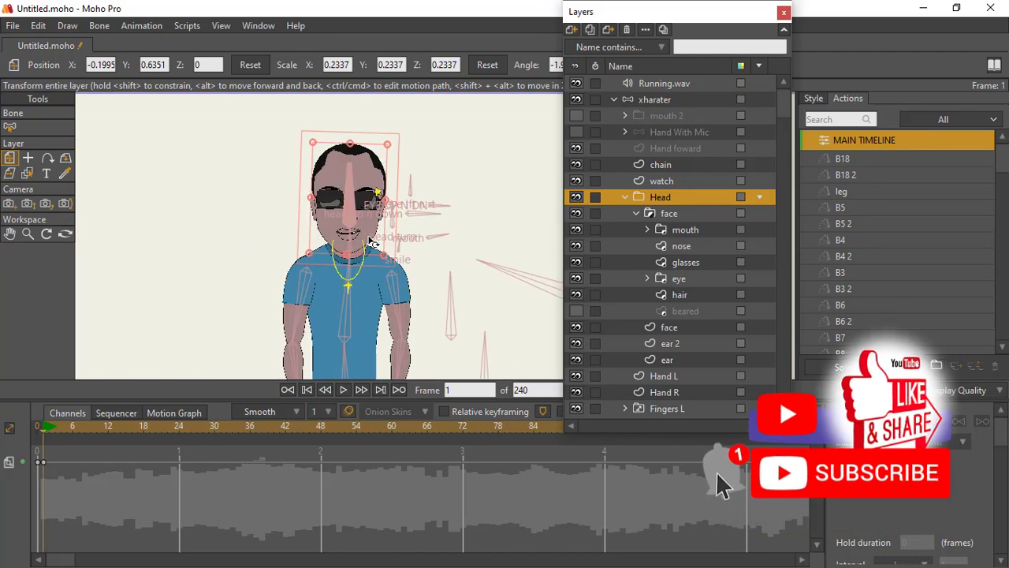
drag(389, 258, 363, 243)
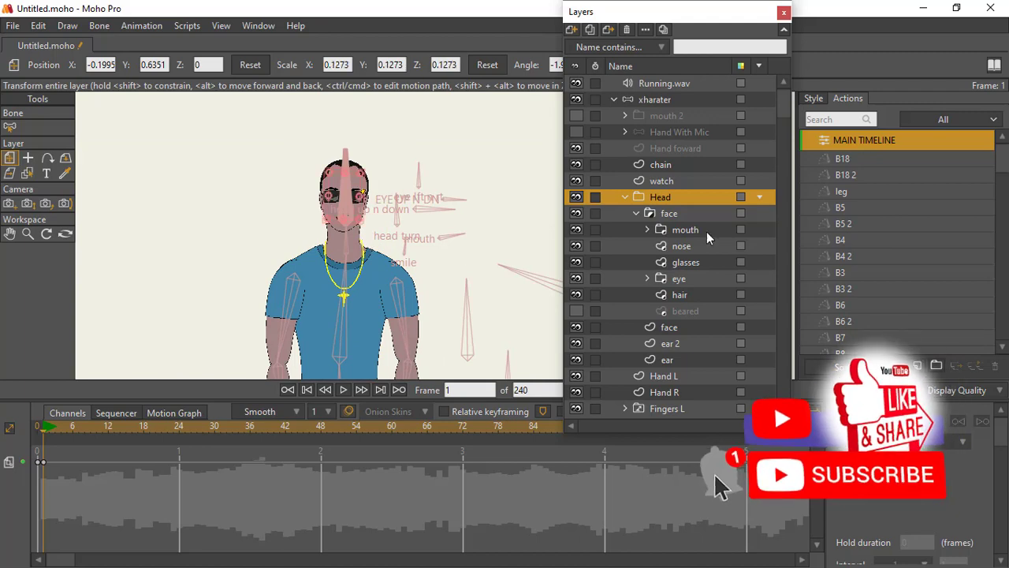
Collapse the Head group and try enlarging the Fingers L layer to a scale of 0.1095
click(639, 214)
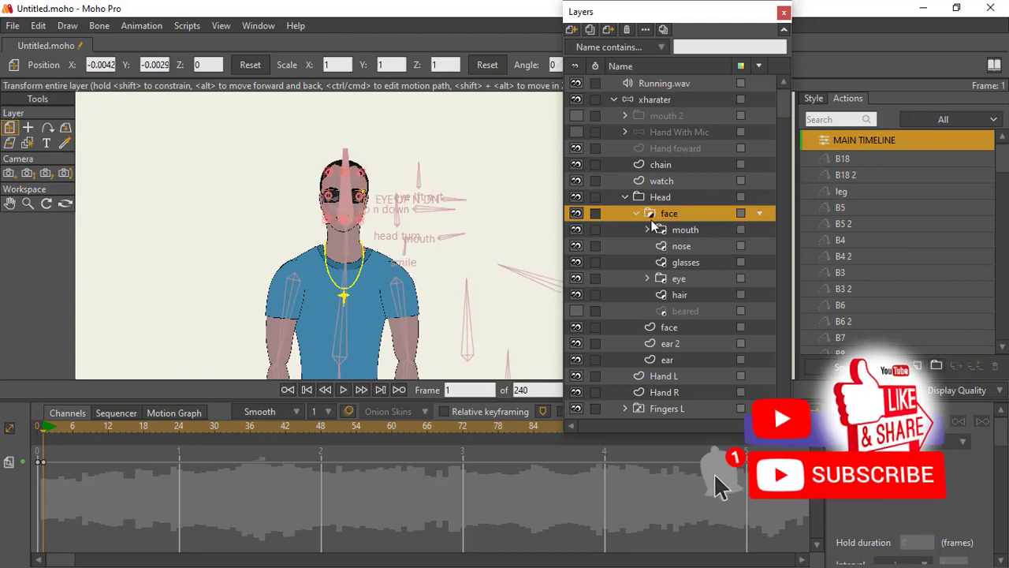
click(625, 197)
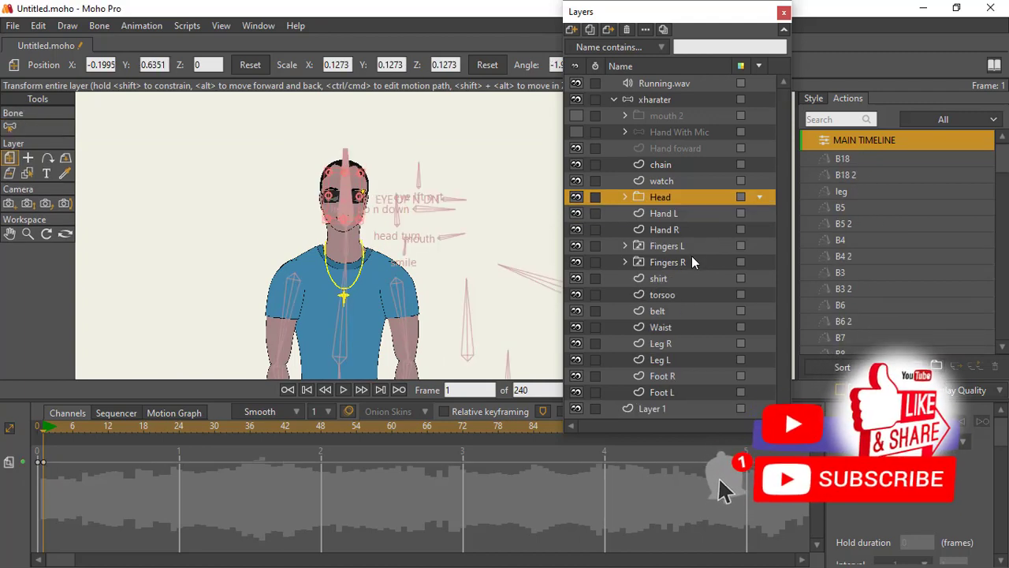
click(639, 246)
scroll(419, 236, down, 5)
scroll(410, 237, up, 6)
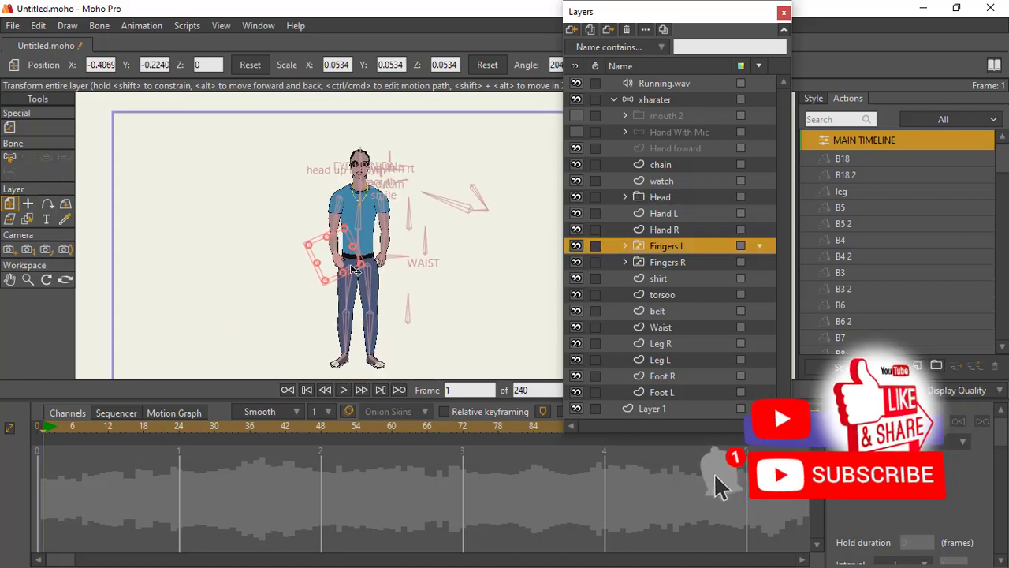
drag(410, 274, 513, 329)
scroll(409, 259, down, 10)
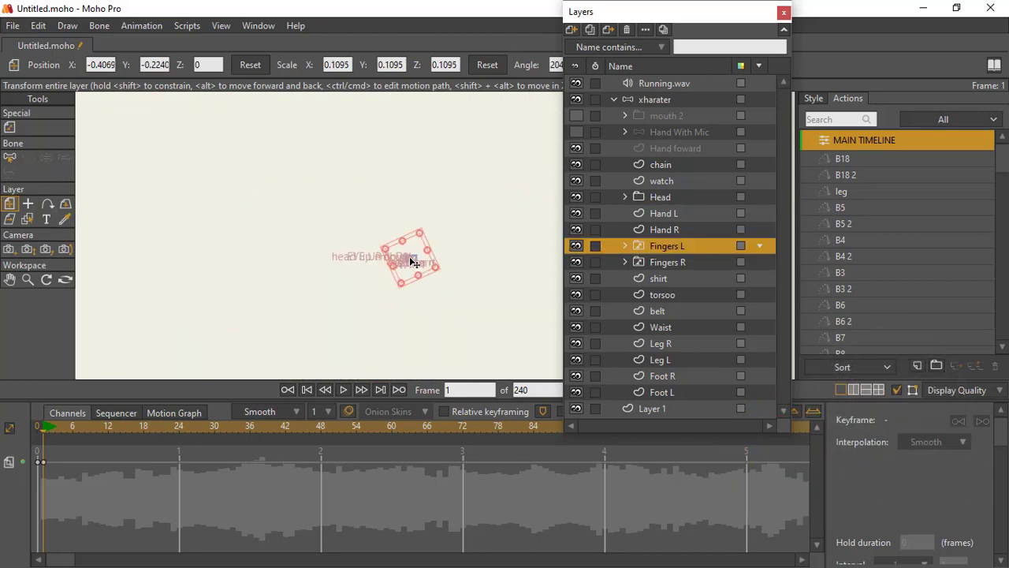
scroll(410, 259, up, 8)
scroll(361, 293, down, 5)
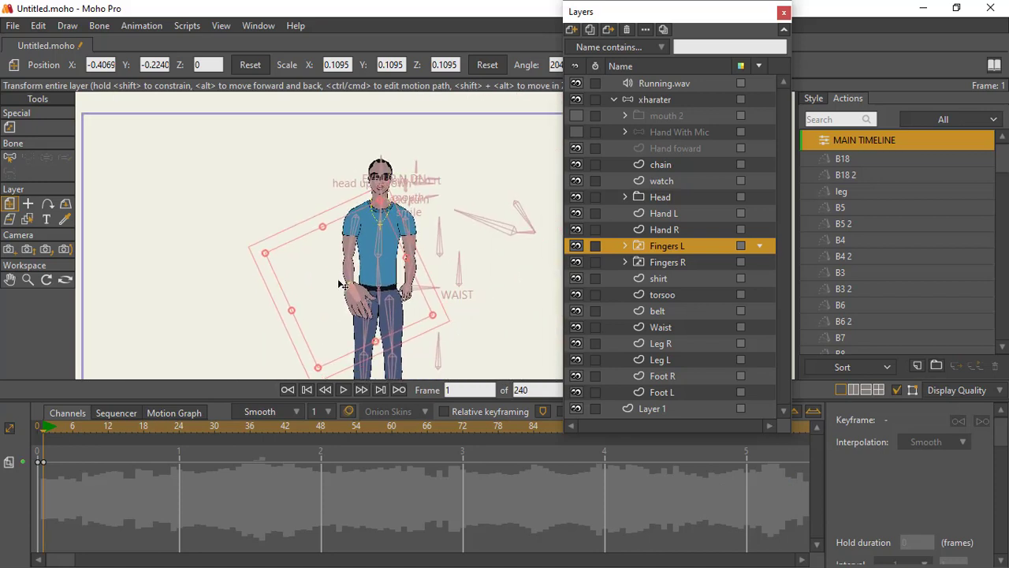
Undo the scale changes to the Fingers L layer, the Head layer and the head bone
key(ctrl+z)
key(ctrl+z)
key(ctrl+z)
key(ctrl+z)
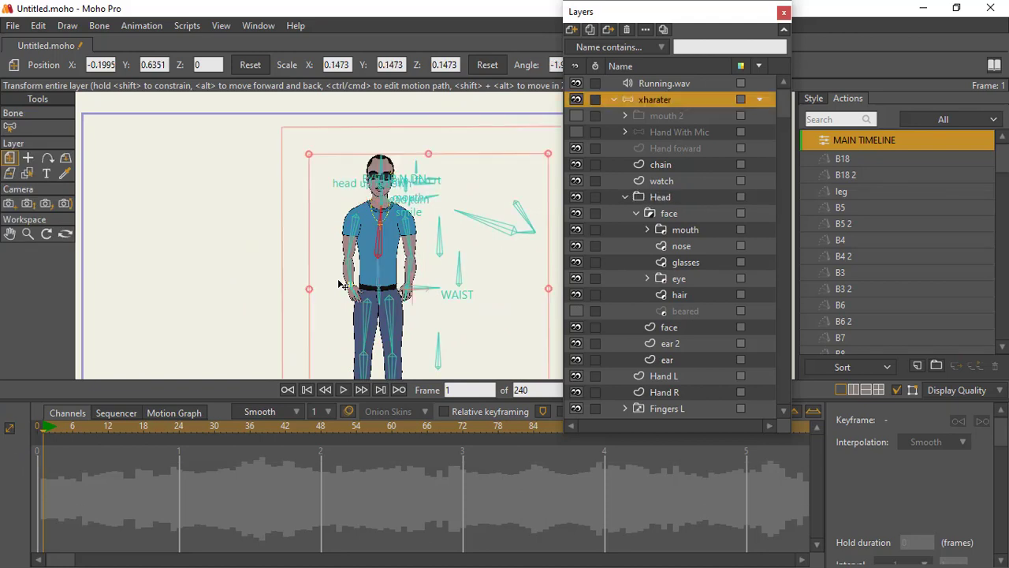
Try adjusting the xharater rig's torso and upper-arm bones at frame 1, and undo those changes
click(363, 288)
drag(396, 243, 403, 215)
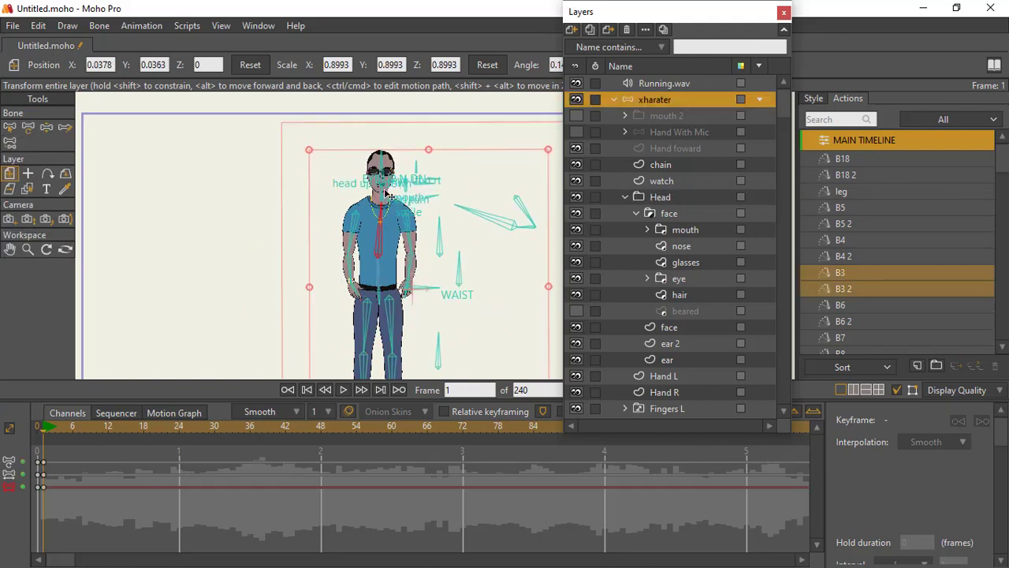
key(ctrl+z)
key(ctrl+z)
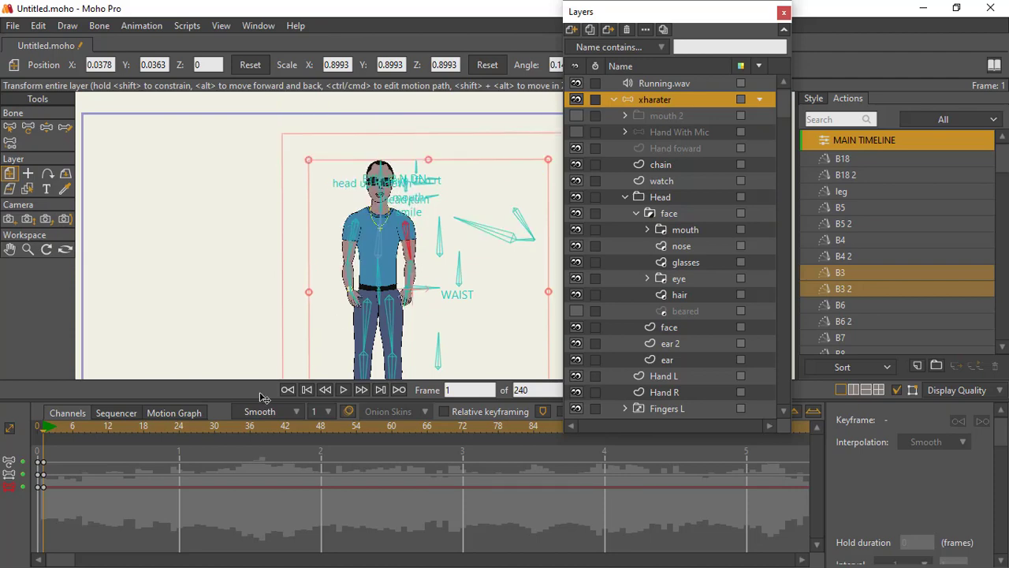
key(ctrl+z)
key(ctrl+z)
key(ctrl+z)
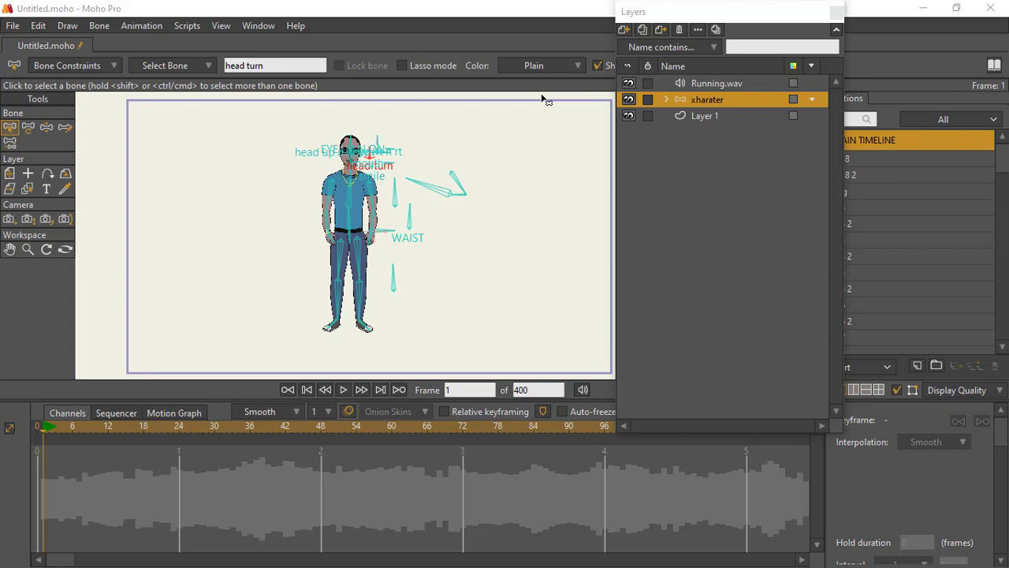
Play the timeline from its start in short passes to check the timing of the Running.wav audio
scroll(449, 92, down, 1)
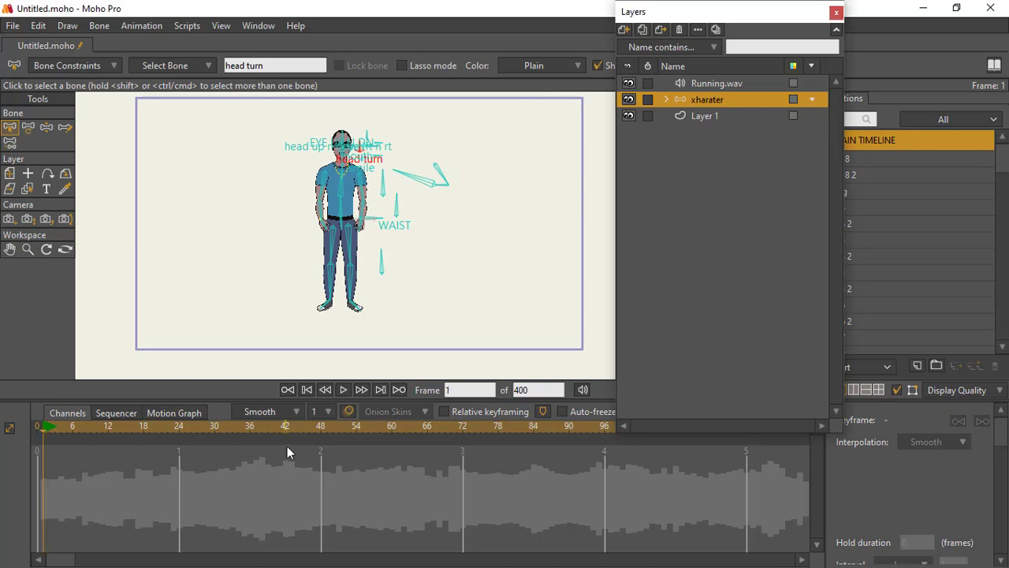
click(344, 390)
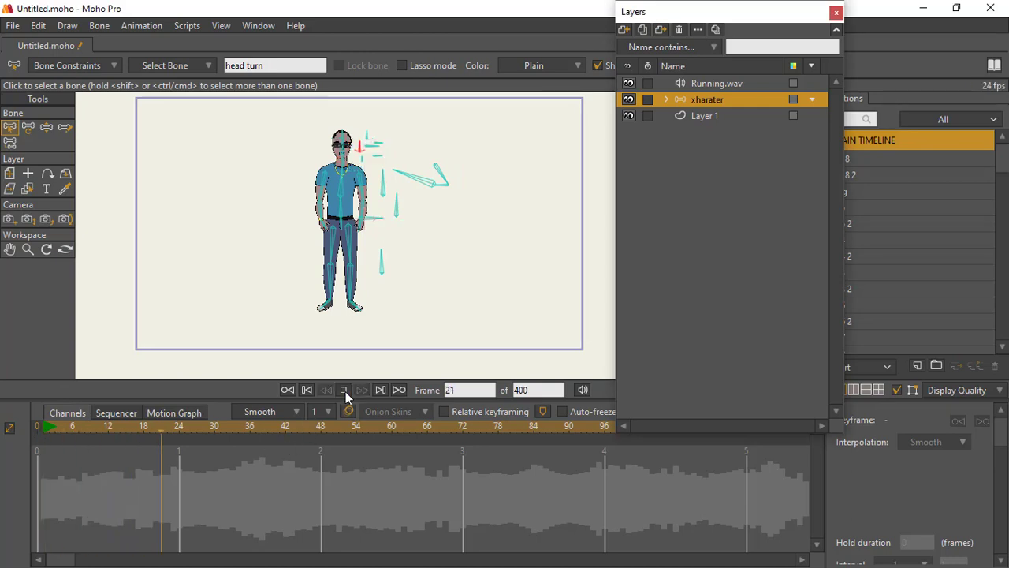
click(346, 391)
click(345, 391)
drag(96, 440, 49, 430)
key(space)
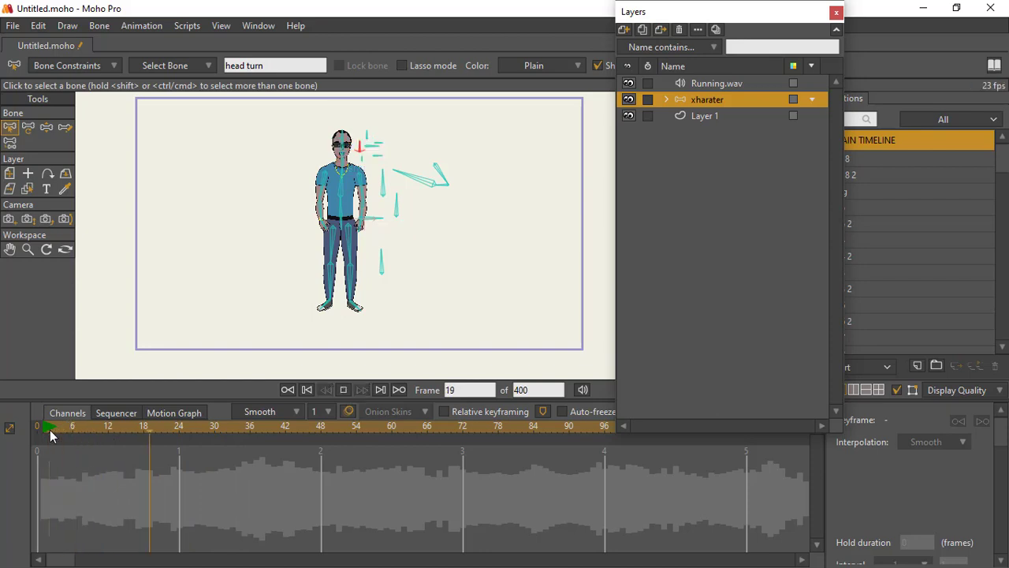
key(space)
Add a keyframe at frame 8 to the xharater layer and all of its sub-layers
click(81, 428)
click(83, 428)
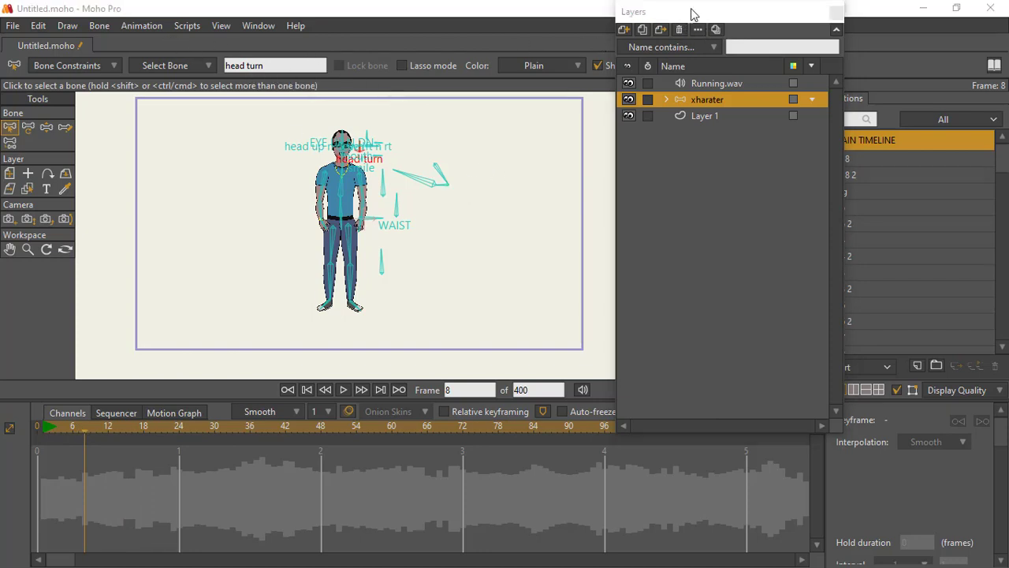
click(163, 28)
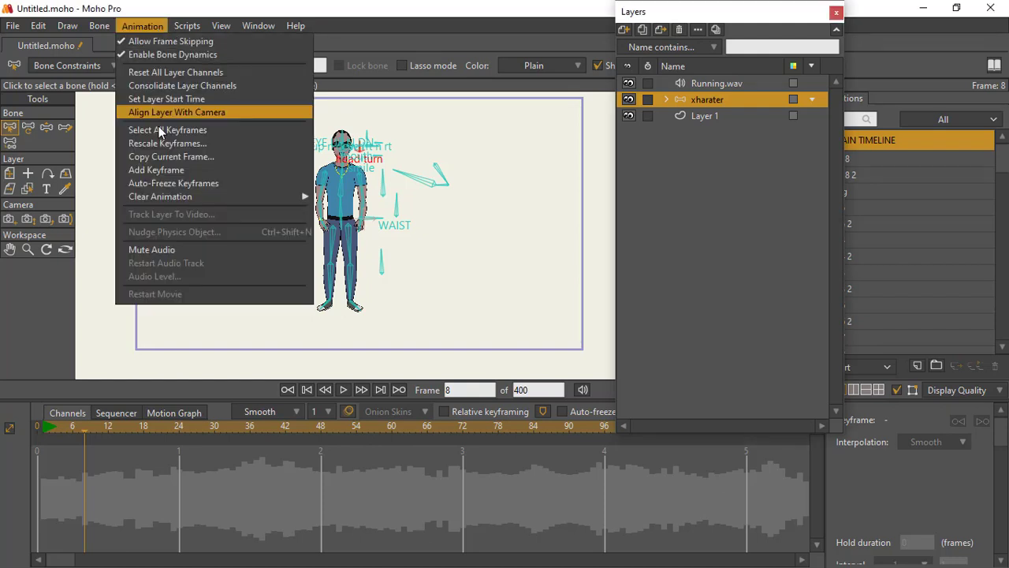
click(179, 171)
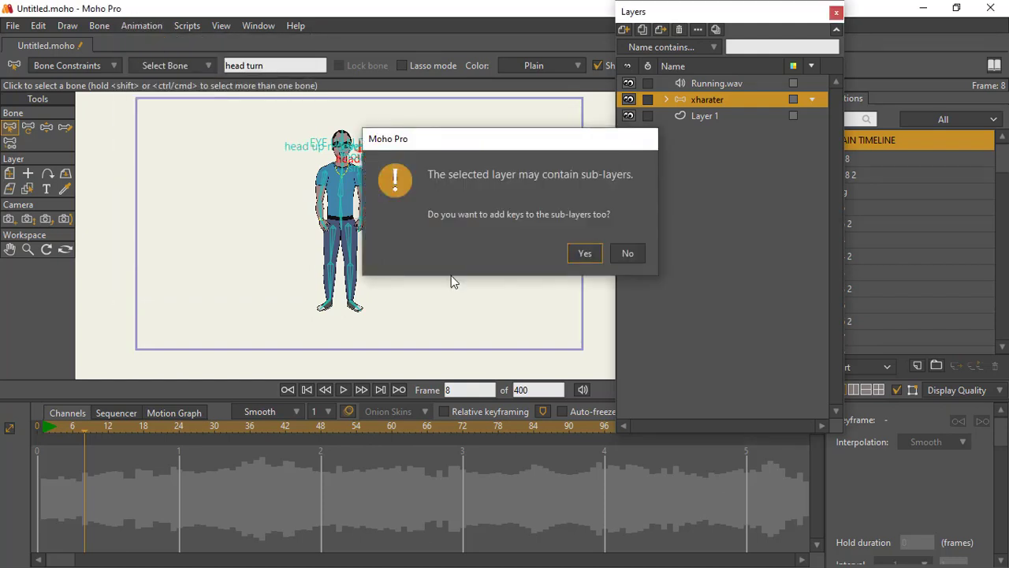
click(585, 254)
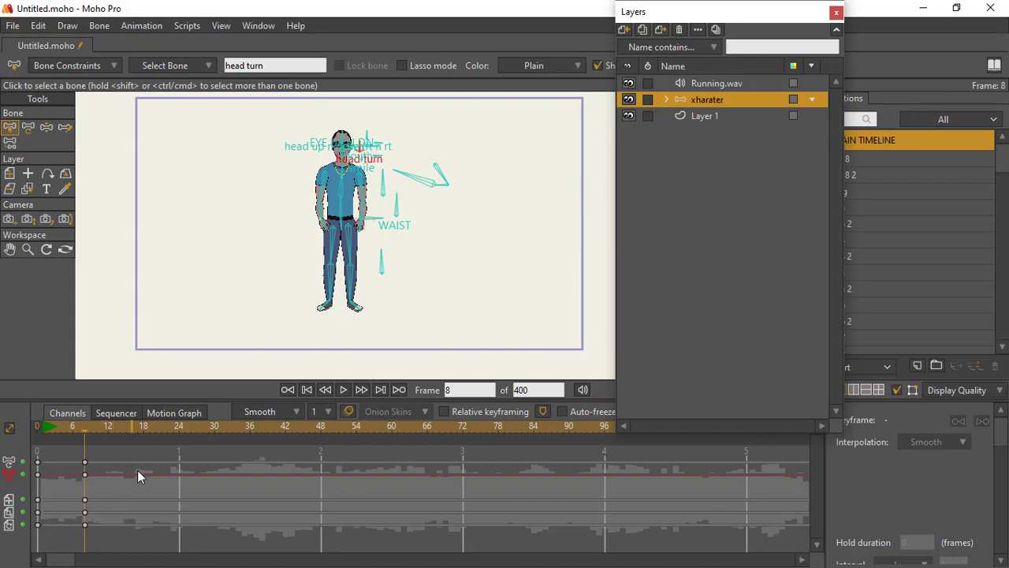
Inspect the keyframes of the xharater group's sub-layers and view the Hand R layer settings, closing them without changes
click(669, 99)
click(702, 135)
click(708, 149)
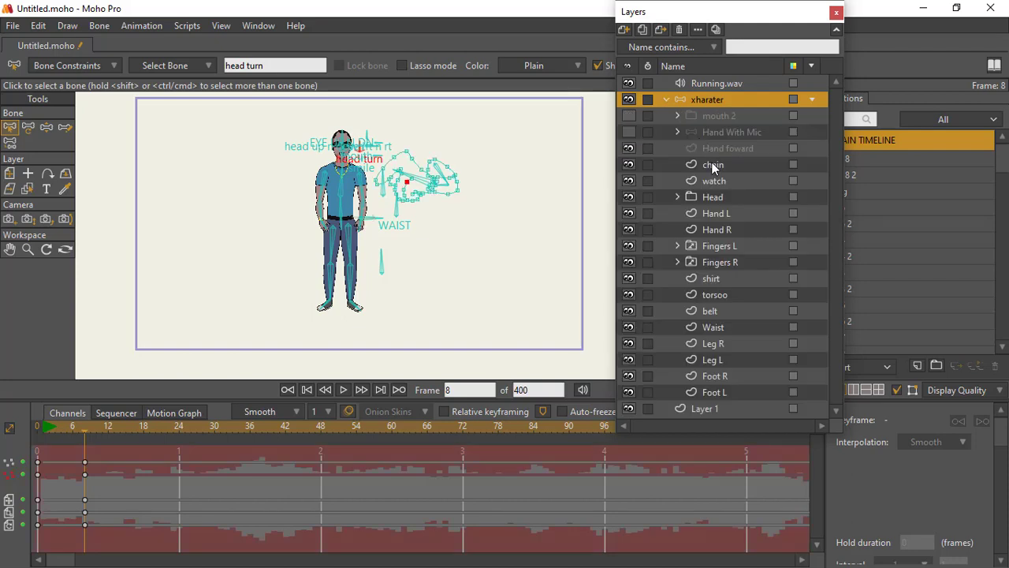
click(715, 182)
double_click(717, 230)
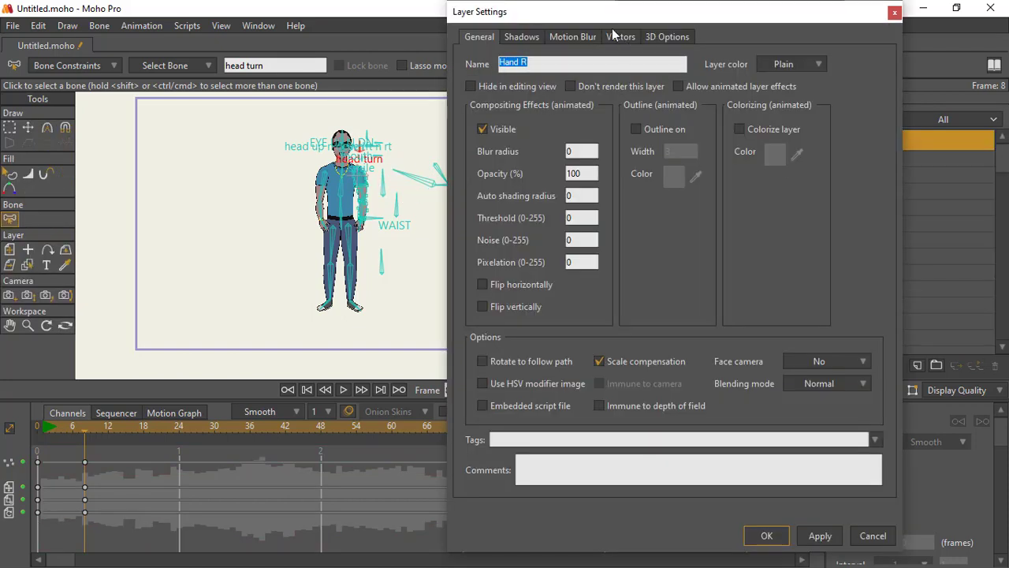
drag(583, 14, 497, 97)
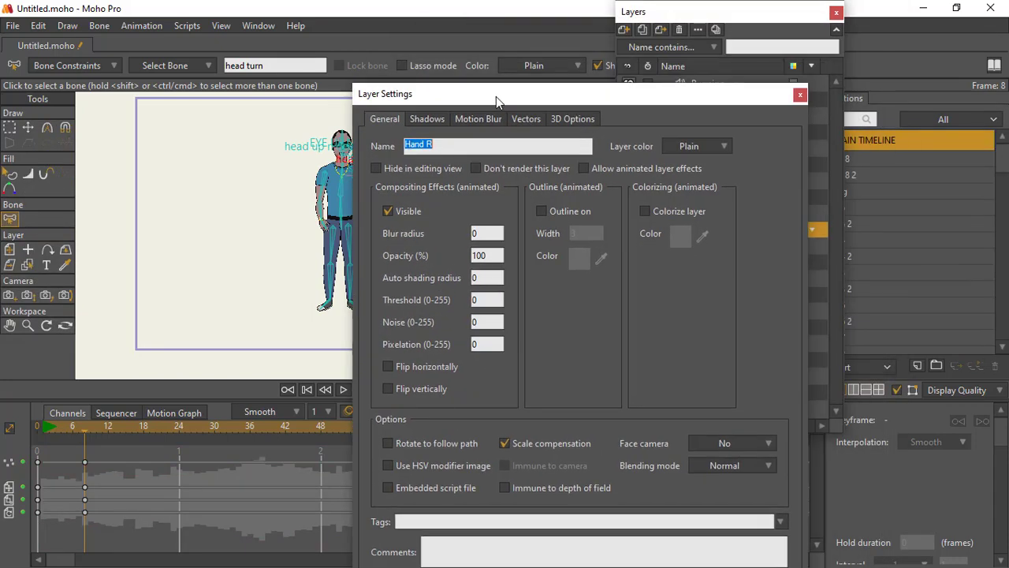
click(809, 94)
click(668, 99)
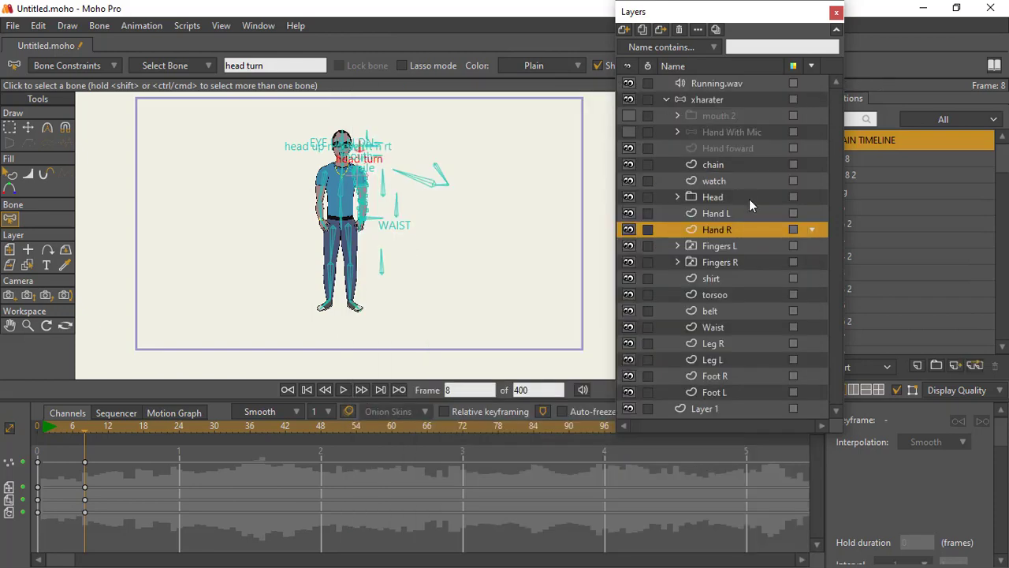
At frame 13, swing the character's left-hand leg outward with Manipulate Bones
drag(87, 432, 115, 432)
scroll(347, 206, up, 5)
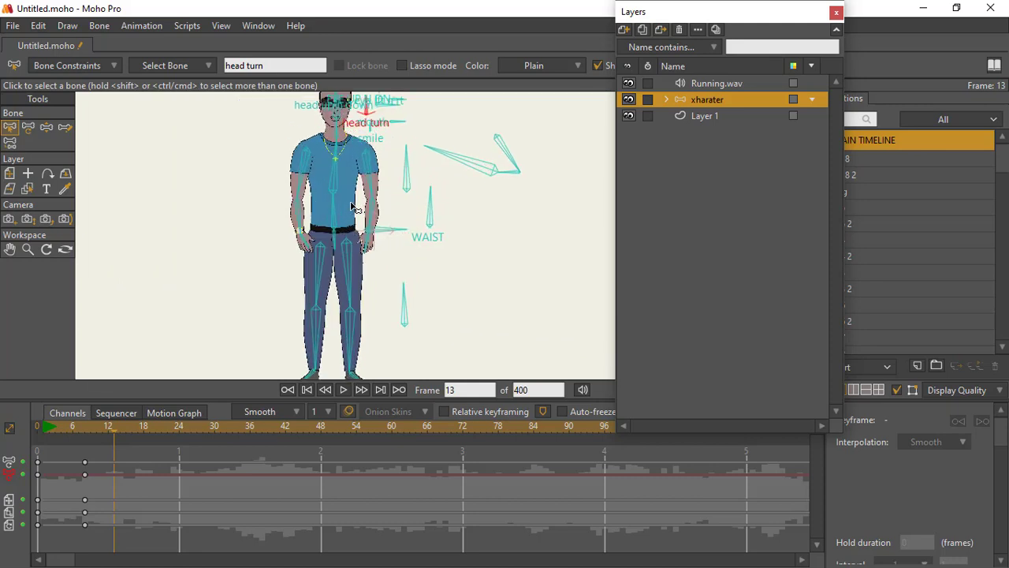
scroll(352, 205, down, 2)
click(47, 129)
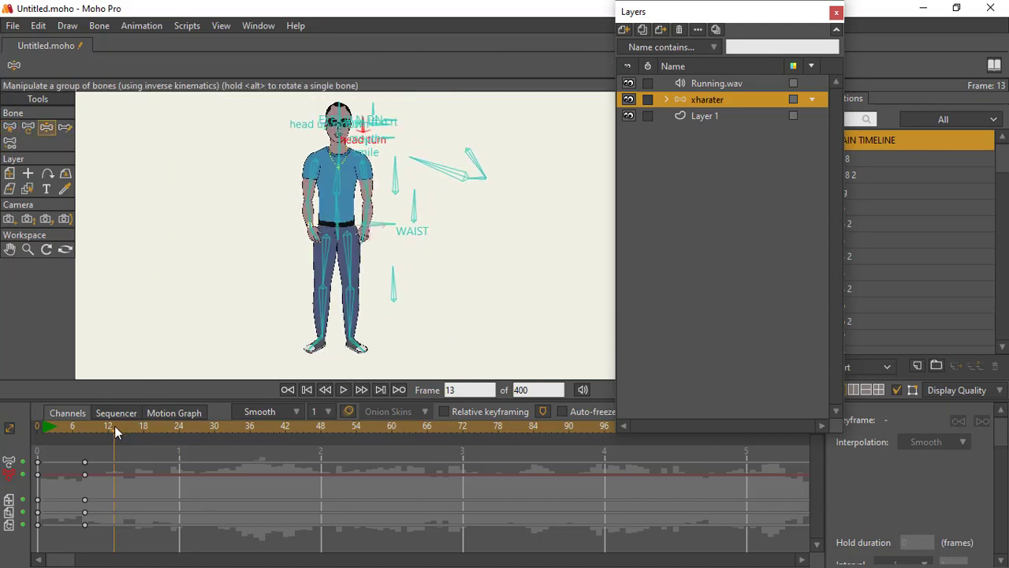
drag(327, 324, 302, 324)
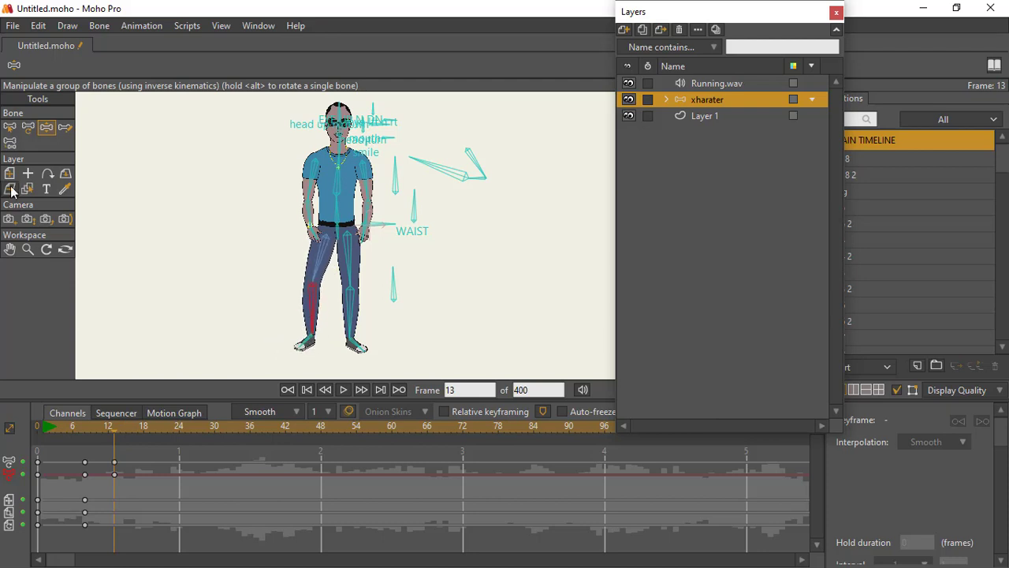
Lengthen the left-hand leg's shin and thigh with Transform Bone, scaling the thigh to 1.24, and adjust the foot bone
click(27, 127)
click(314, 319)
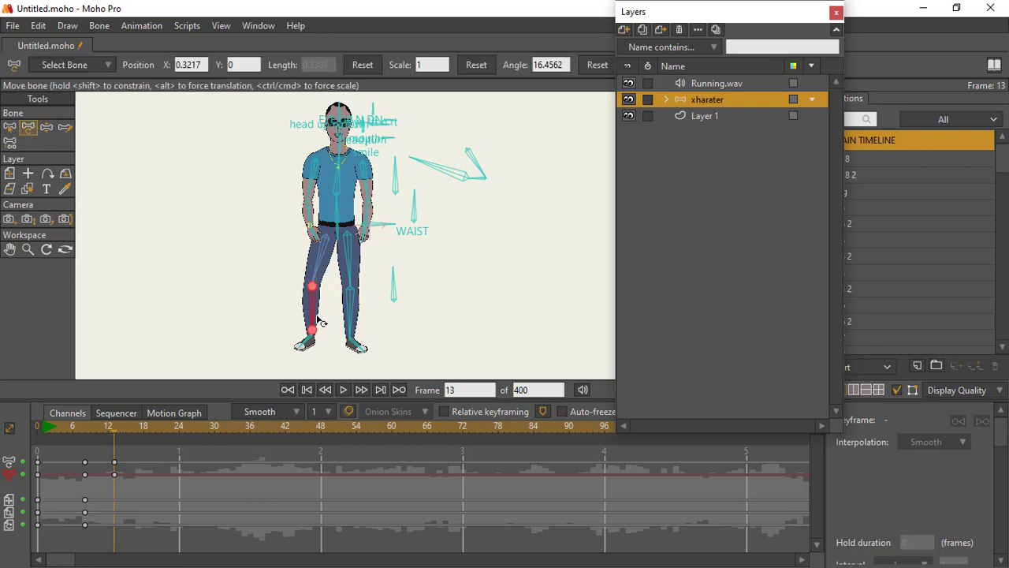
scroll(320, 343, up, 5)
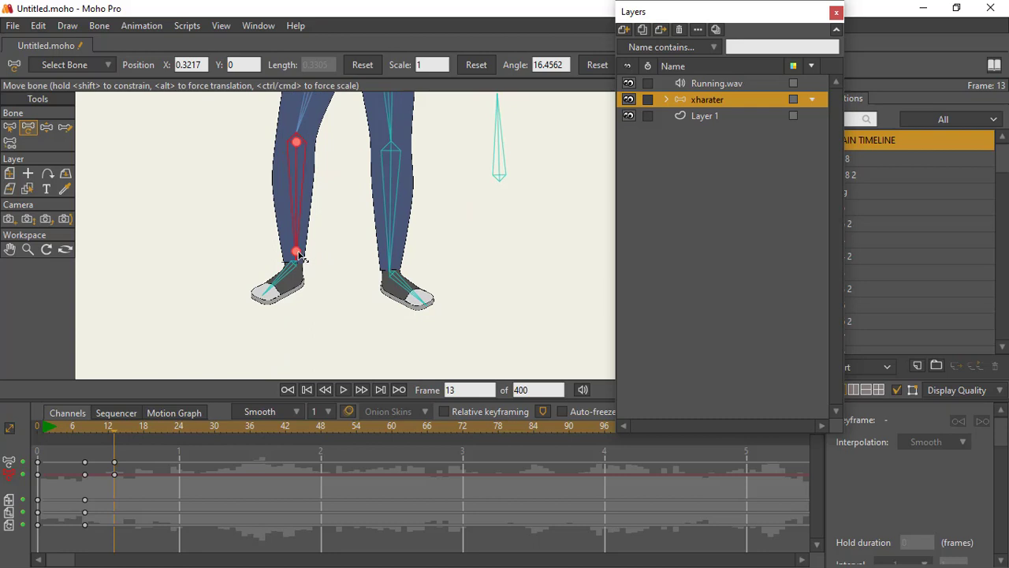
drag(304, 254, 327, 272)
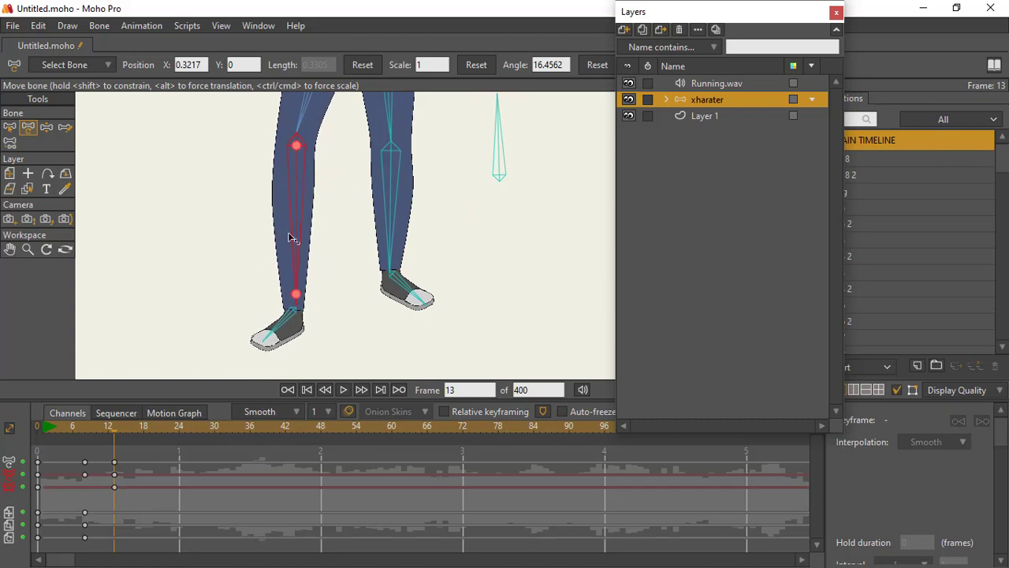
scroll(303, 205, down, 3)
drag(308, 196, 329, 203)
click(279, 350)
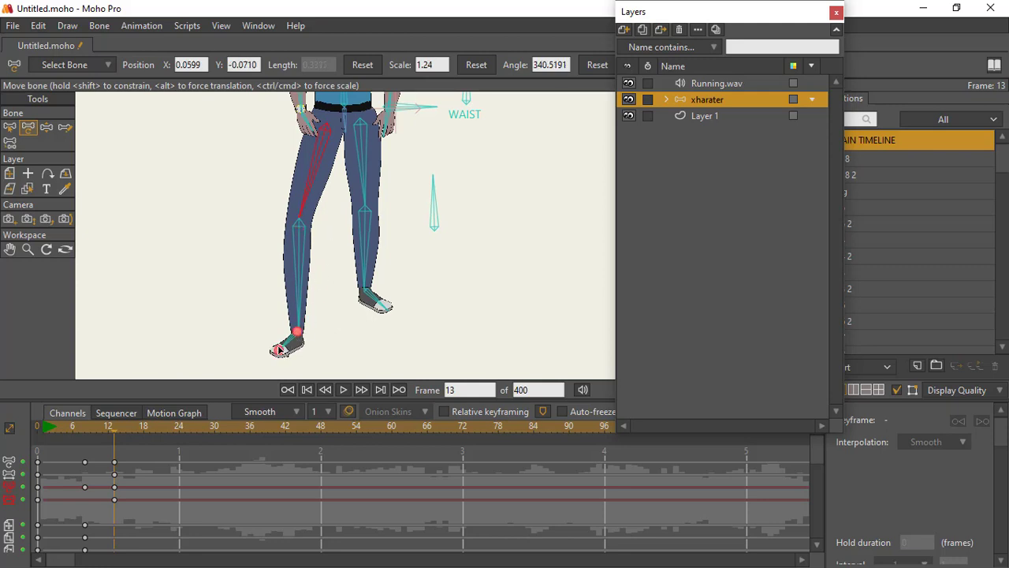
drag(278, 350, 284, 352)
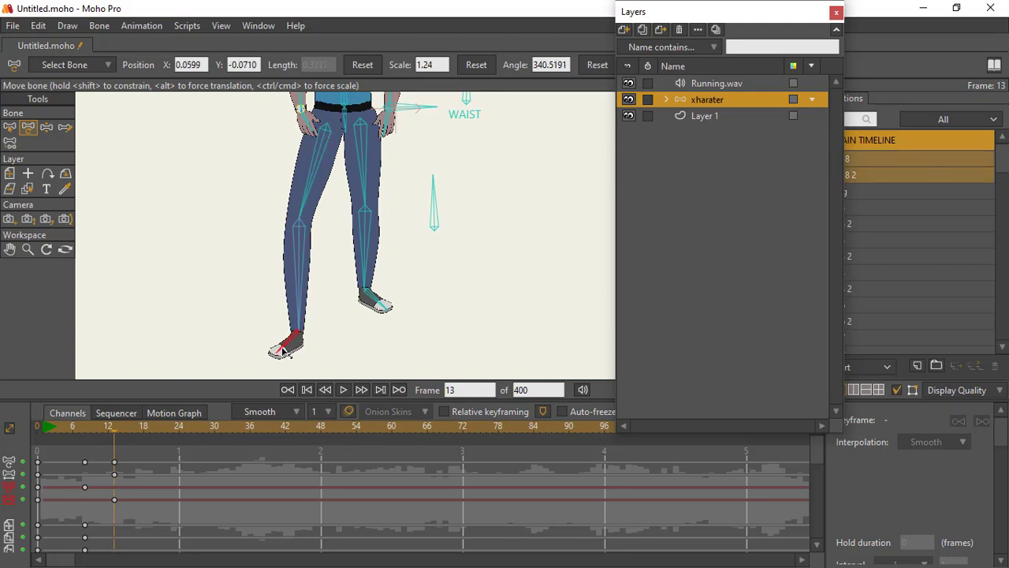
Shorten the right-hand leg, scaling its thigh bone to 0.8850, and bend the leg outward with Manipulate Bones
scroll(294, 284, down, 4)
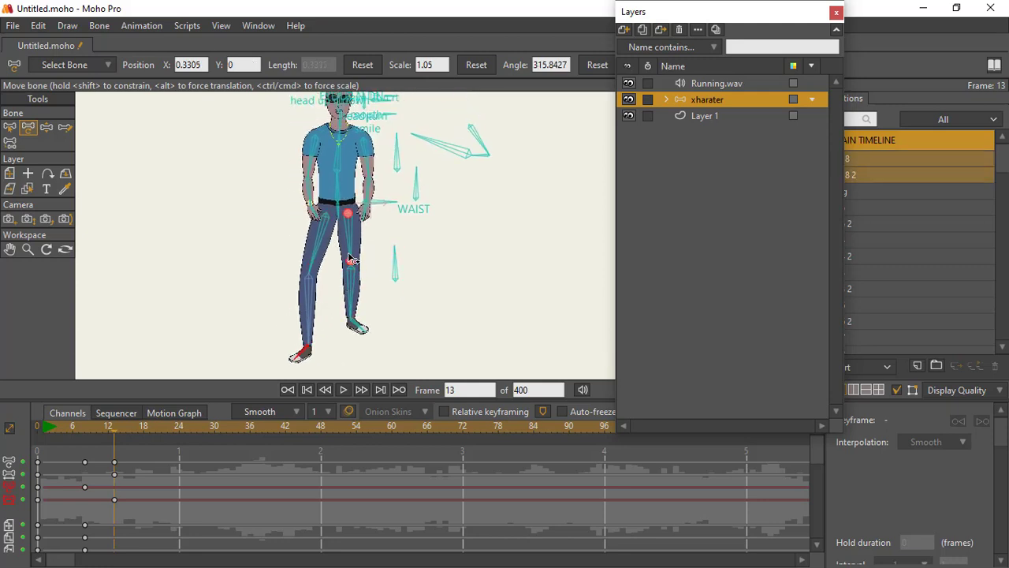
drag(352, 315, 343, 245)
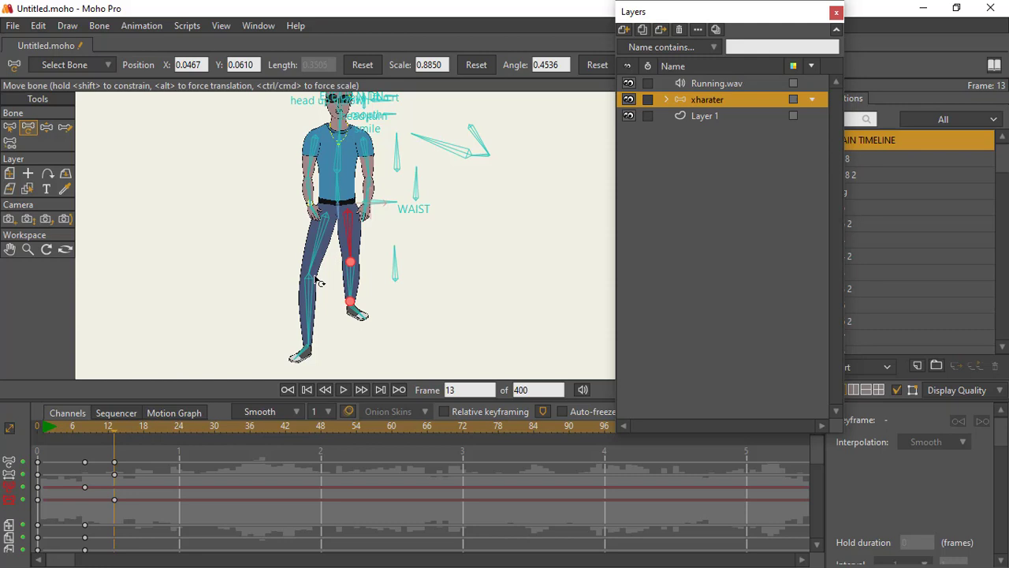
click(47, 127)
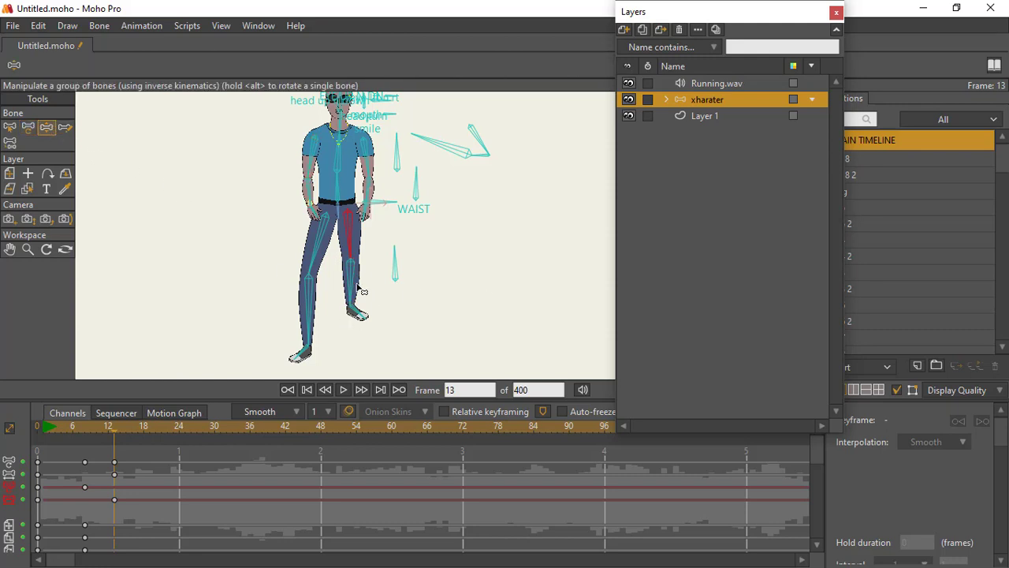
drag(361, 289, 374, 265)
Spread the left-hand leg farther outward and fine-tune the wide leg stance at frame 13
drag(317, 305, 270, 327)
scroll(331, 287, down, 4)
scroll(334, 301, up, 1)
mouse_move(331, 287)
mouse_down()
mouse_move(334, 302)
mouse_move(339, 288)
mouse_up()
scroll(336, 303, up, 2)
scroll(347, 301, down, 1)
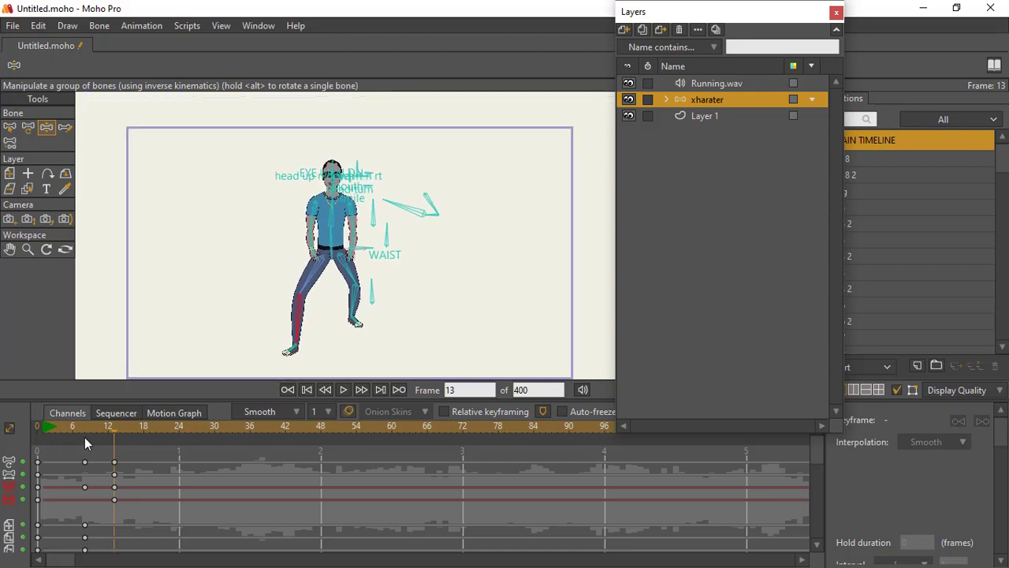
Copy the keyframes of all channels at frame 0 and paste them at frame 6
mouse_move(83, 428)
mouse_down()
mouse_move(133, 432)
mouse_move(86, 444)
mouse_up()
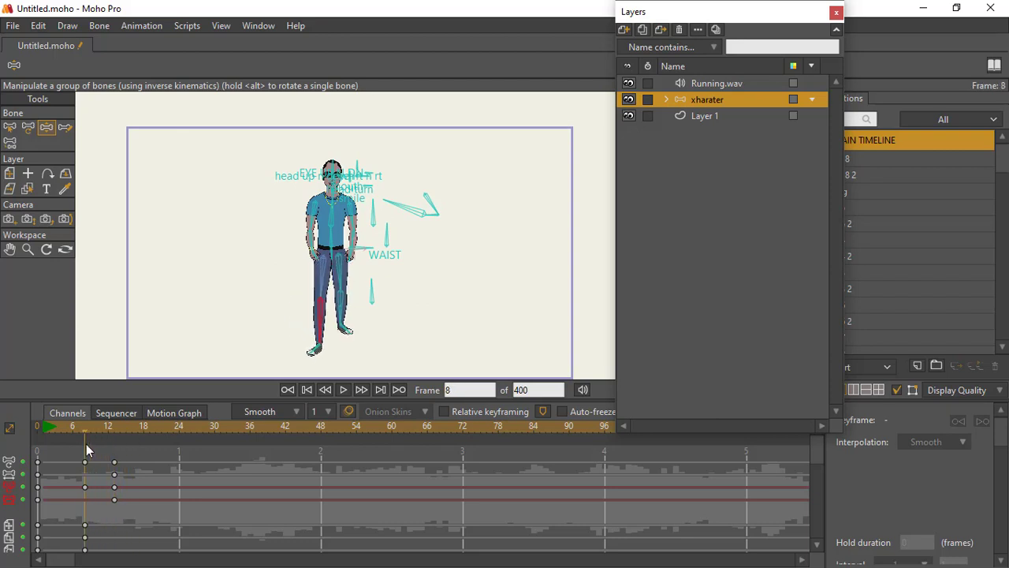
scroll(394, 282, down, 2)
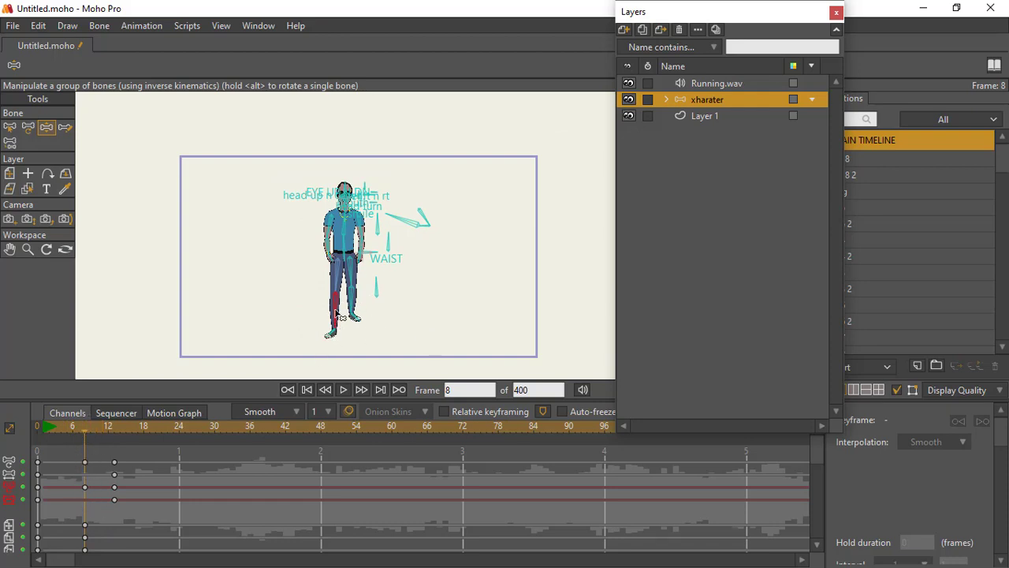
scroll(314, 325, up, 2)
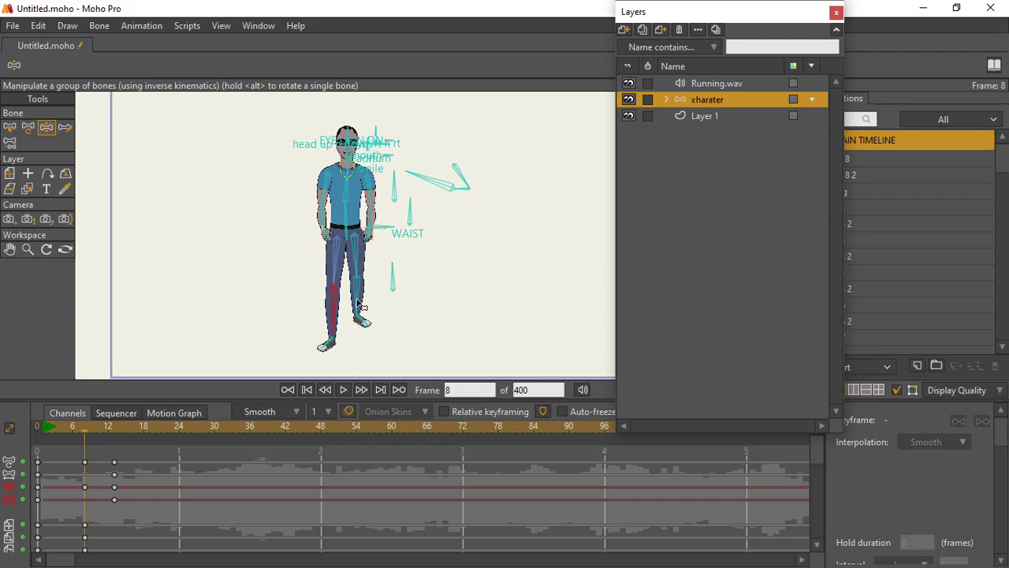
click(43, 429)
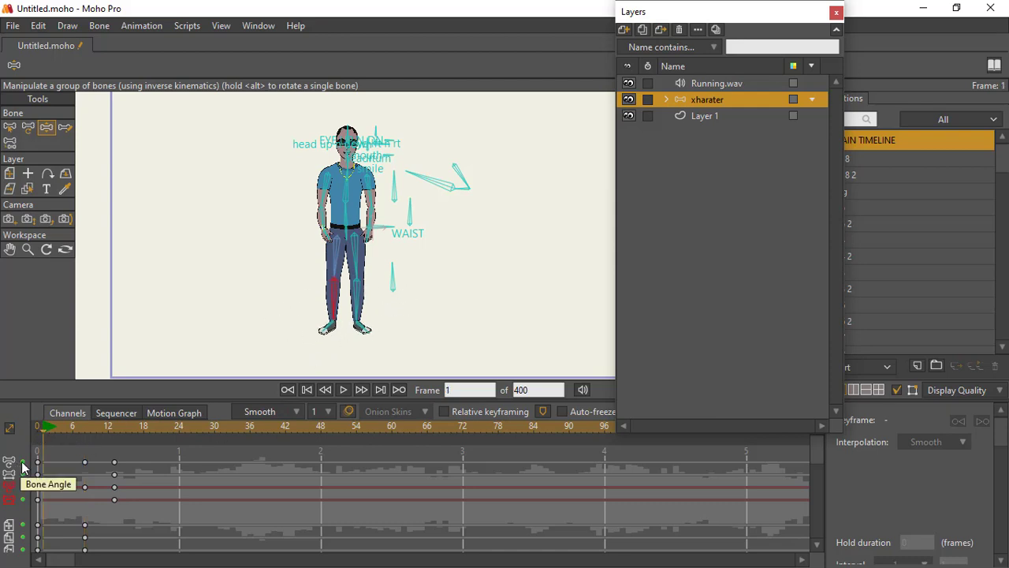
drag(34, 512, 61, 513)
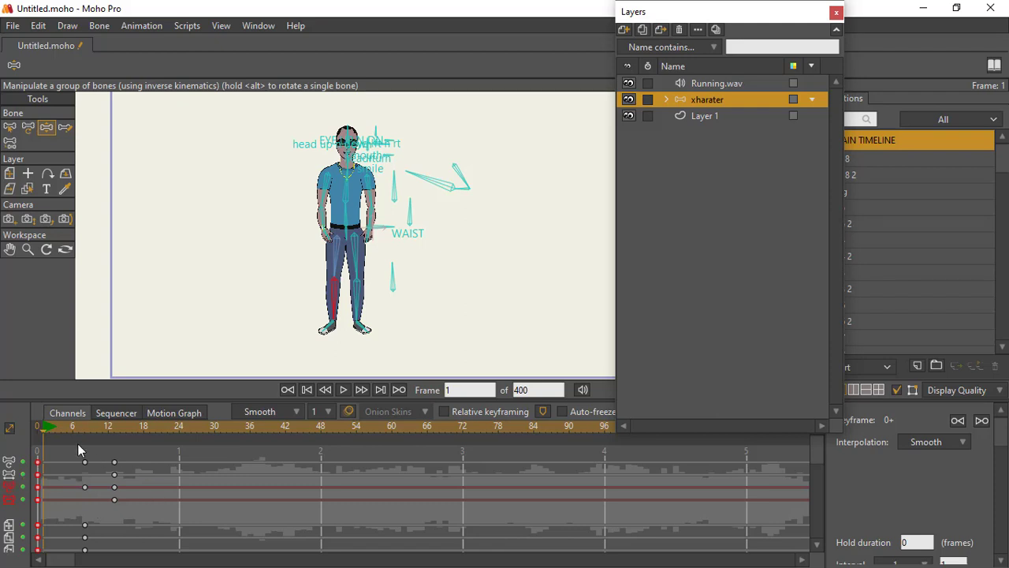
scroll(66, 475, down, 1)
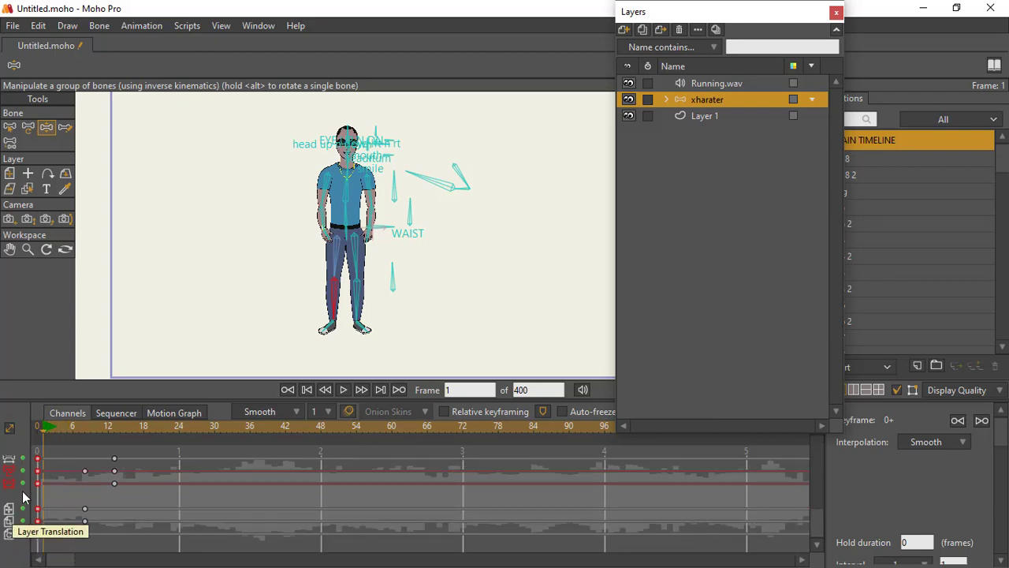
scroll(23, 497, up, 1)
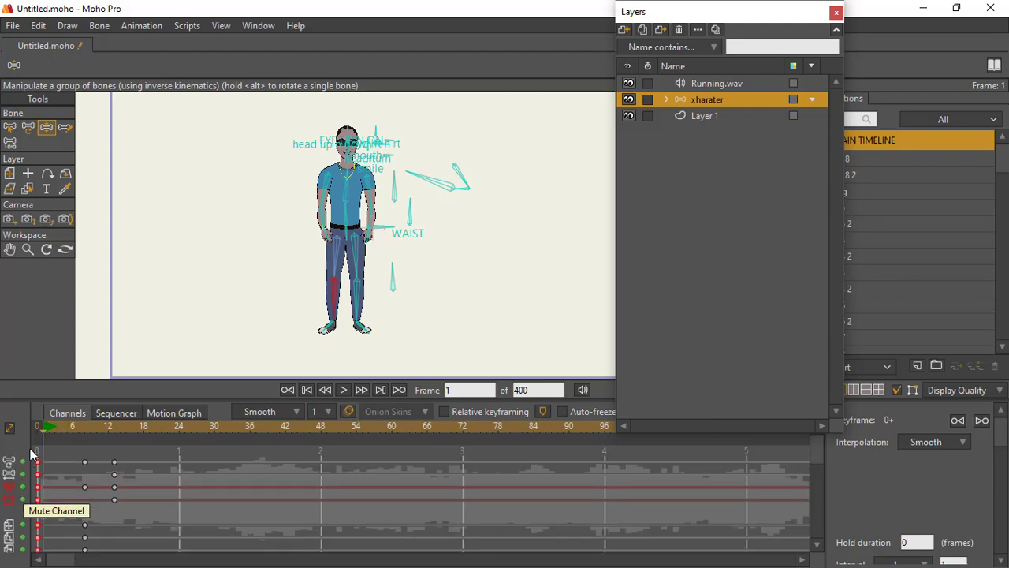
click(71, 430)
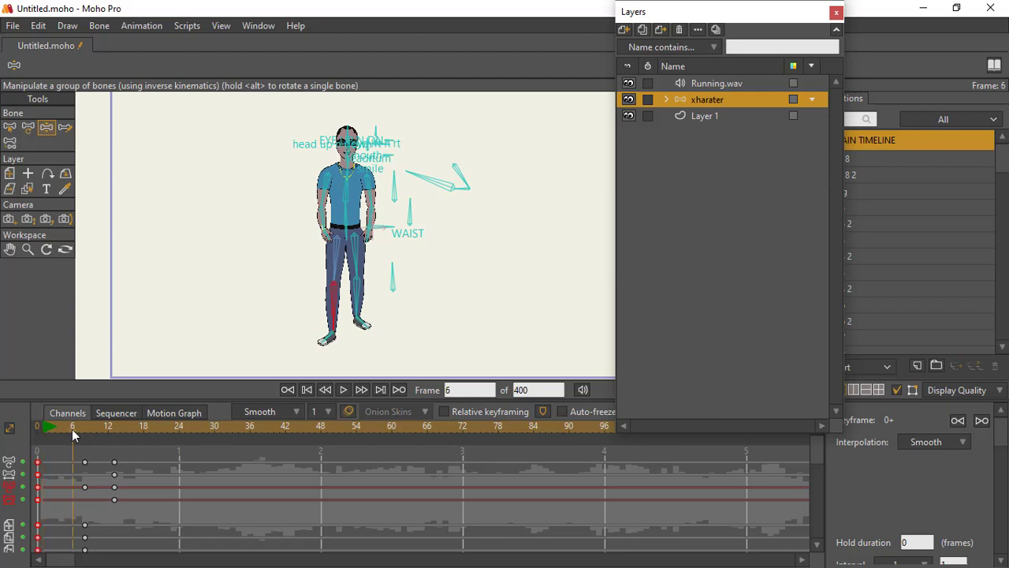
key(ctrl+v)
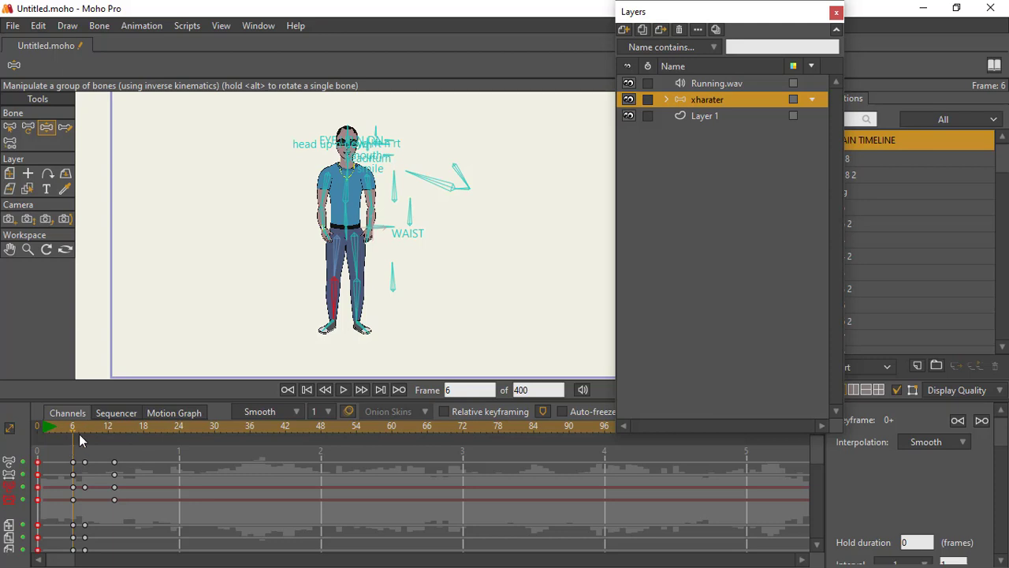
Retime all keyframes after frame 0 so the three groups fall on frames 4, 9 and 14
click(115, 429)
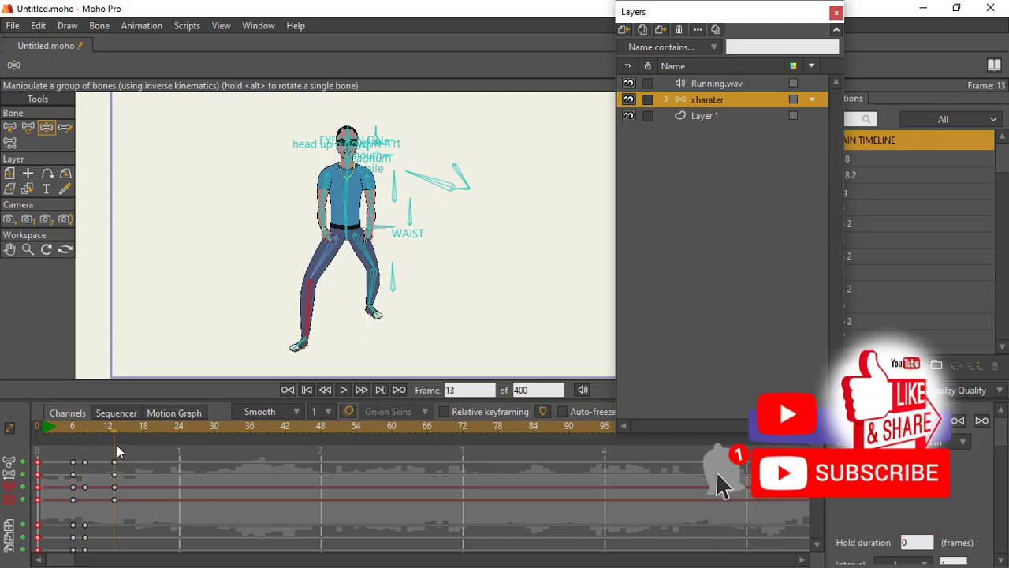
drag(119, 451, 181, 566)
drag(84, 462, 177, 563)
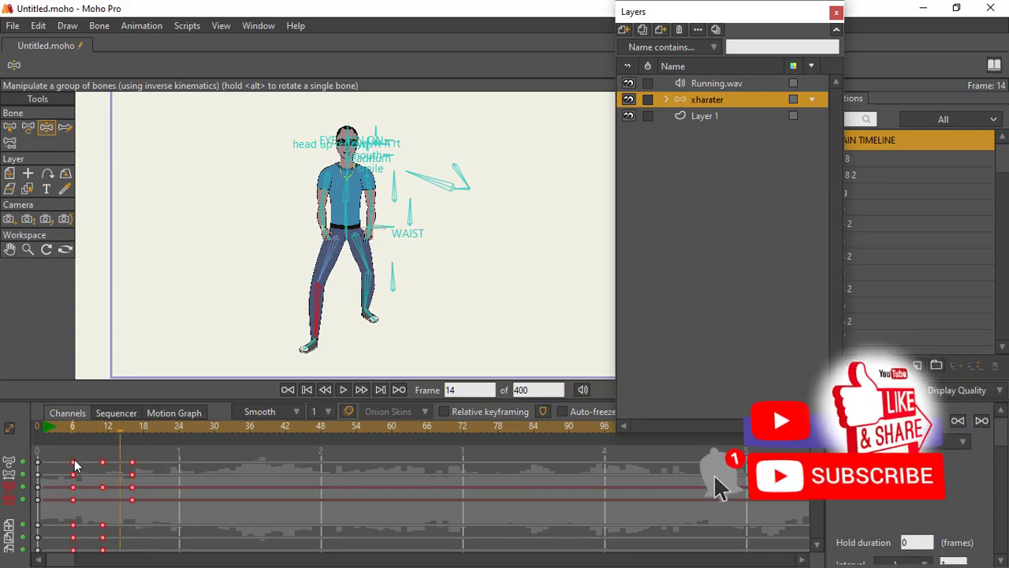
drag(75, 466, 63, 463)
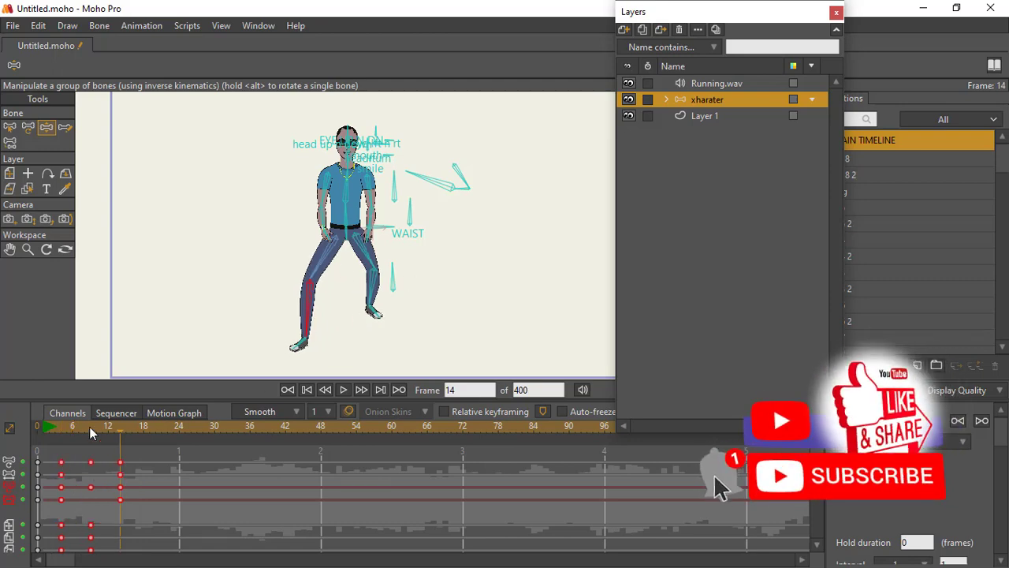
Play back the retimed leg motion and scrub from frame 4 past frame 14 to check it
key(space)
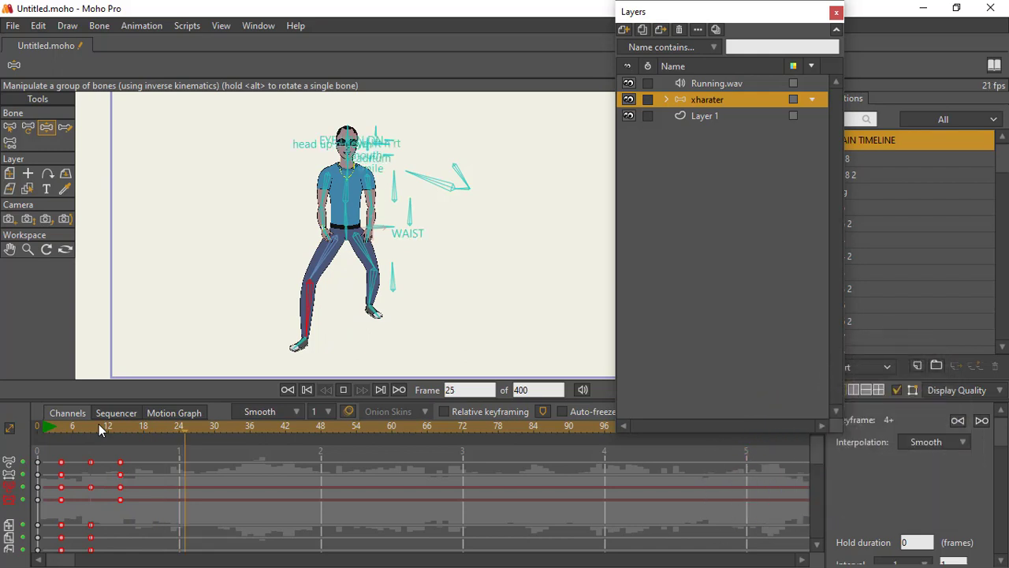
key(space)
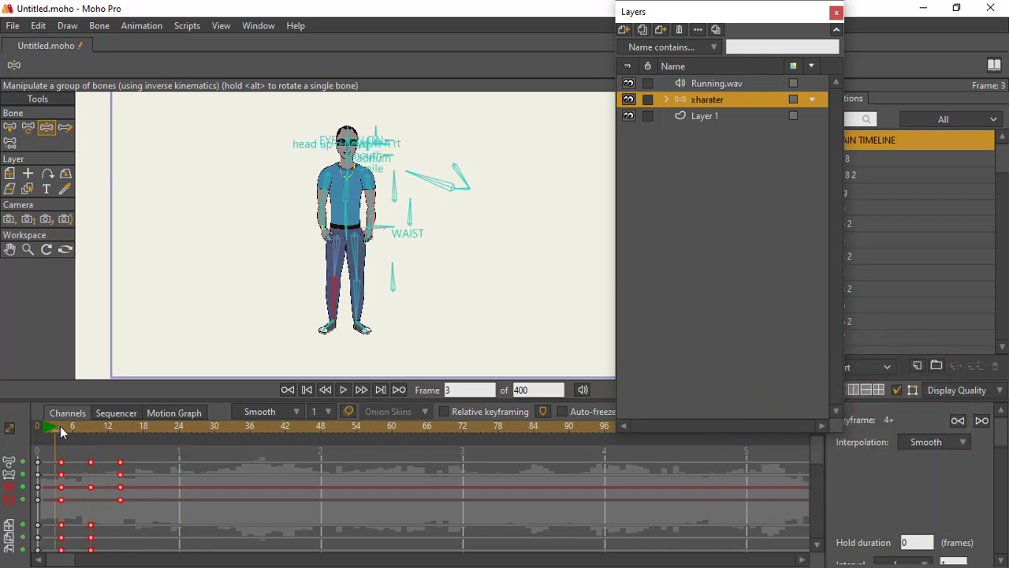
click(63, 432)
drag(61, 429, 119, 442)
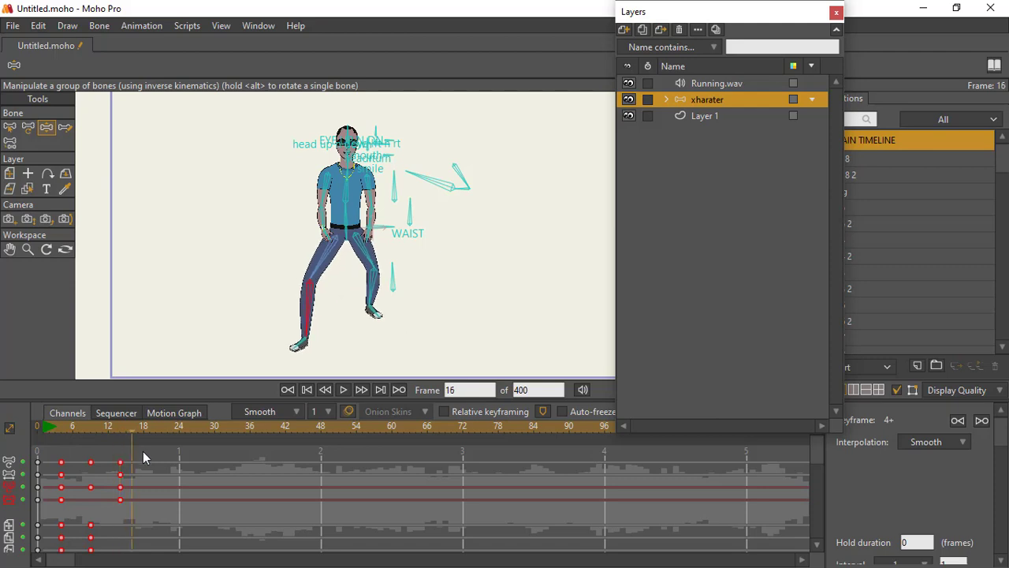
Move the frame 4 keyframes onto frame 9 and the frame 14 keyframes to frame 18
click(93, 426)
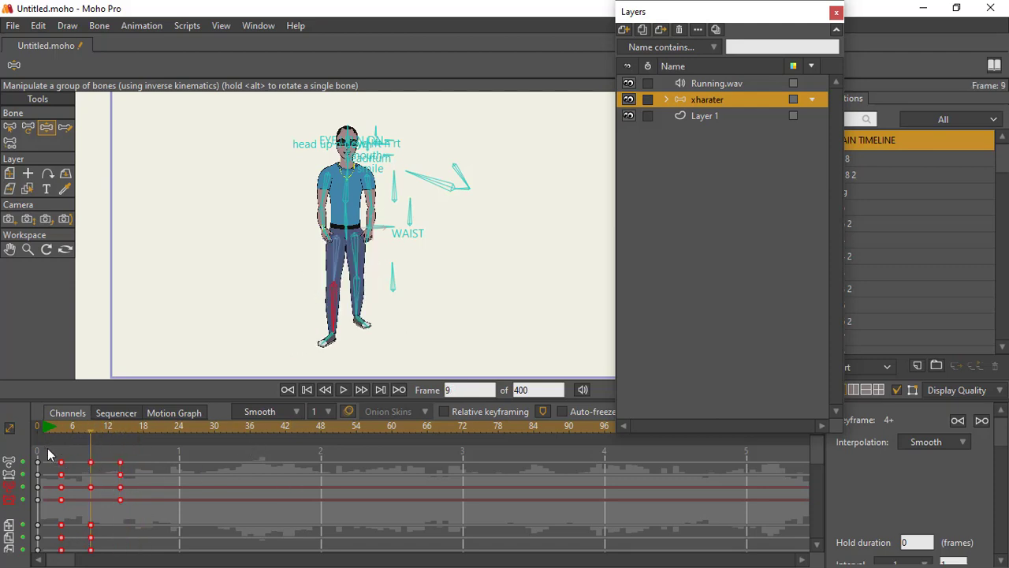
drag(51, 449, 92, 472)
drag(89, 430, 119, 437)
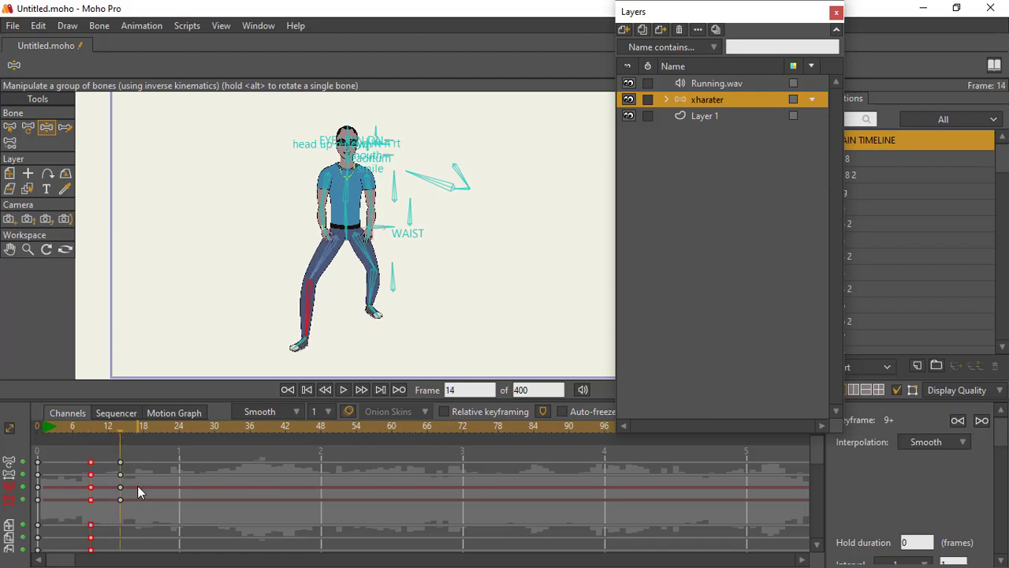
drag(137, 487, 110, 451)
drag(128, 514, 143, 467)
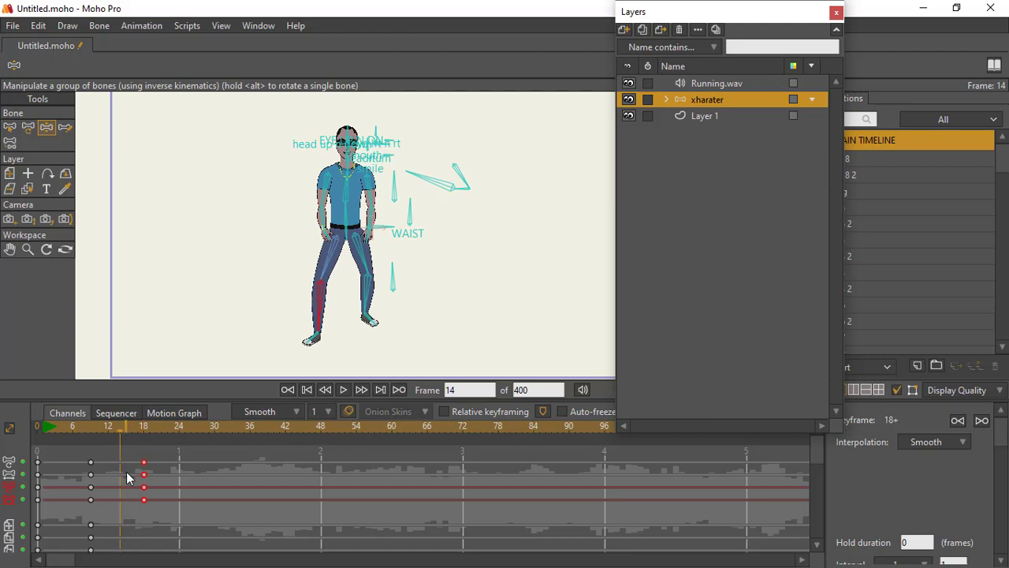
Raise the left-hand leg and bend its knee outward at frame 14, and play back the motion
click(96, 431)
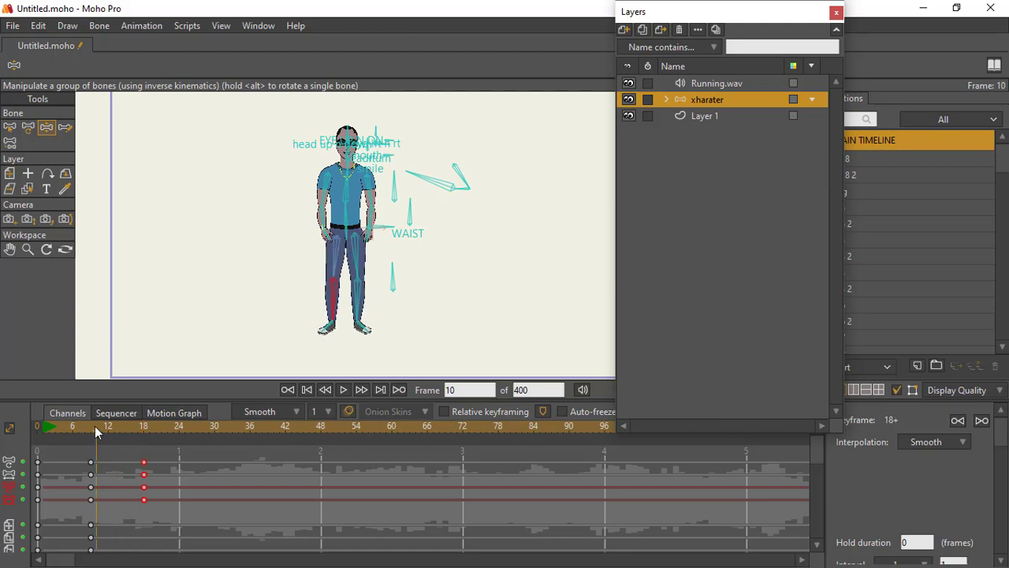
click(121, 431)
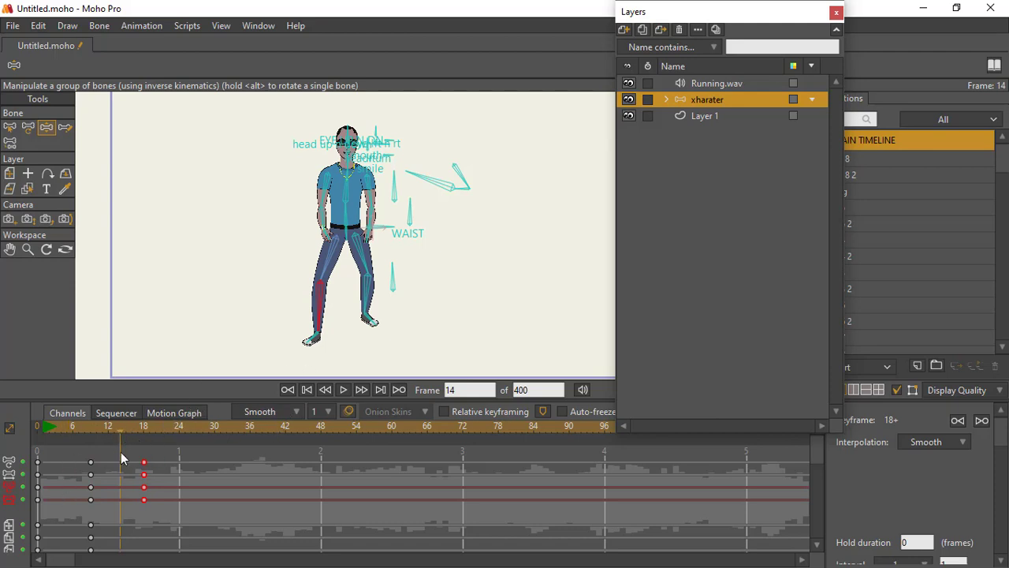
drag(322, 319, 323, 278)
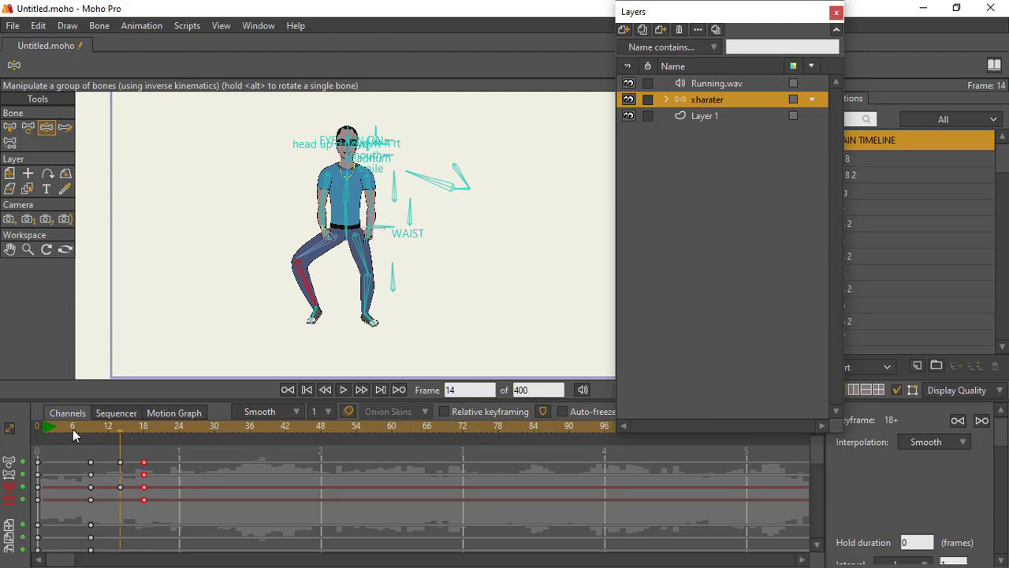
key(space)
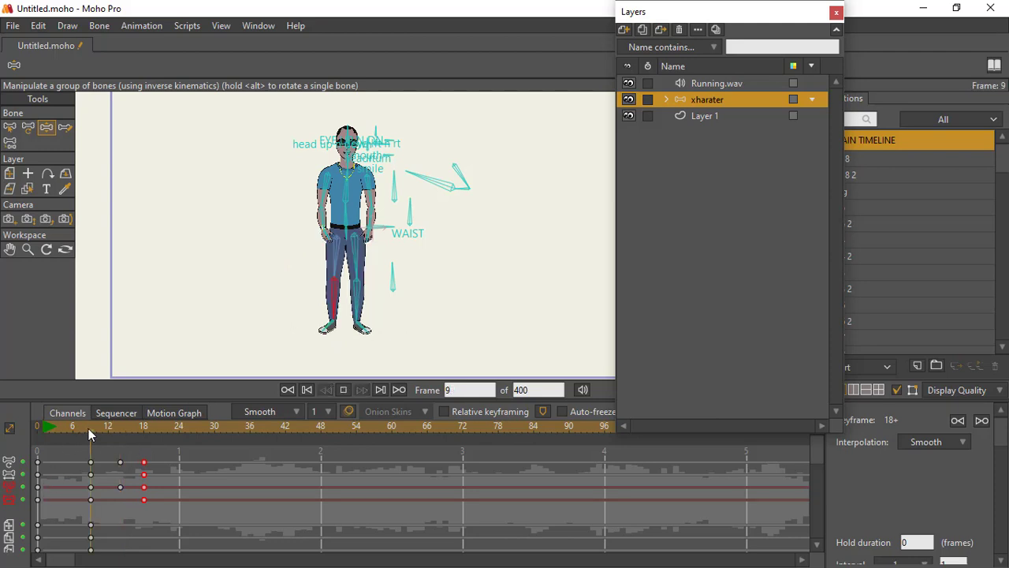
key(space)
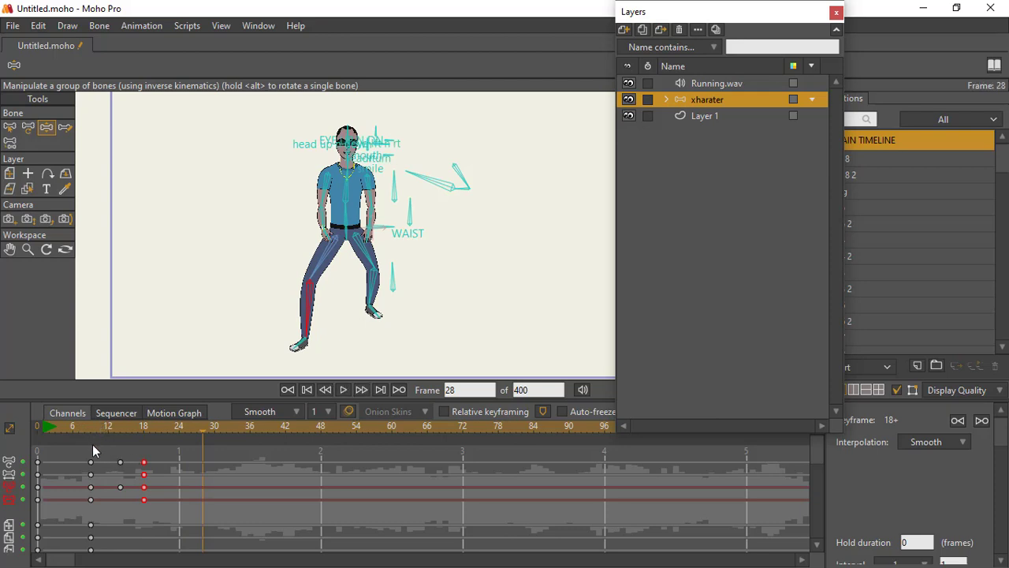
Tilt the upper torso bone toward the right-hand side at frame 14 with Transform Bone, scaling it to 0.8333
mouse_move(91, 428)
mouse_down()
mouse_move(152, 425)
mouse_move(91, 427)
mouse_up()
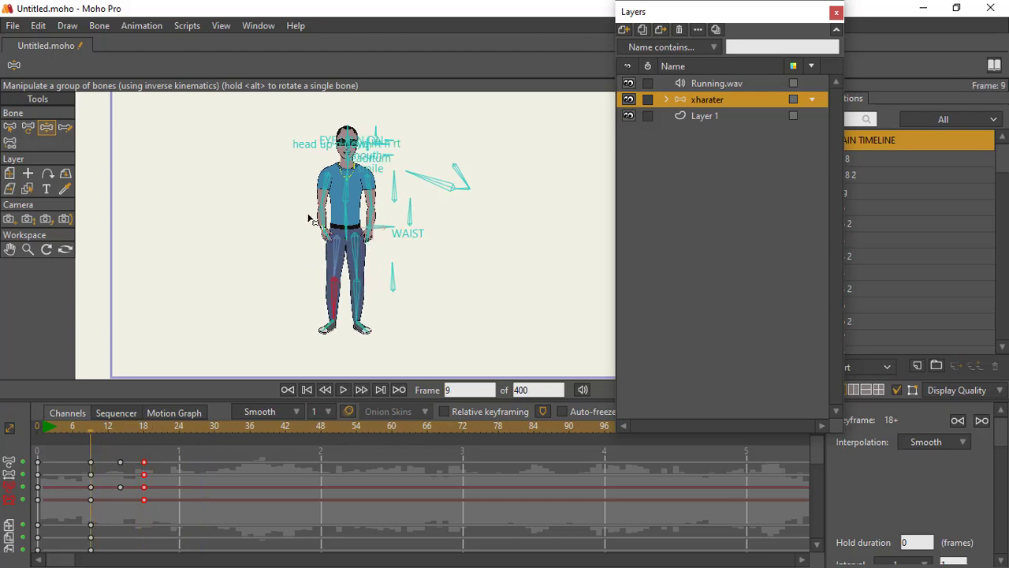
scroll(352, 239, up, 4)
scroll(371, 256, down, 5)
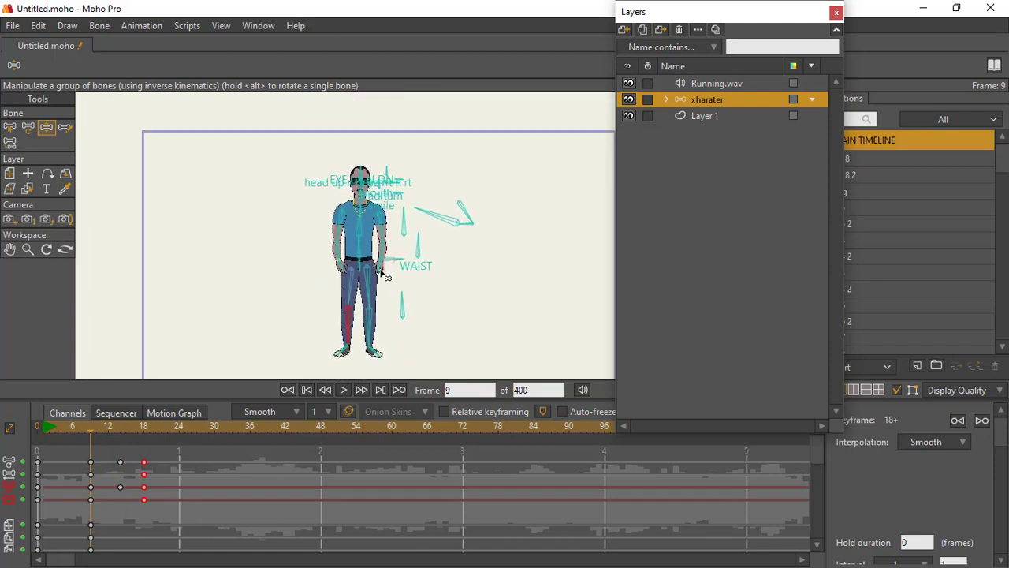
scroll(382, 268, up, 2)
scroll(380, 261, down, 1)
drag(100, 426, 121, 422)
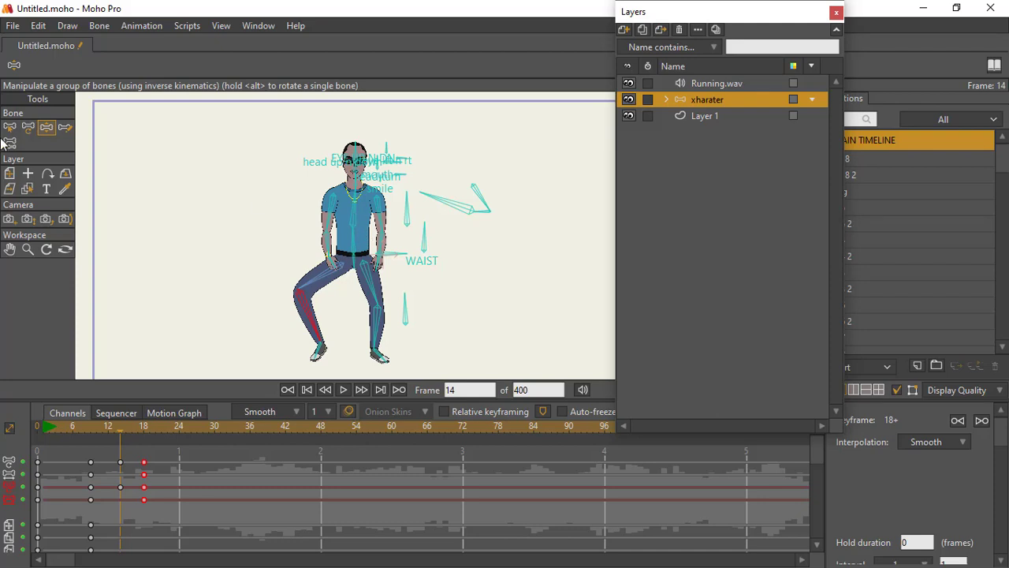
click(27, 127)
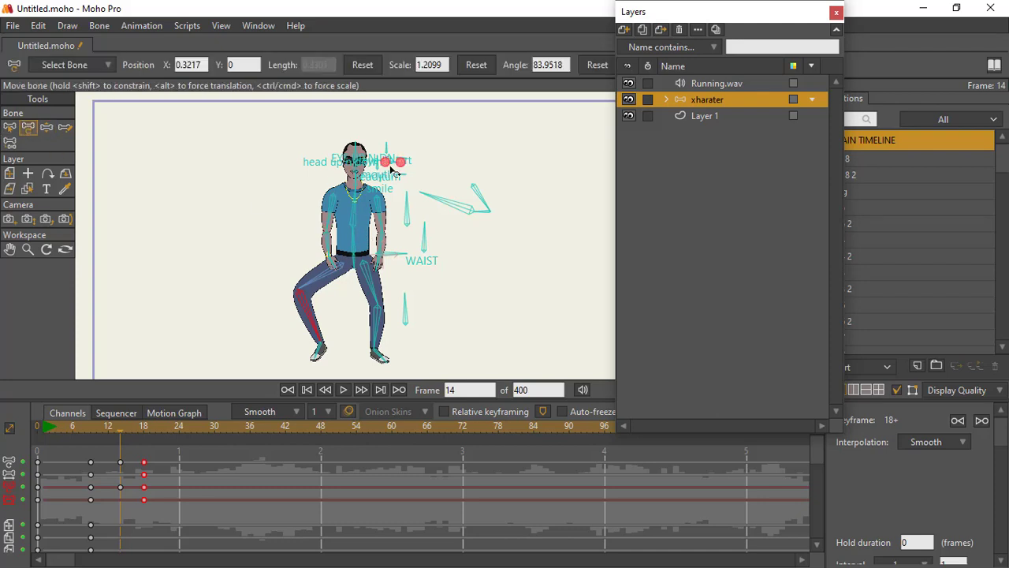
click(356, 196)
drag(372, 192, 362, 212)
click(355, 236)
key(ctrl+z)
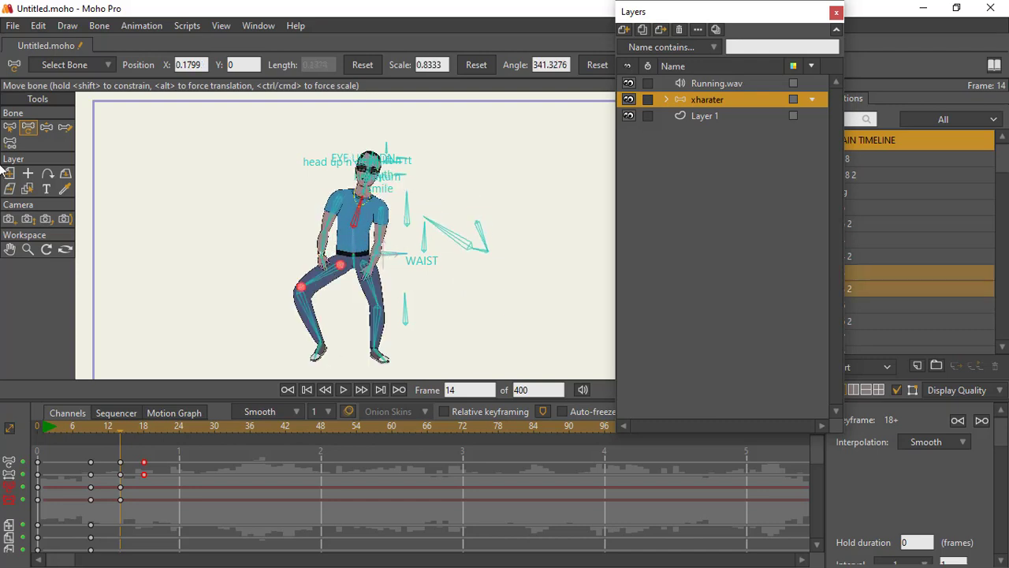
Raise both arms outward from the body at frame 14 with Manipulate Bones, keeping the elbows bent
click(47, 127)
drag(315, 249, 258, 227)
drag(375, 265, 466, 249)
mouse_move(315, 224)
mouse_down()
mouse_move(295, 218)
mouse_move(300, 208)
mouse_move(317, 216)
mouse_up()
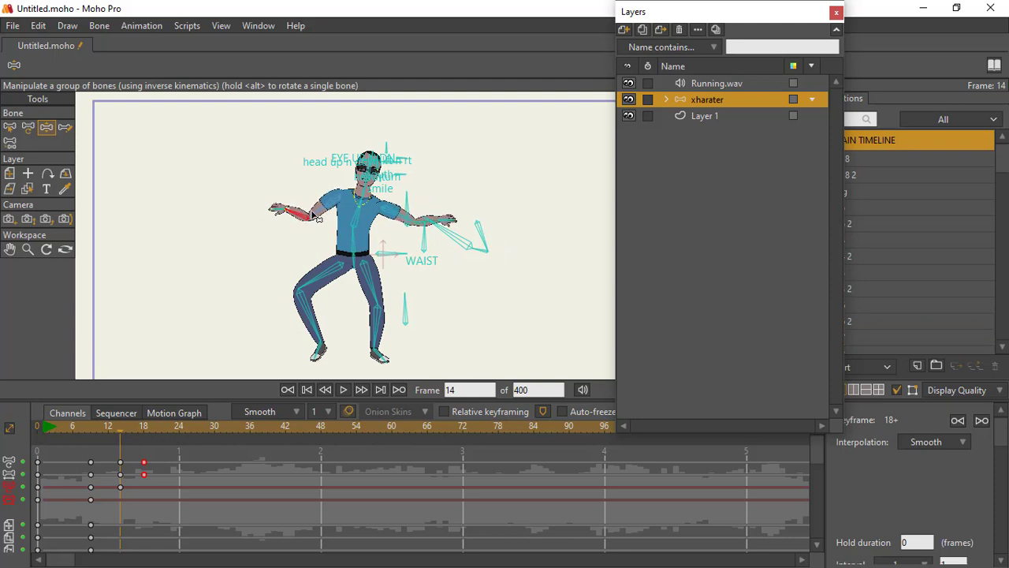
Scrub from frame 12 to frame 18 and inspect how the upper body carries into the wide stance
click(110, 427)
drag(110, 427, 143, 430)
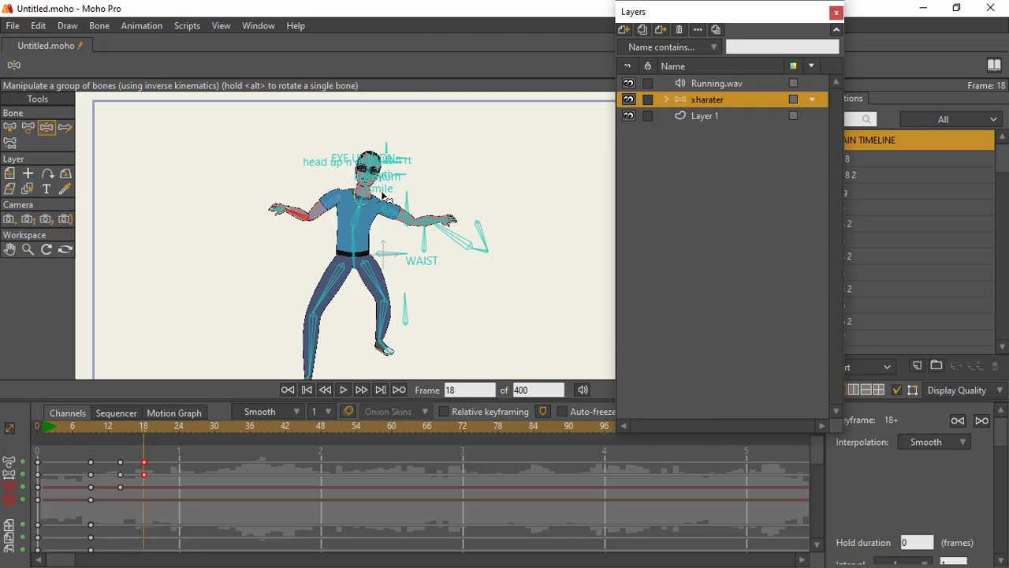
click(28, 127)
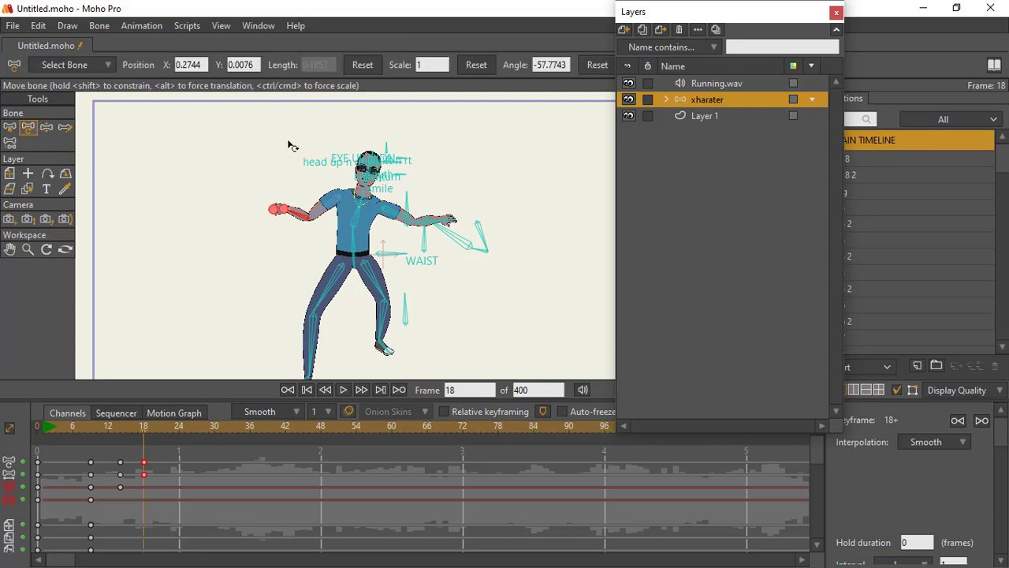
scroll(378, 214, up, 2)
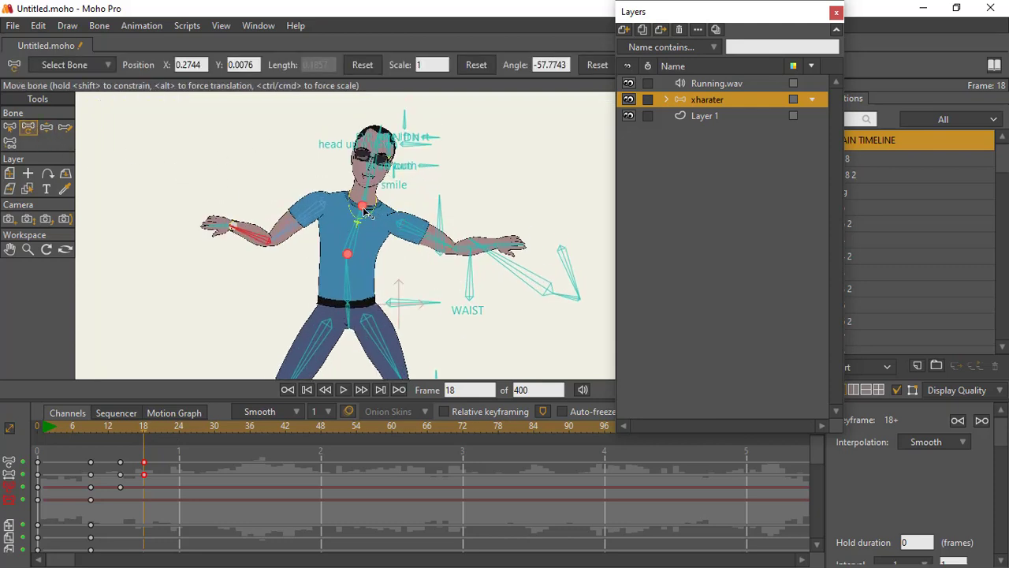
Lengthen the left-hand upper arm to scale 1.16 at frame 14 and shift its shoulder to X 0.2181, Y 0.1434
click(119, 426)
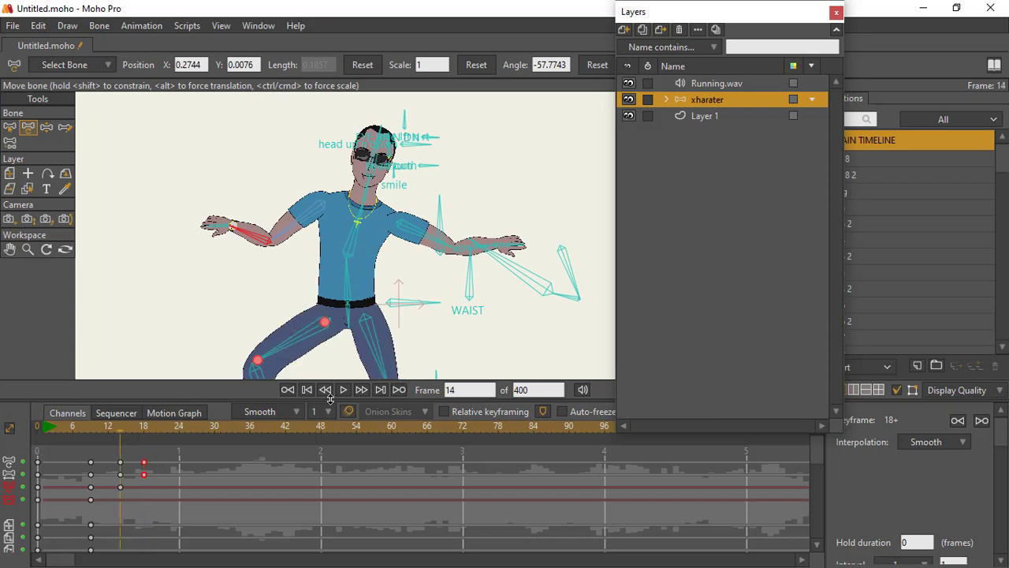
scroll(441, 250, down, 2)
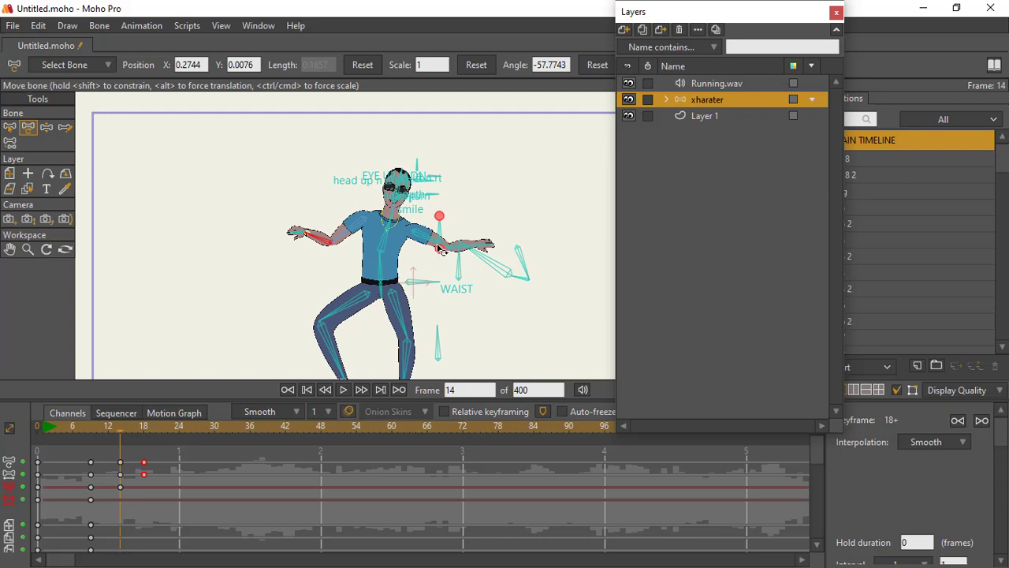
drag(438, 246, 433, 236)
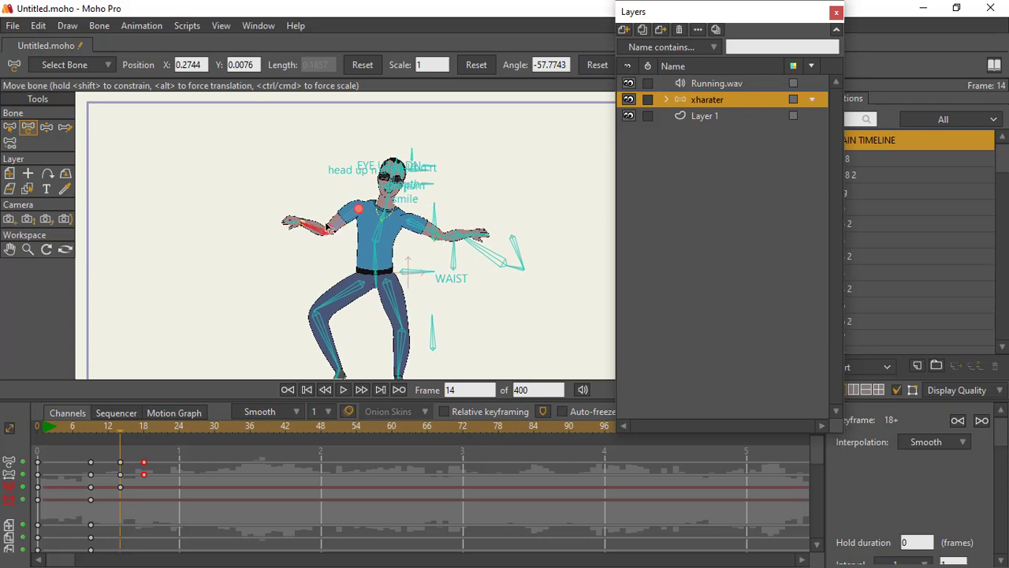
scroll(339, 240, up, 3)
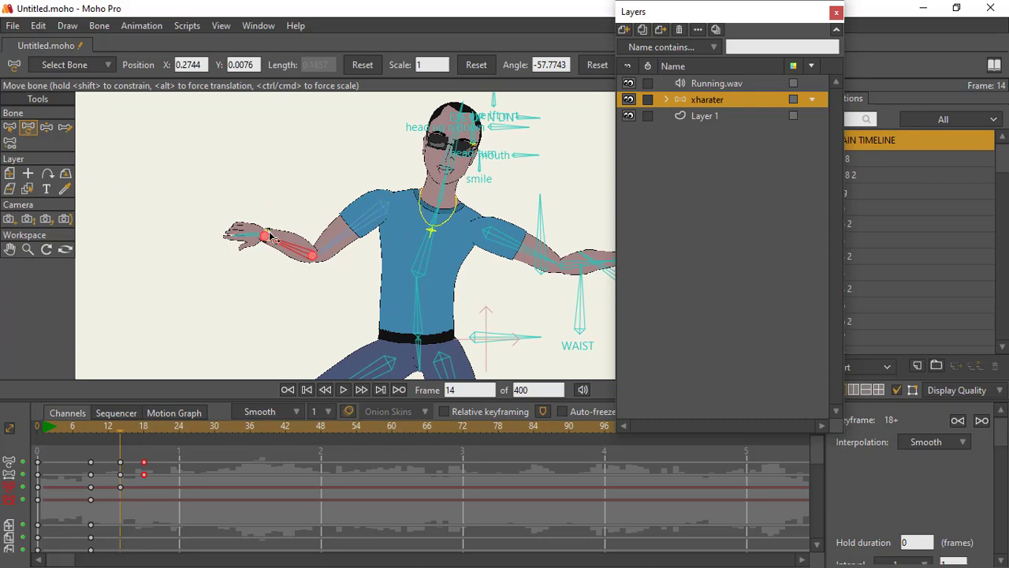
drag(265, 238, 336, 255)
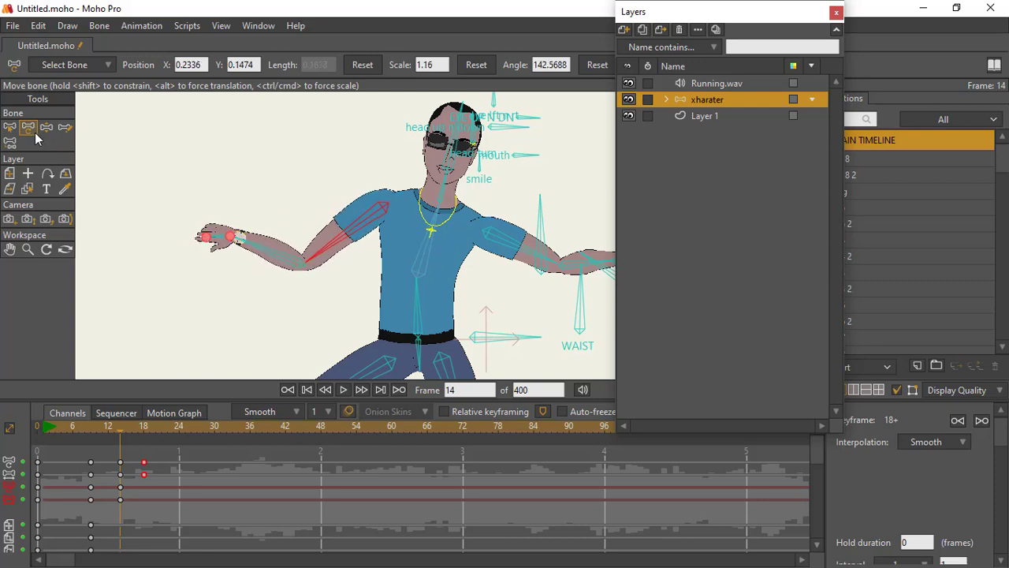
click(389, 215)
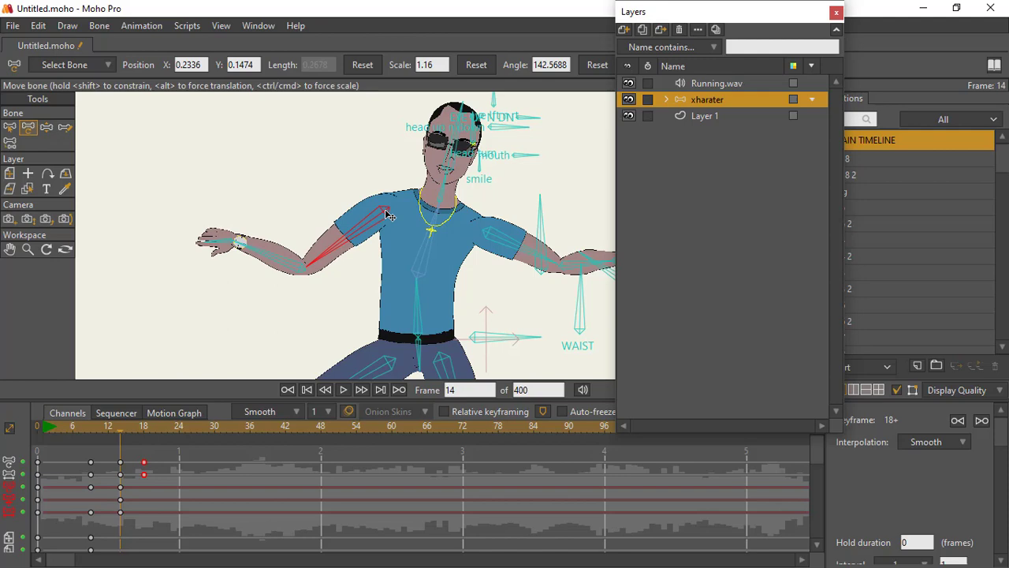
drag(387, 211, 384, 211)
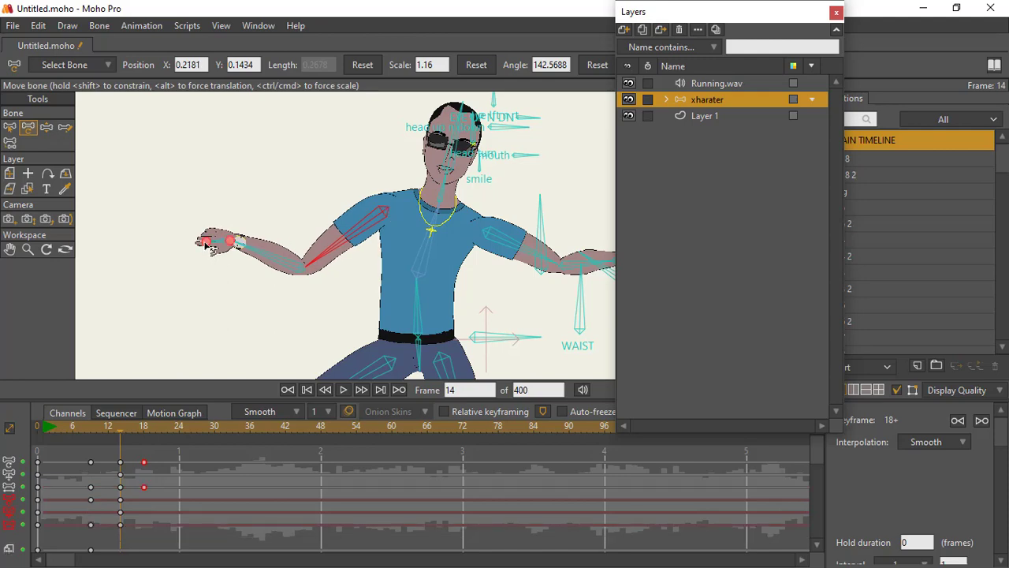
Shorten the right-hand arm at frame 14, scaling its upper arm bone to 0.8065 and its hand bone to 0.8547
scroll(207, 245, down, 5)
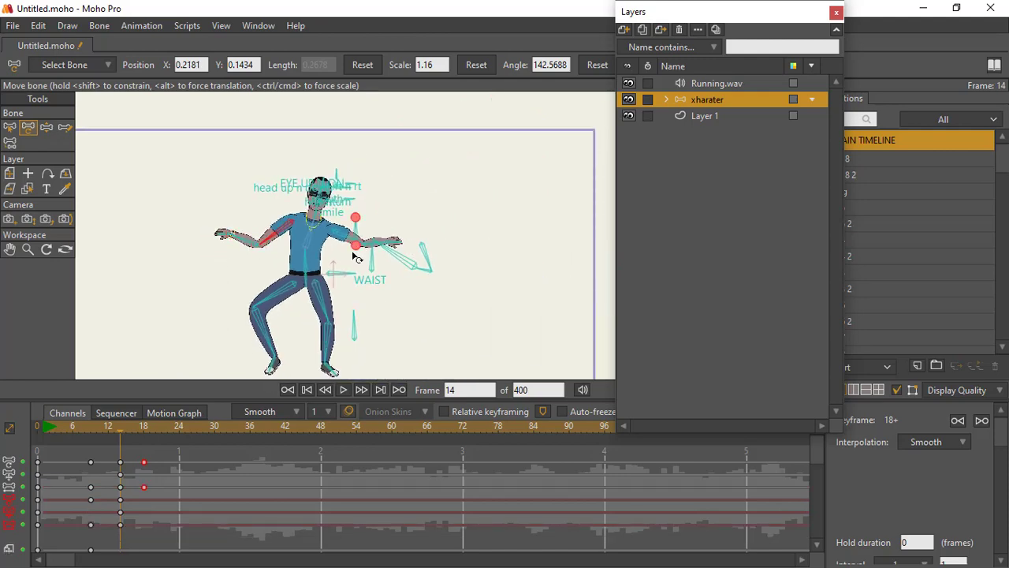
scroll(349, 254, up, 4)
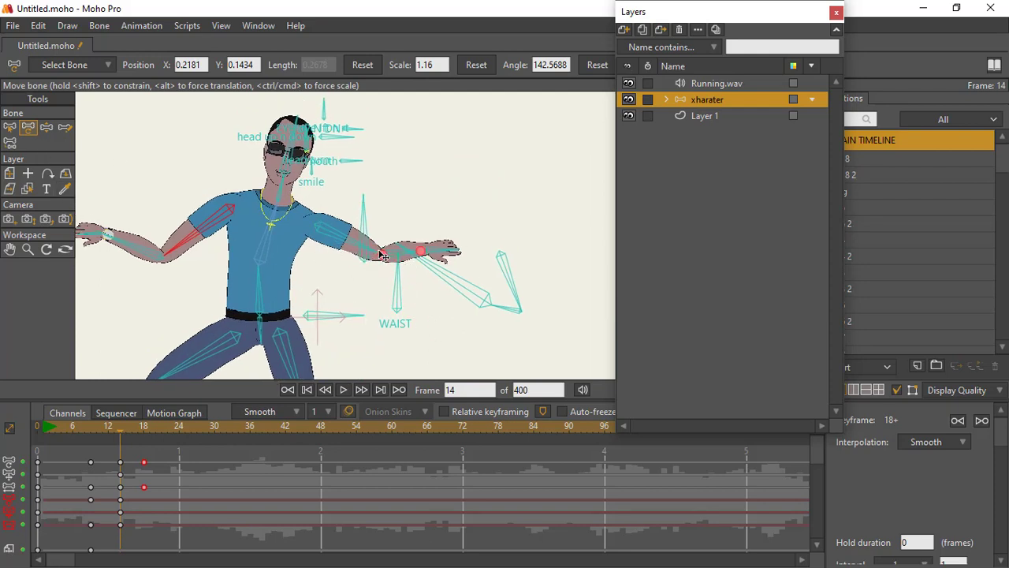
drag(379, 254, 405, 250)
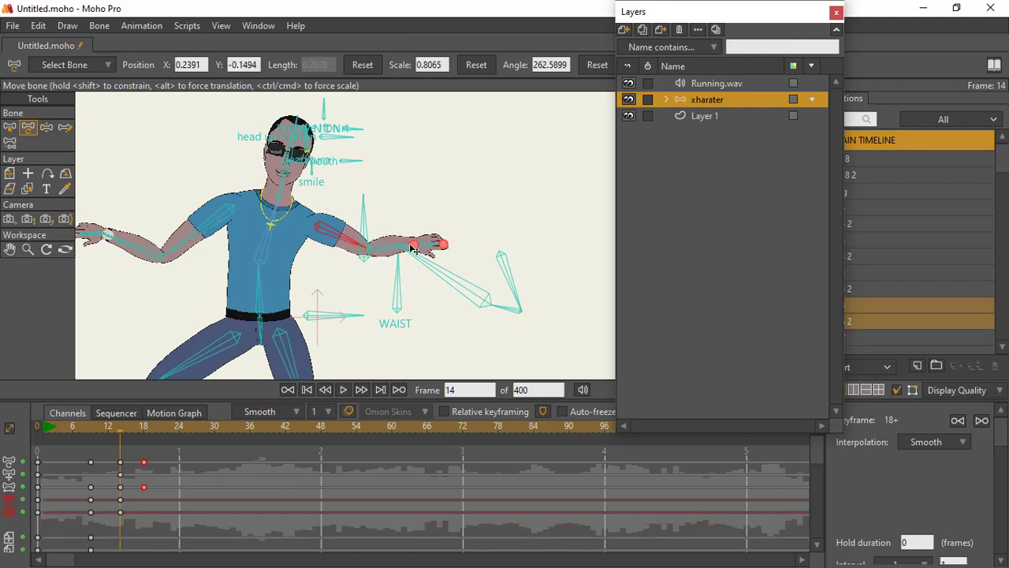
scroll(420, 265, up, 3)
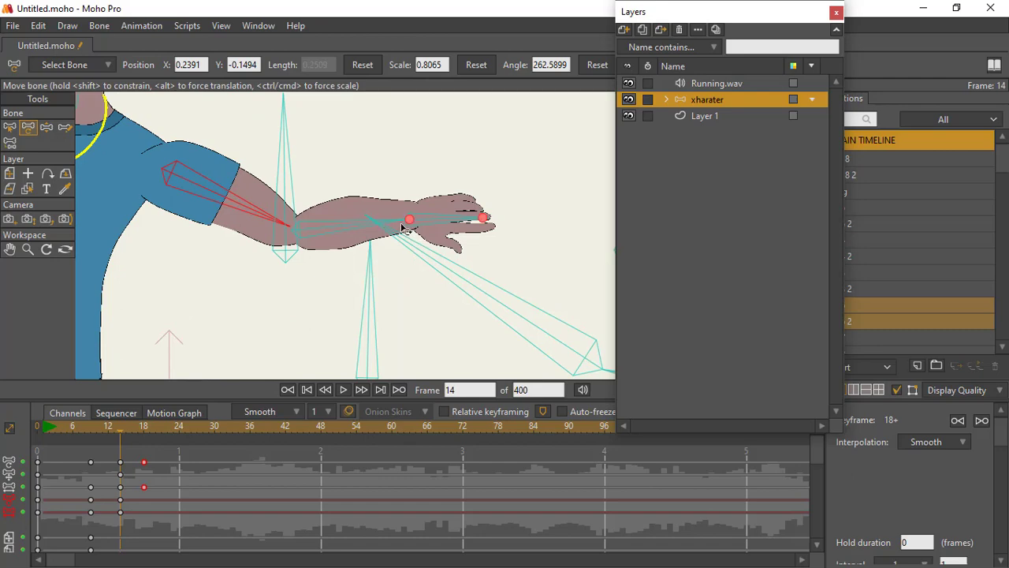
drag(378, 224, 457, 224)
scroll(345, 258, down, 4)
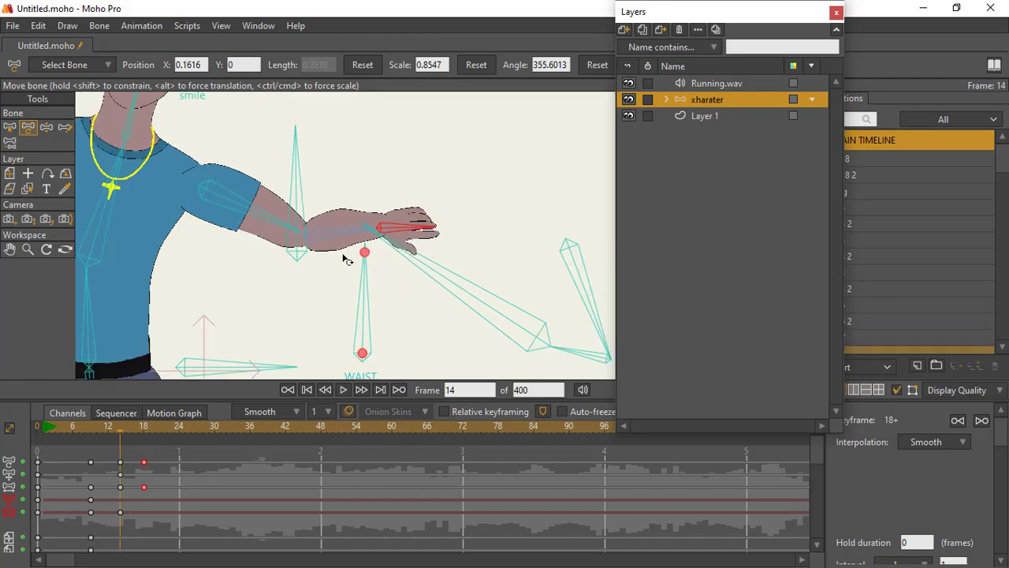
Shorten the neck bone to scale 0.8475 at frame 14 so the head sits closer to the shoulders
scroll(368, 278, down, 5)
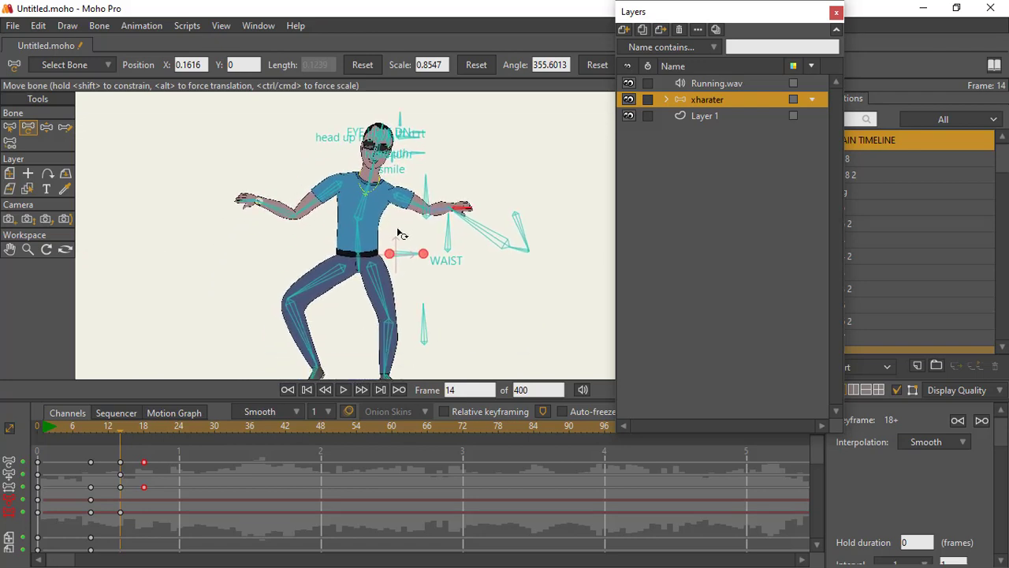
drag(403, 244, 407, 249)
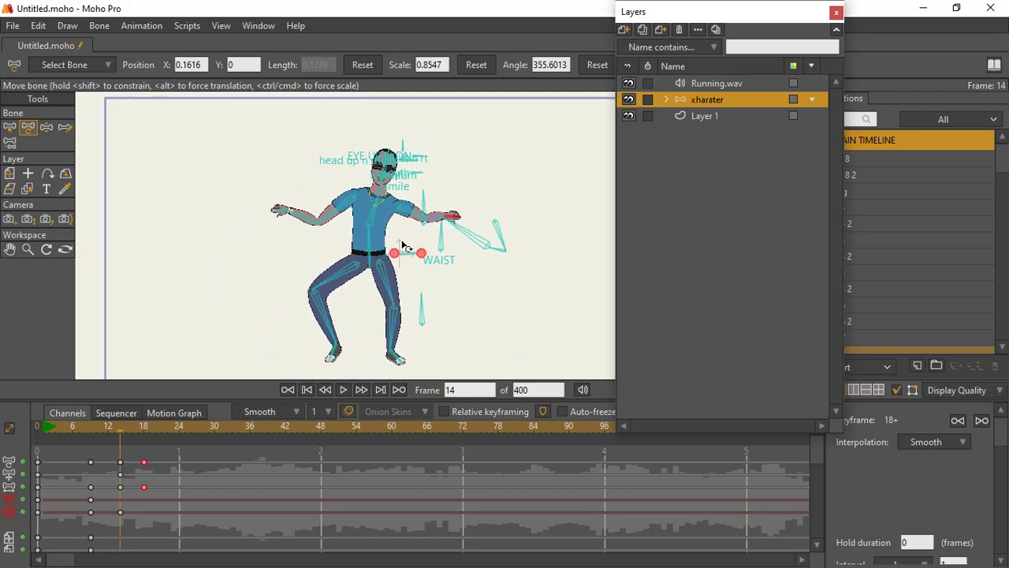
scroll(376, 225, up, 4)
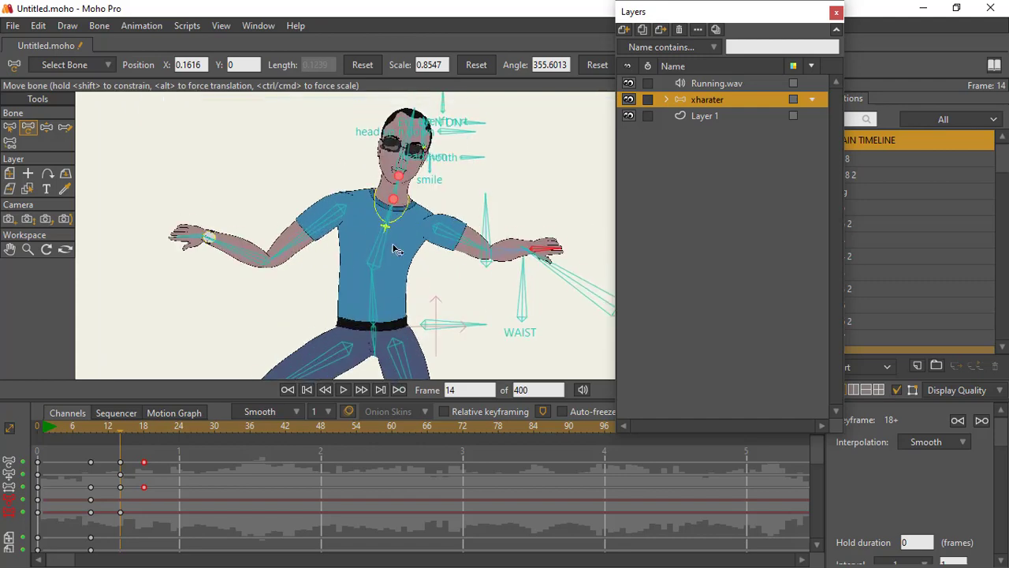
drag(397, 240, 385, 268)
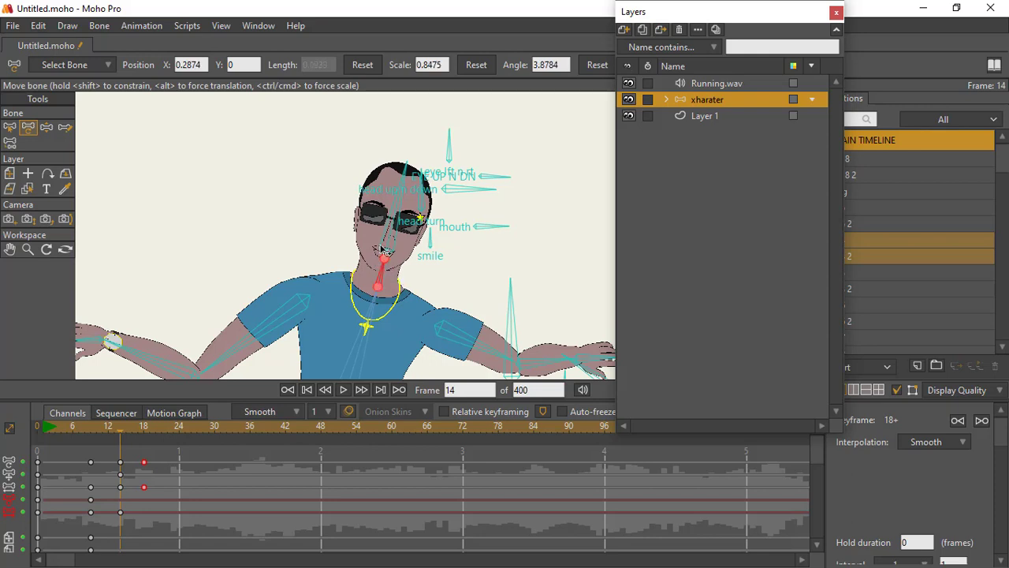
scroll(330, 279, down, 1)
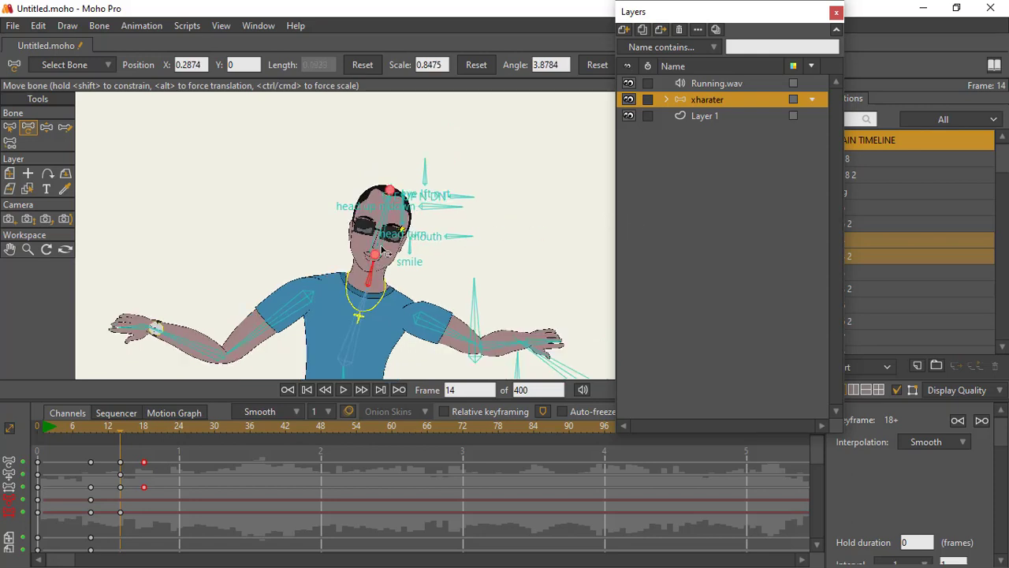
Try scaling the Head layer down to 0.1102 at frame 16, remove that scale keyframe and reselect the xharater layer
click(667, 99)
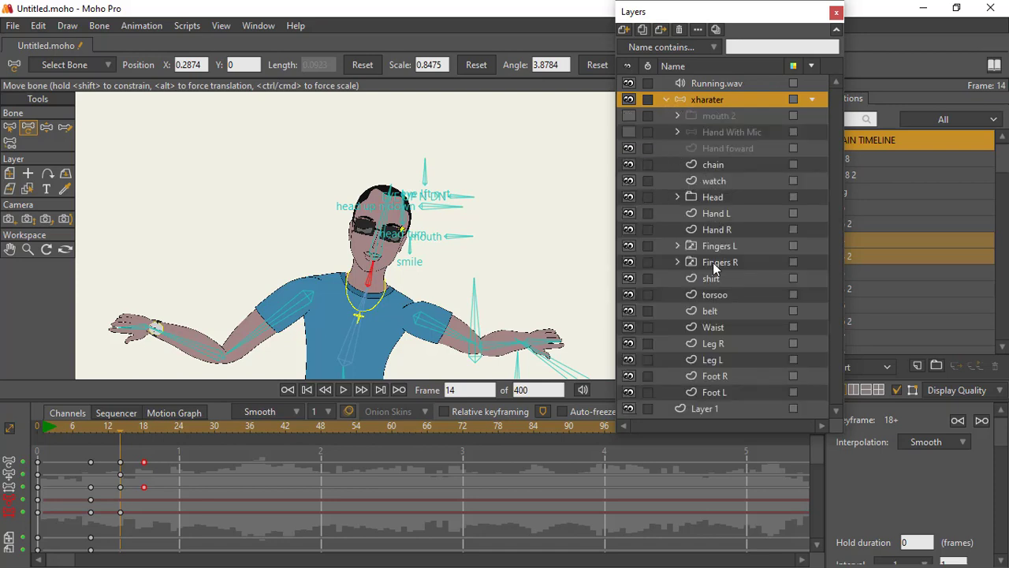
click(706, 198)
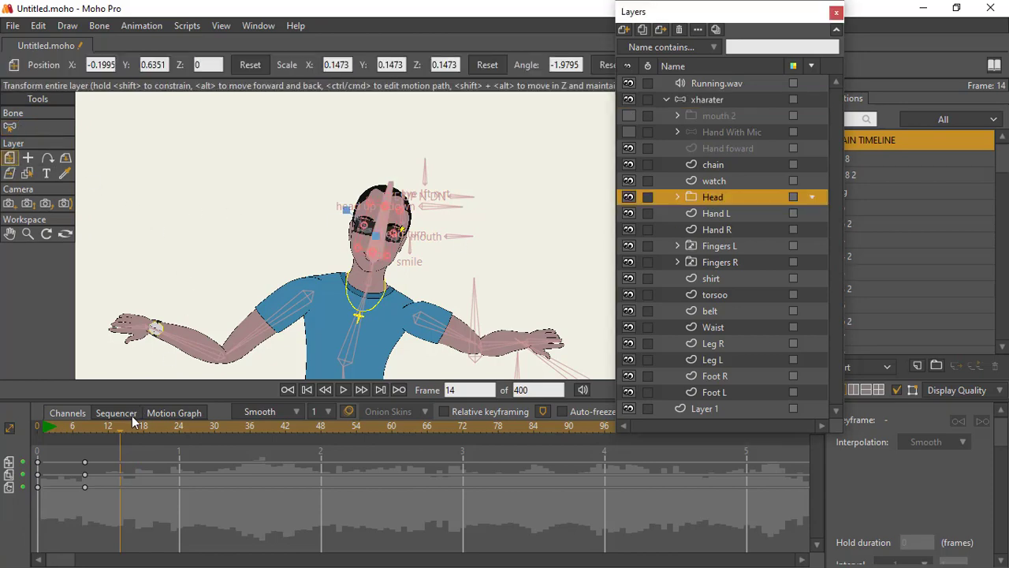
click(105, 426)
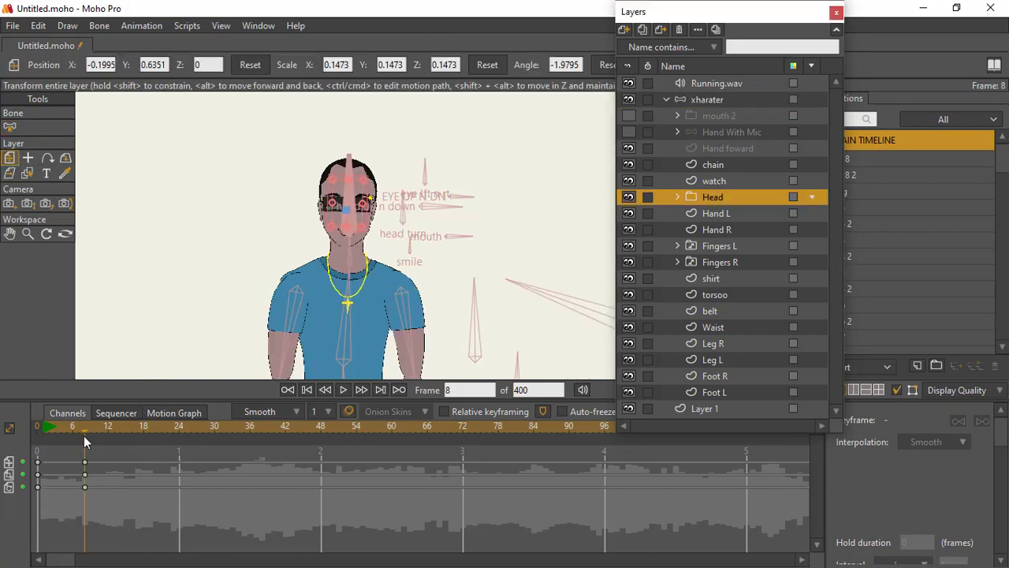
drag(117, 436, 129, 441)
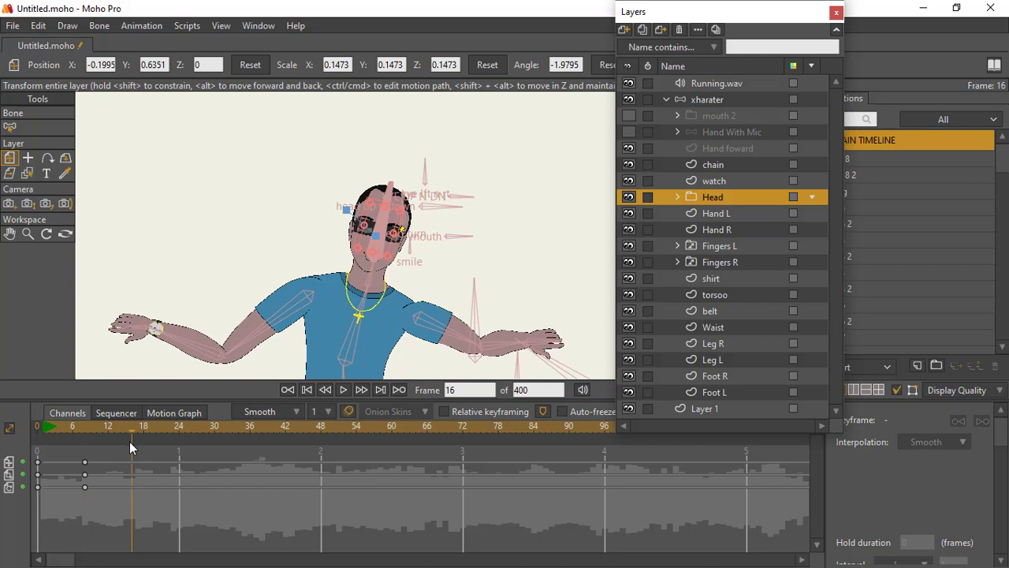
drag(399, 210, 389, 219)
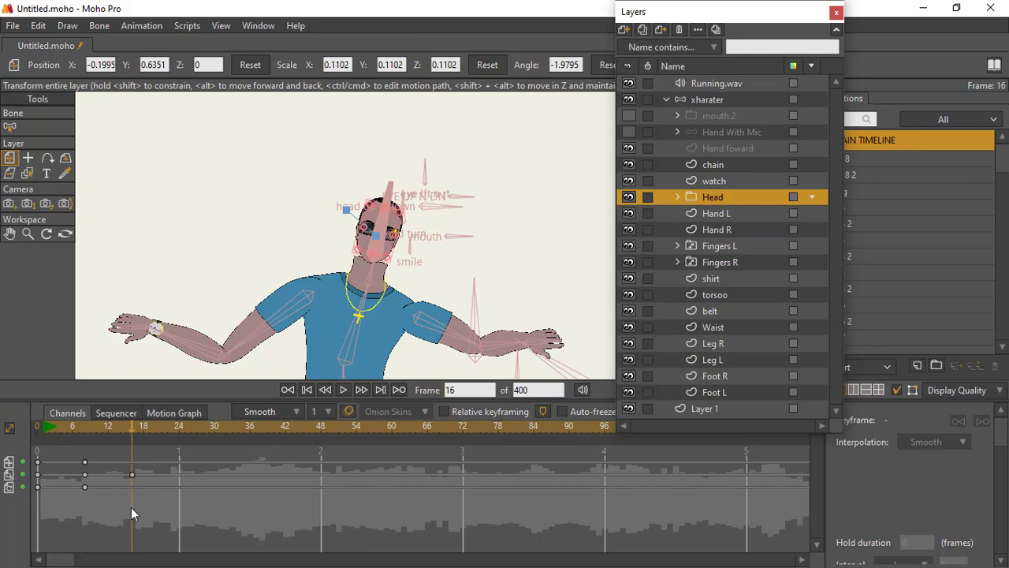
drag(110, 466, 110, 467)
key(Delete)
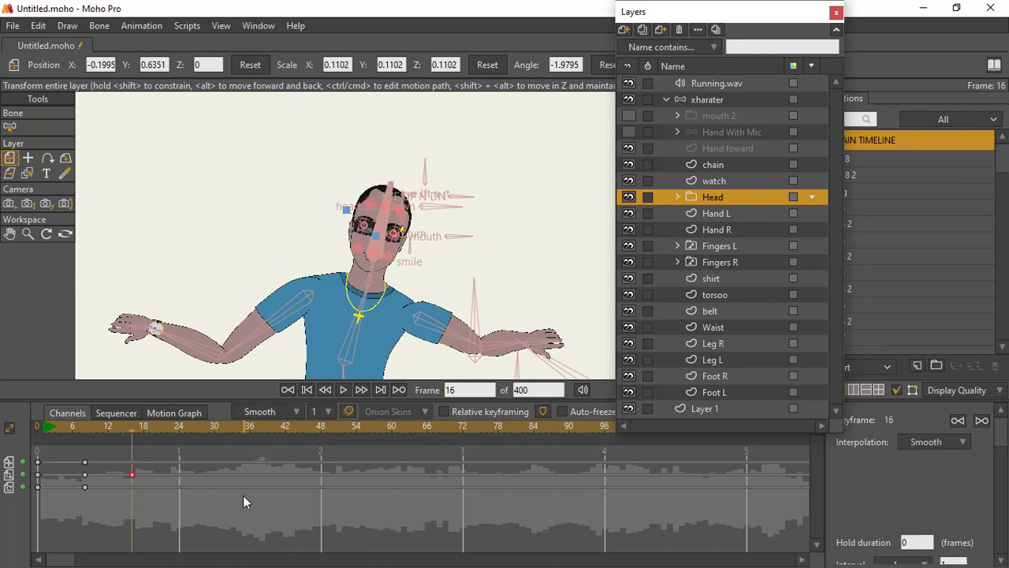
click(692, 100)
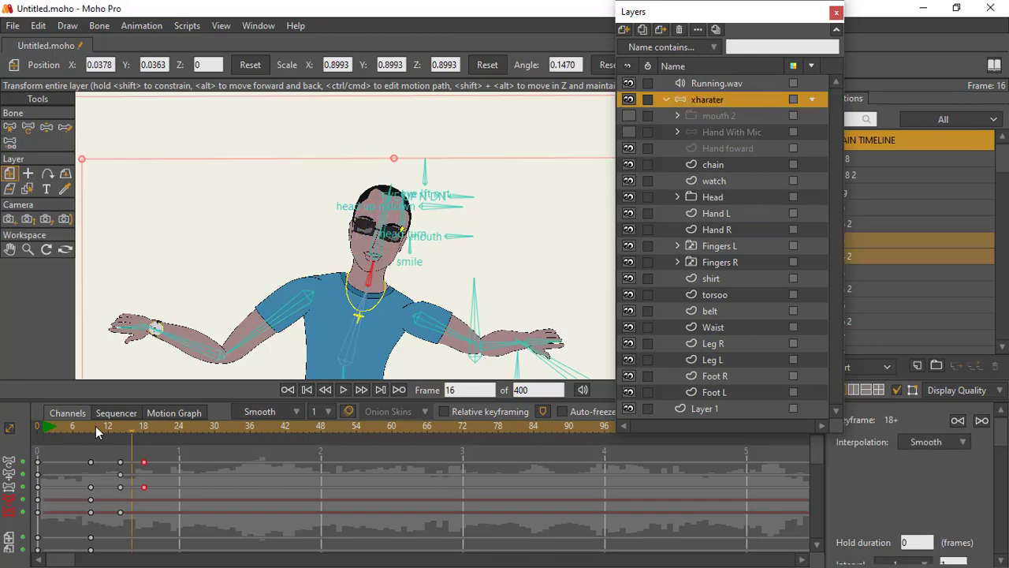
Scrub between frames 9 and 19 and examine how the whole body moves from standing into the crouched stance
scroll(379, 176, down, 3)
drag(389, 250, 388, 180)
scroll(333, 245, down, 1)
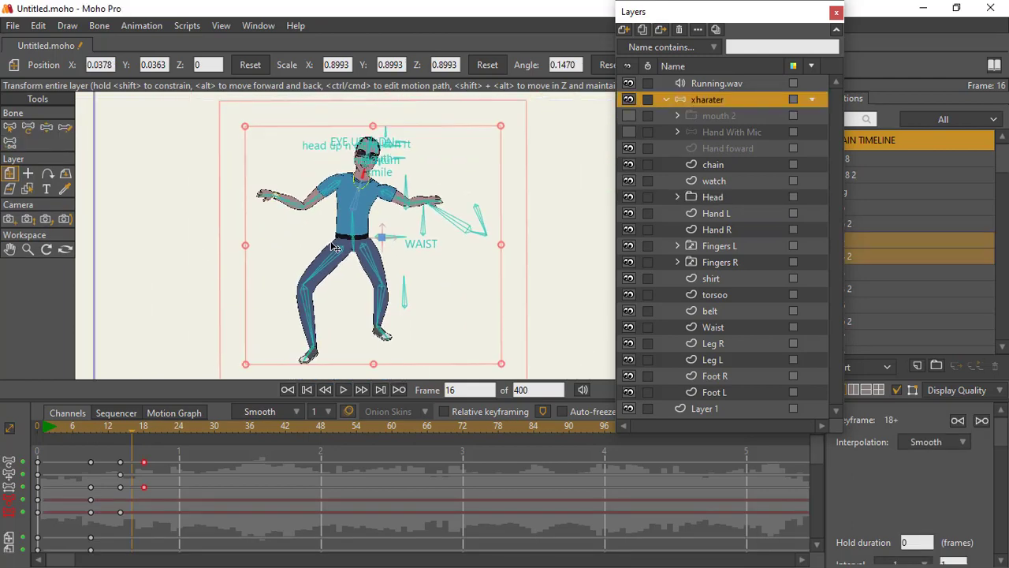
drag(112, 434, 151, 431)
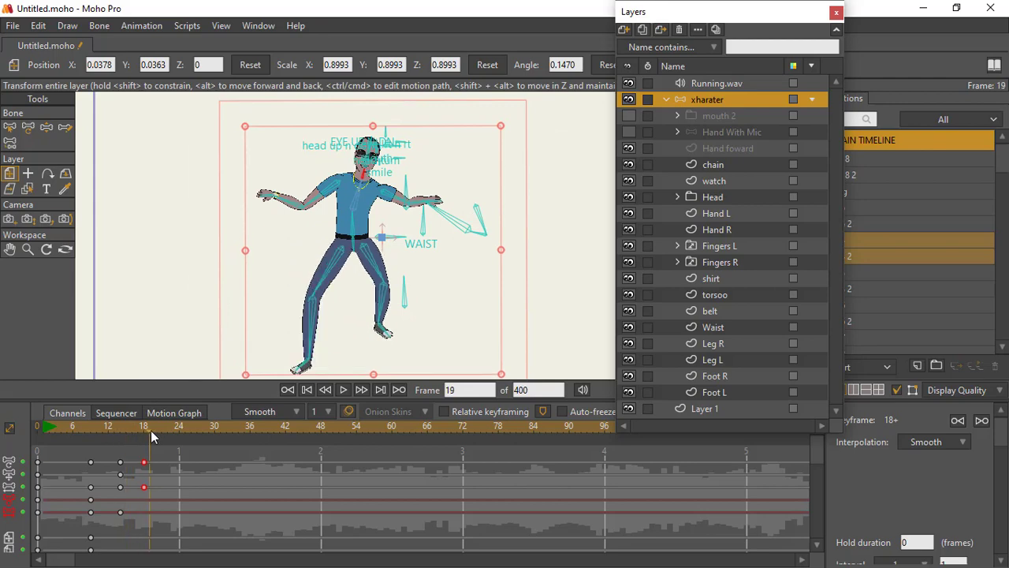
click(89, 431)
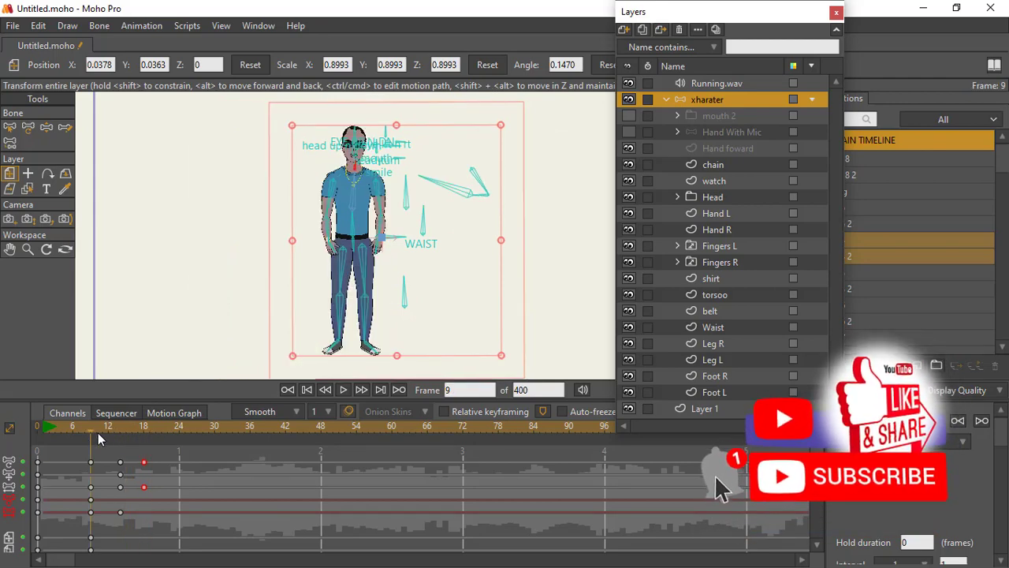
click(121, 440)
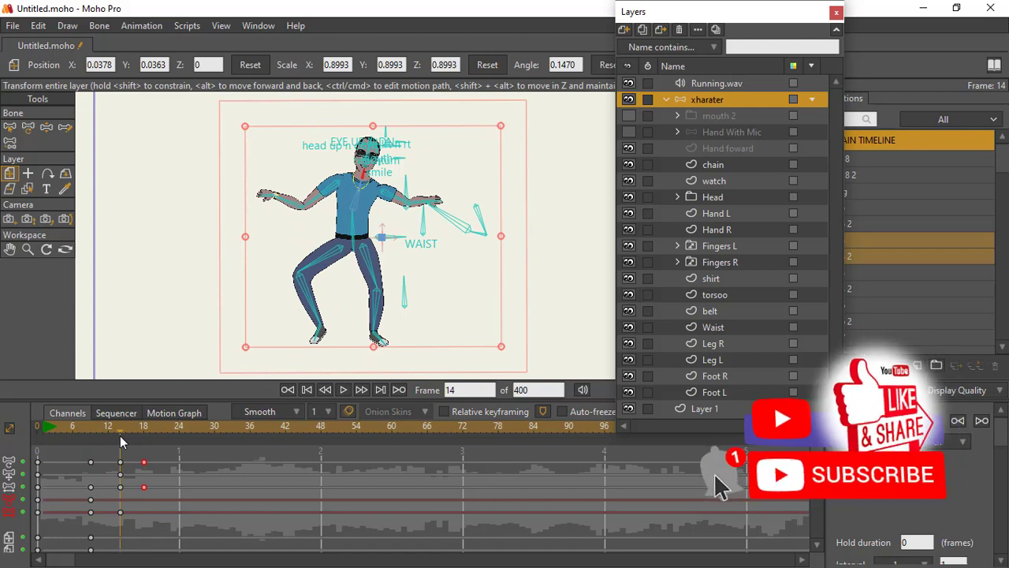
click(130, 446)
Straighten the character's upper torso at frame 18 by rotating its bone to angle 357.6013
click(144, 446)
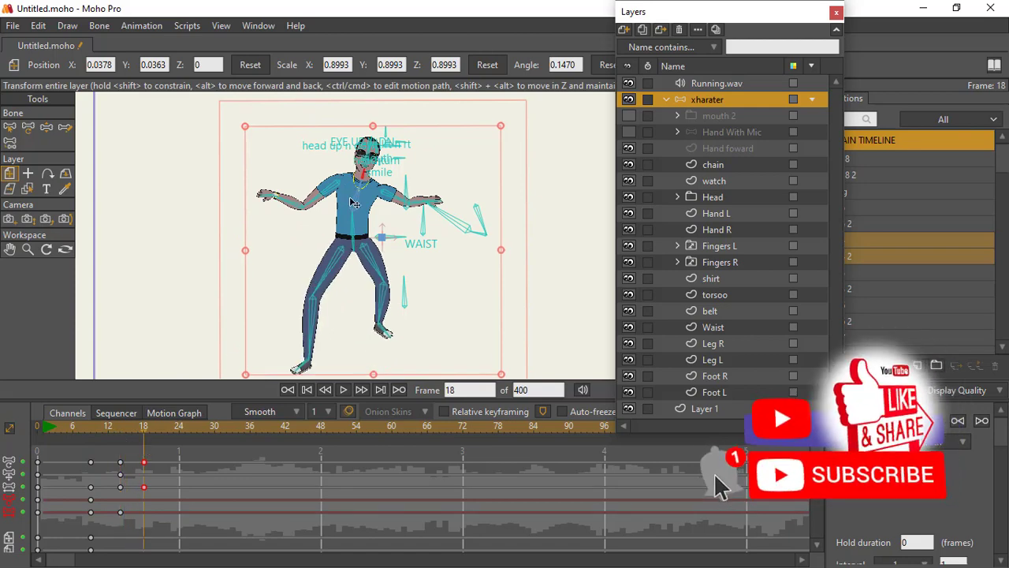
scroll(357, 207, up, 3)
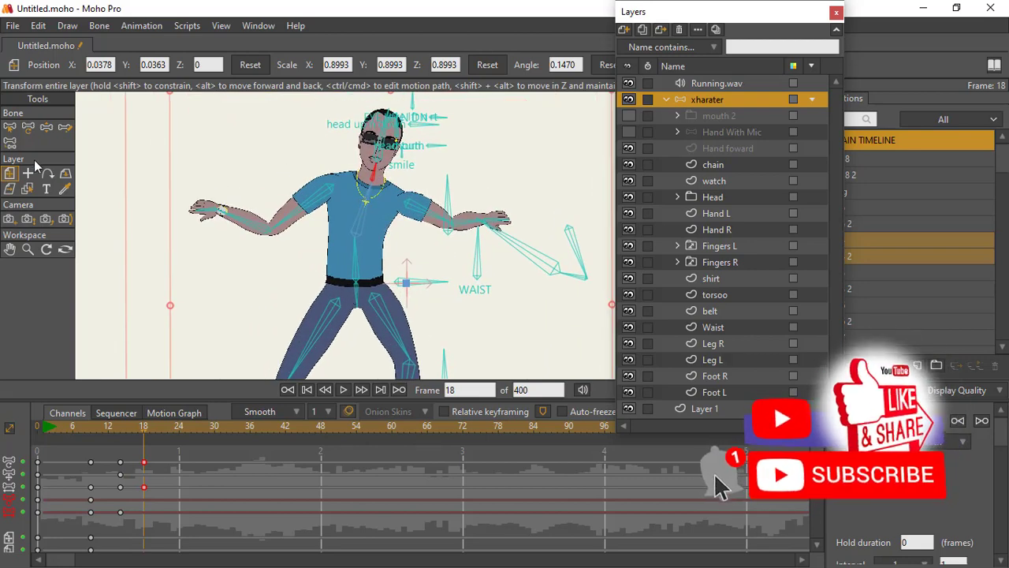
key(z)
drag(363, 215, 357, 210)
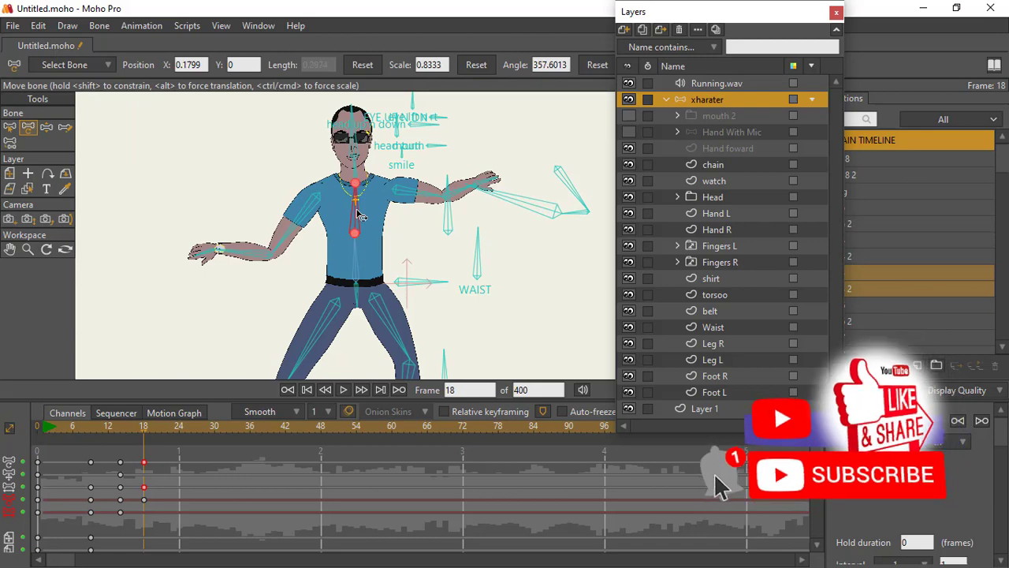
click(475, 246)
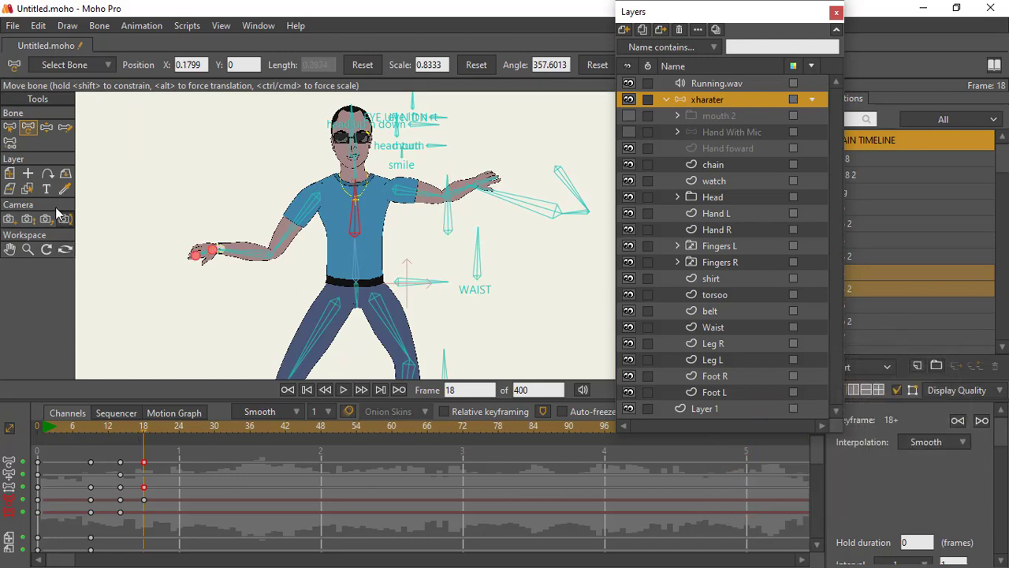
Swing the unlabelled upright control bone near the right-hand elbow sideways at frames 18 and 14 with Manipulate Bones
click(47, 127)
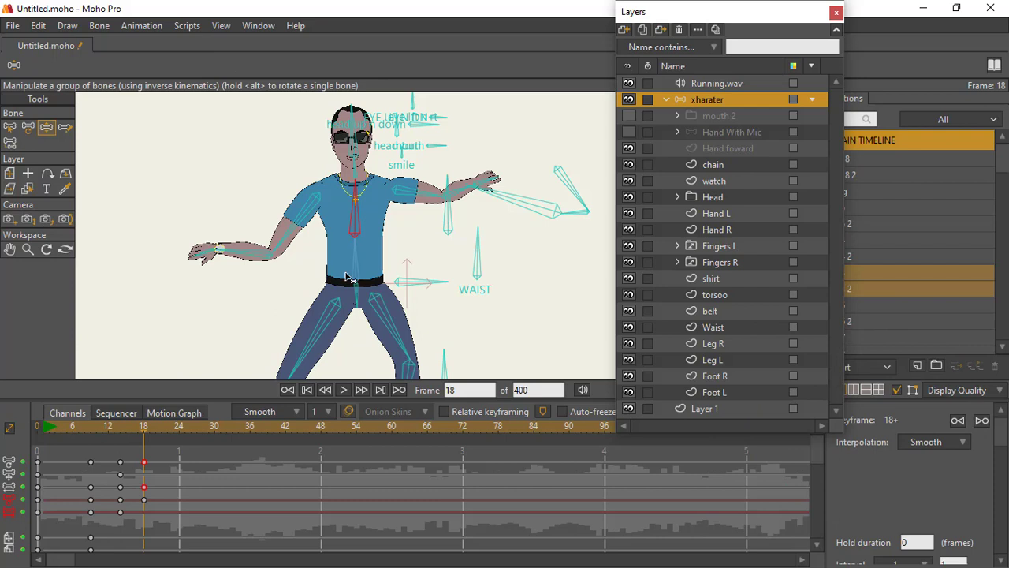
click(448, 212)
drag(447, 212, 432, 235)
click(123, 429)
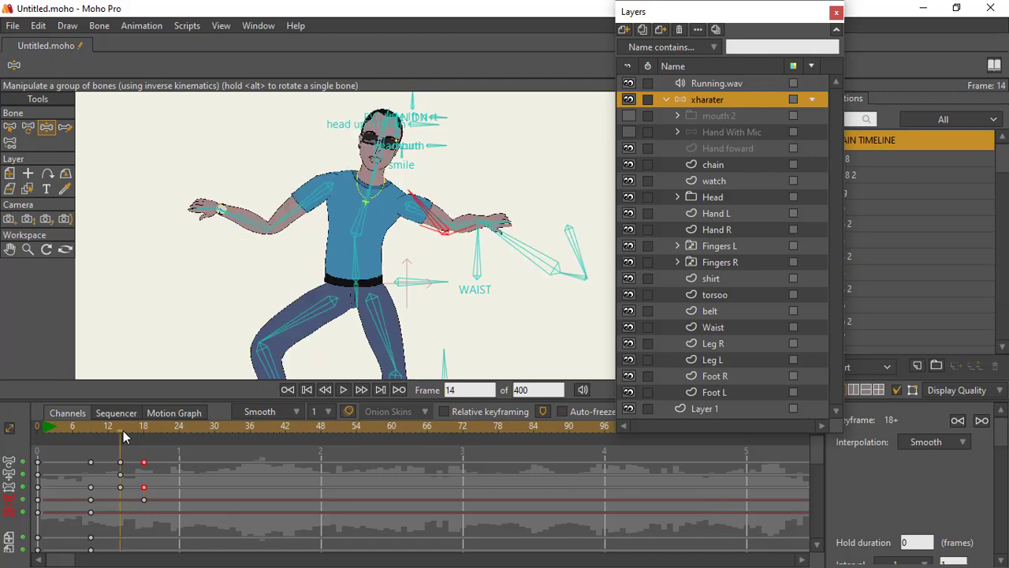
drag(426, 209, 522, 234)
scroll(415, 270, down, 2)
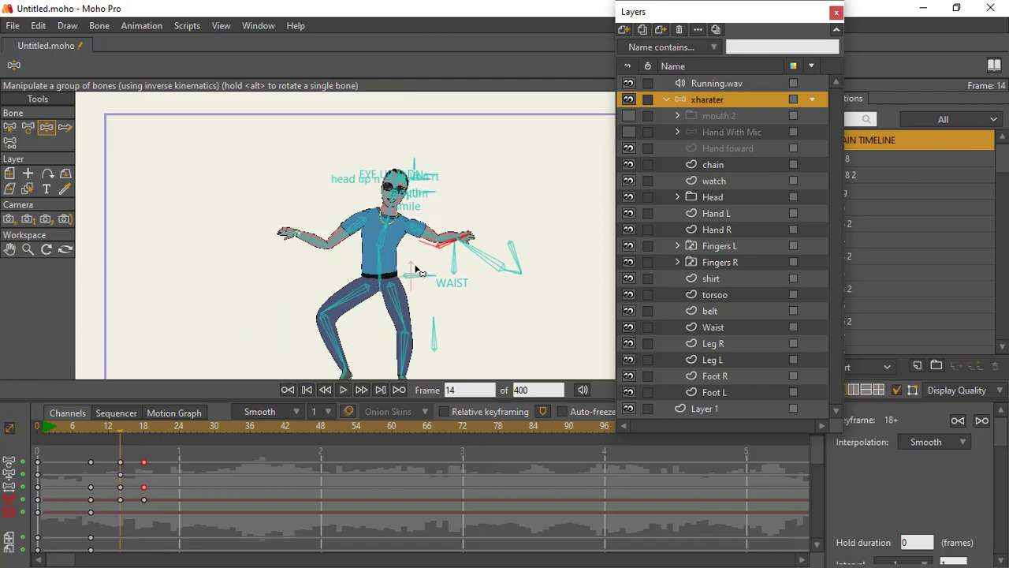
Stand the control bone below the right-hand elbow nearly upright at frame 18, at angle 85.2898
click(142, 425)
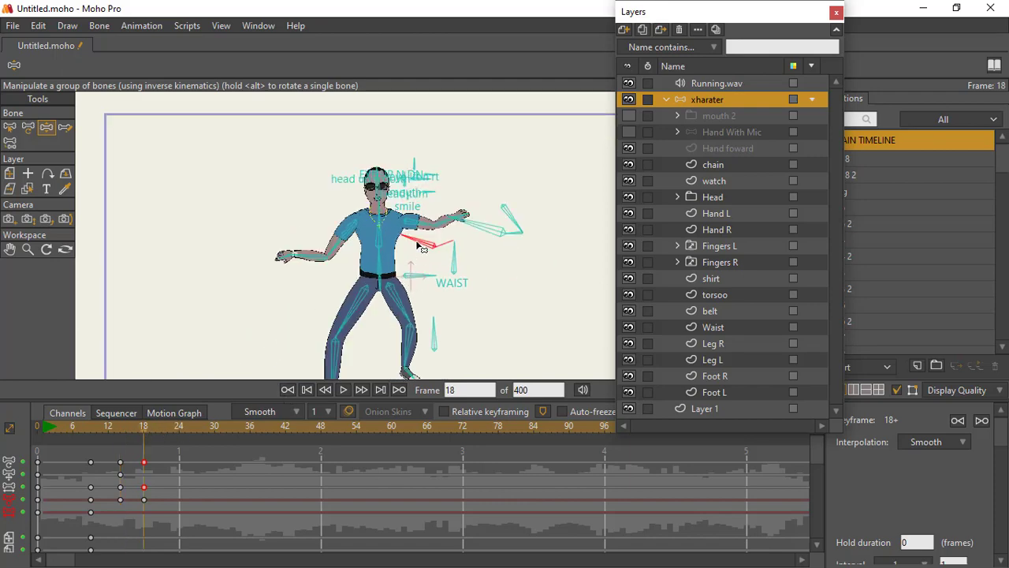
drag(422, 247, 442, 230)
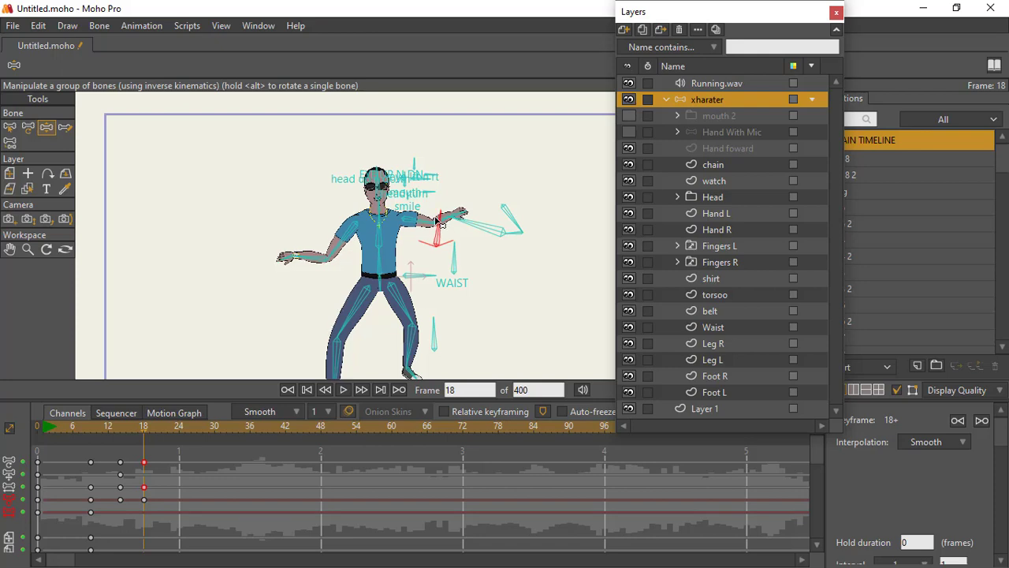
scroll(397, 263, up, 2)
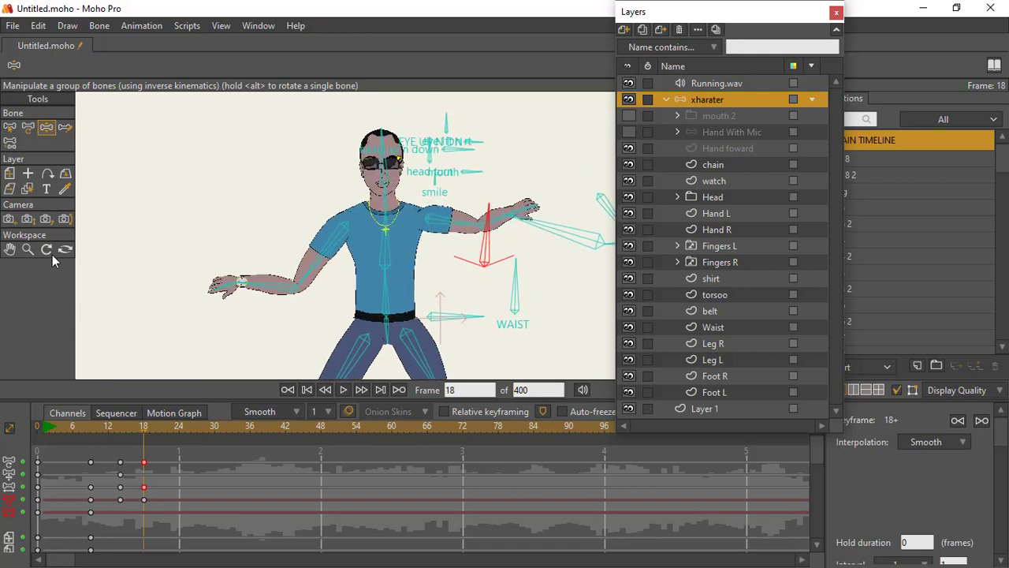
Stretch the upper torso bone slightly upward at frame 18 with Transform Bone
click(30, 129)
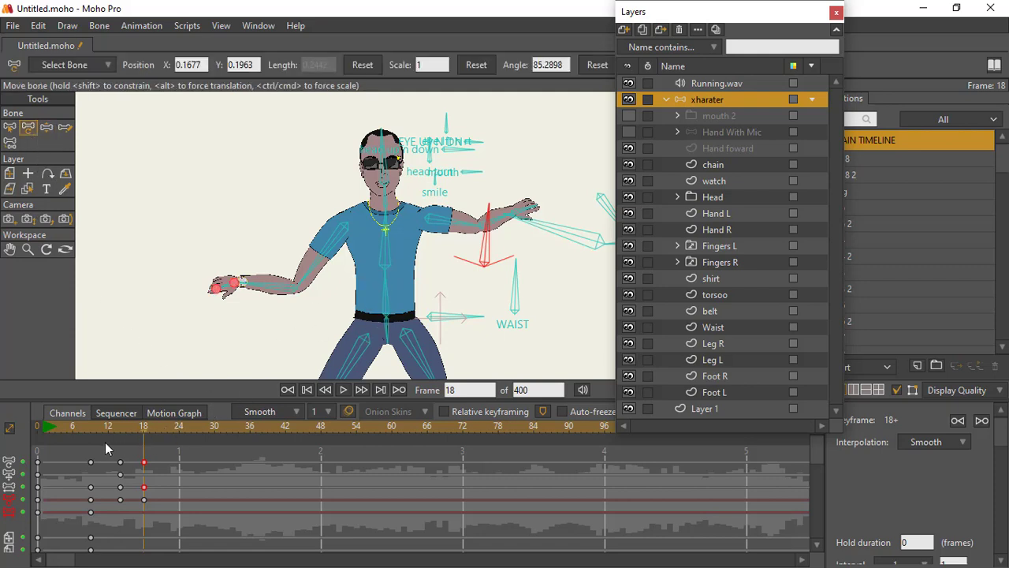
click(388, 214)
drag(389, 214, 392, 212)
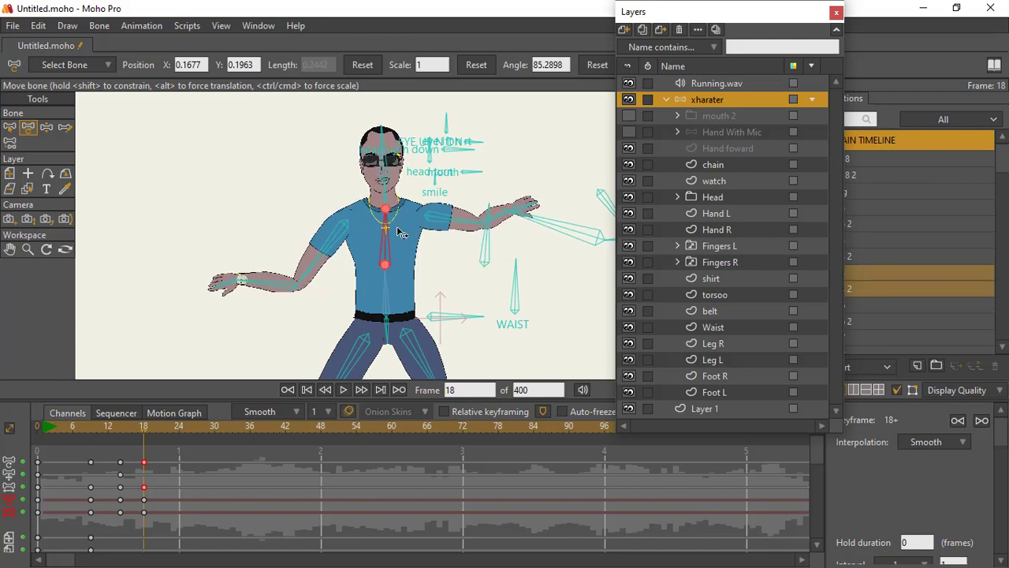
Lengthen the right-hand upper arm slightly at frame 18, and scale the left-hand upper arm to 0.9587 and its forearm to 1.1622
click(454, 240)
drag(471, 227, 487, 230)
drag(301, 280, 285, 277)
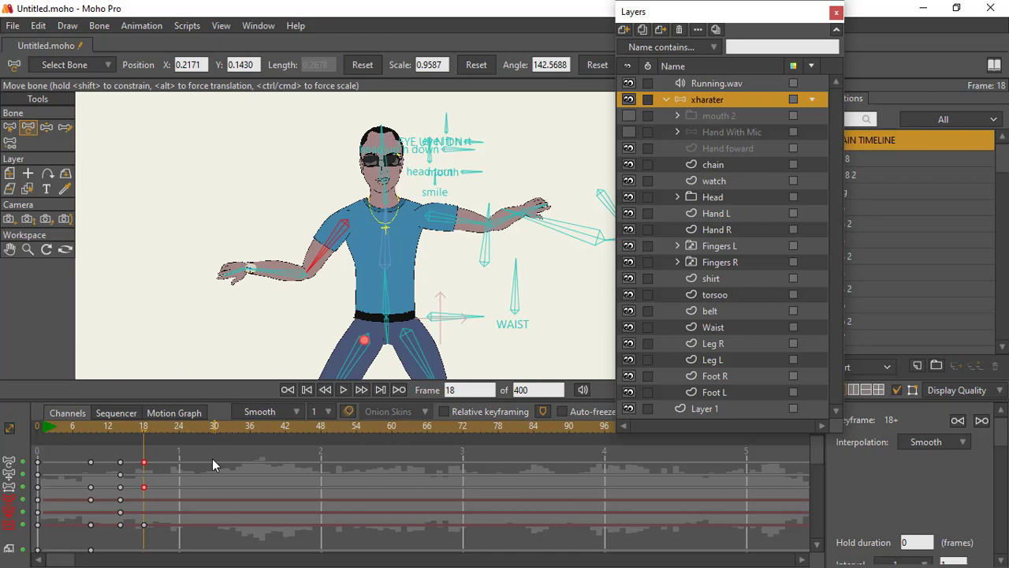
drag(251, 266, 227, 270)
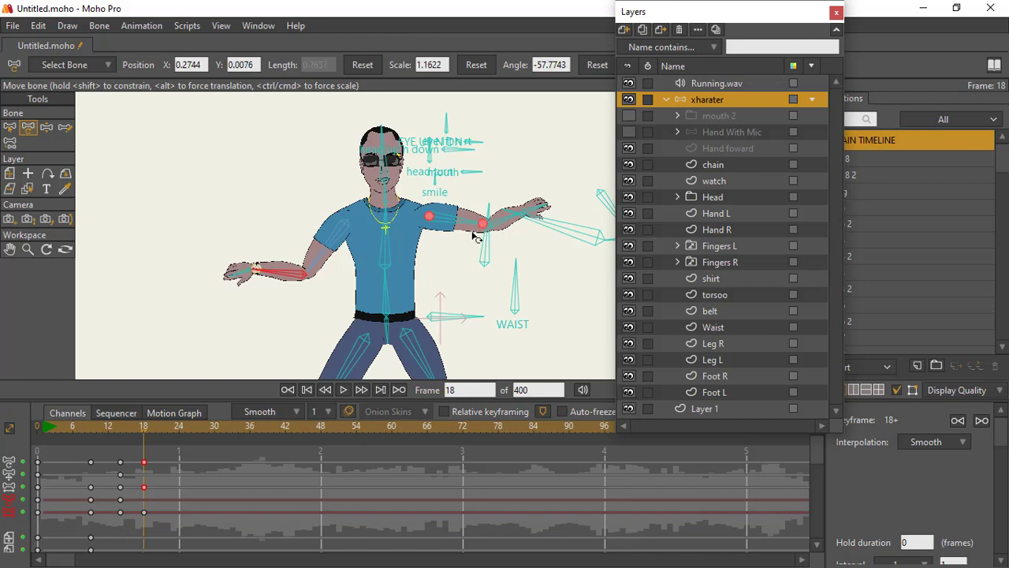
Rotate the long helper bone away from the right-hand wrist to angle 264.3065 at frame 18 with Manipulate Bones
scroll(509, 241, up, 3)
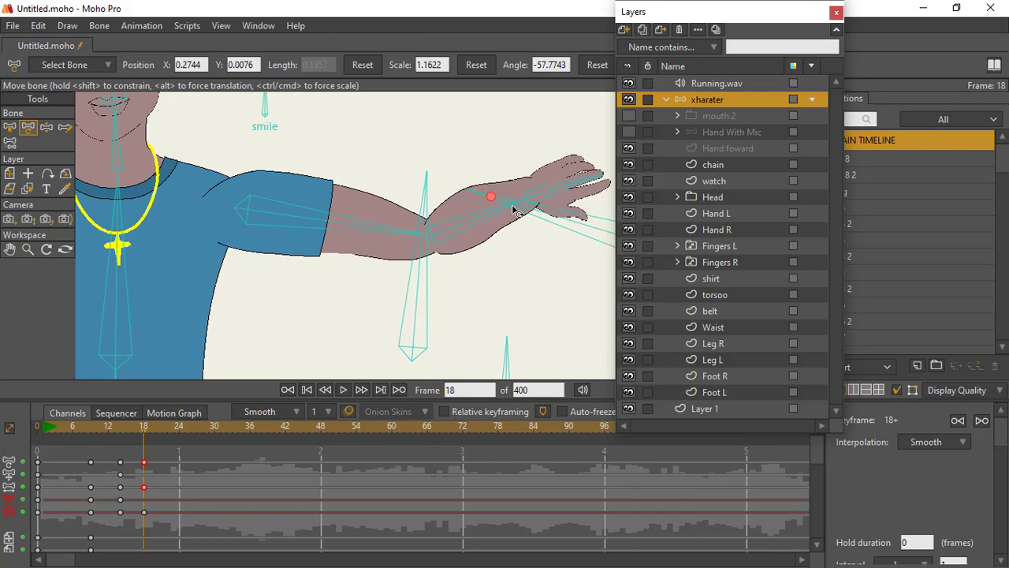
drag(500, 260, 344, 305)
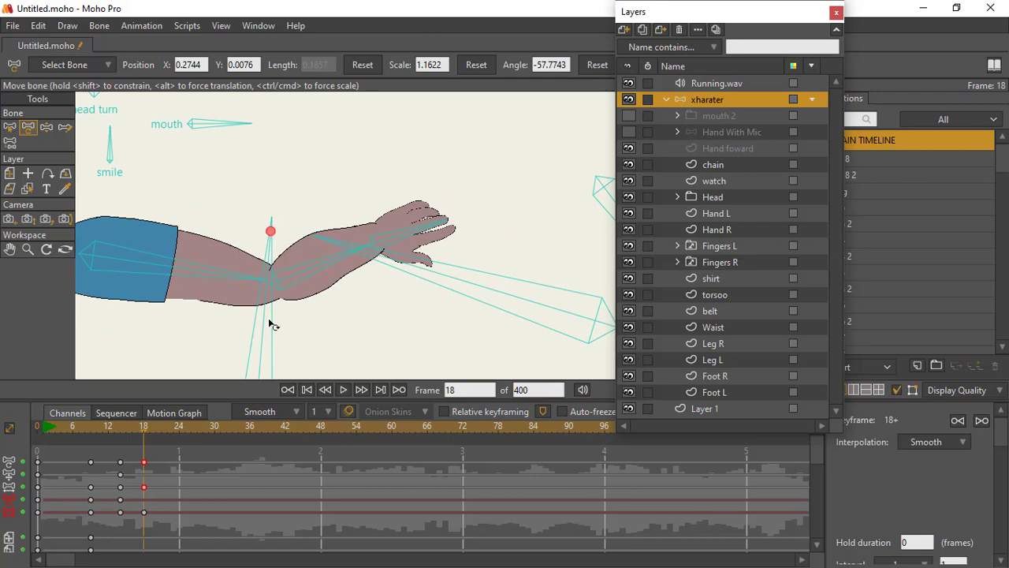
click(47, 128)
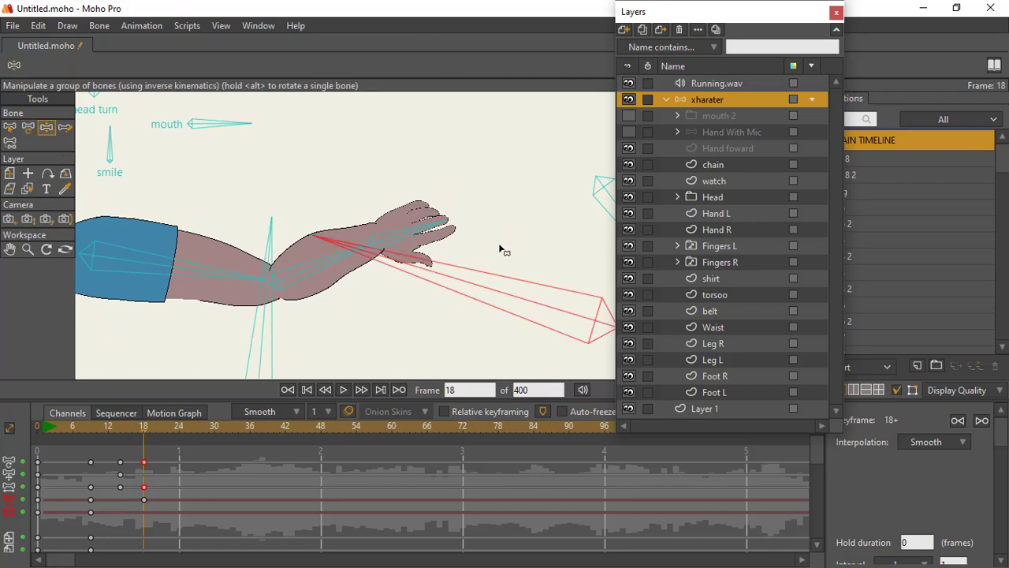
Using Transform Bone at frame 18, scale the right-hand forearm to 1.0750 at angle 390.0690, its upper arm to 0.9677 and its hand to 1.0513
click(28, 127)
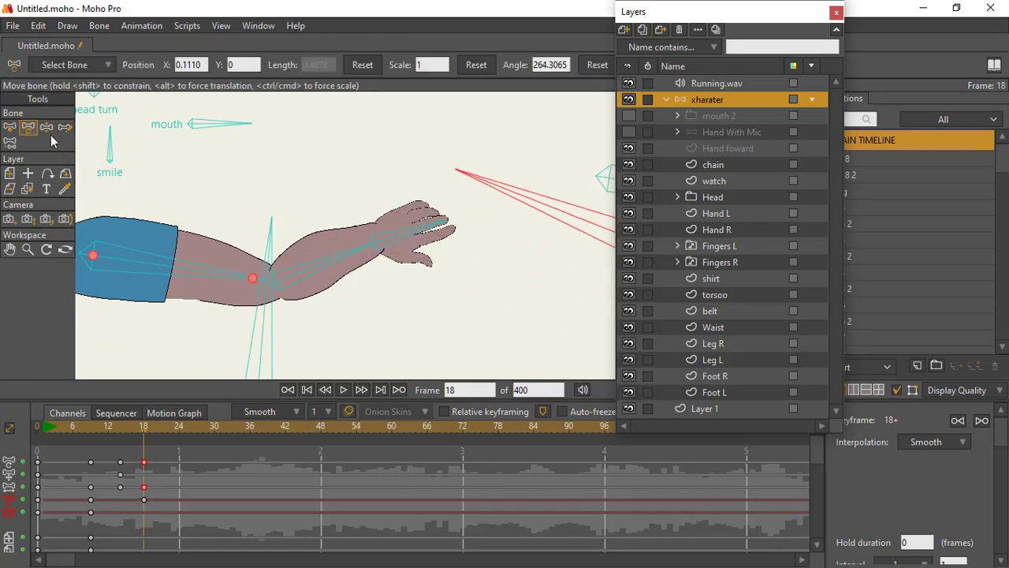
drag(363, 255, 387, 252)
click(261, 284)
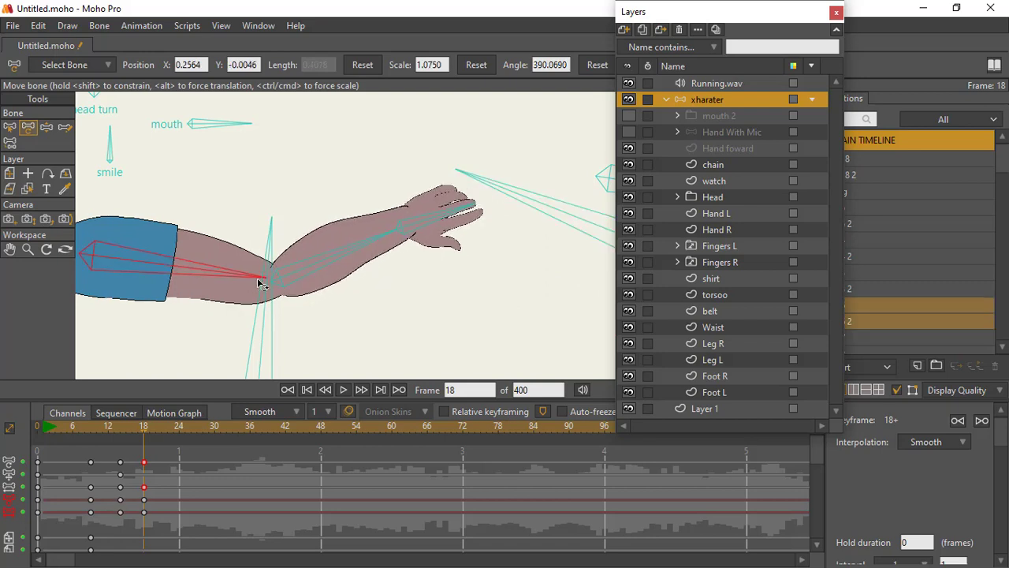
scroll(260, 284, down, 5)
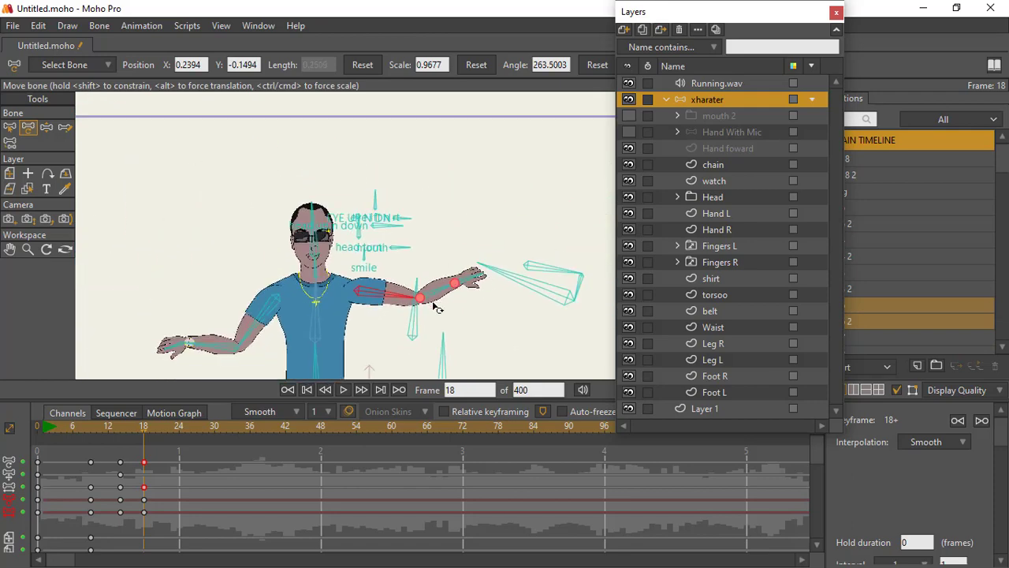
scroll(457, 263, up, 5)
scroll(462, 258, down, 2)
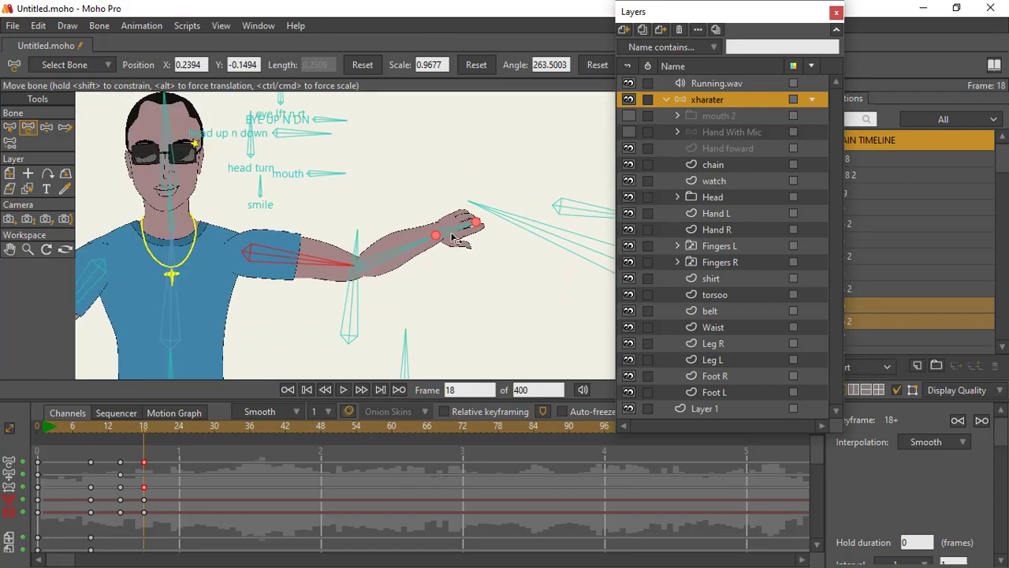
click(477, 225)
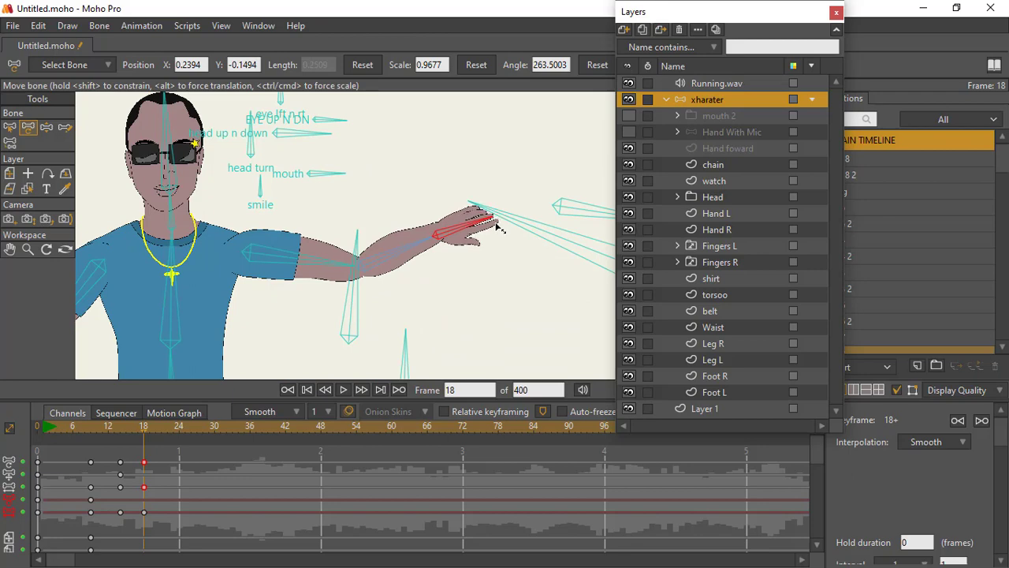
Raise the left-hand upper arm out to the side at frame 18 and swing its forearm down to angle 53.3526
scroll(327, 328, down, 4)
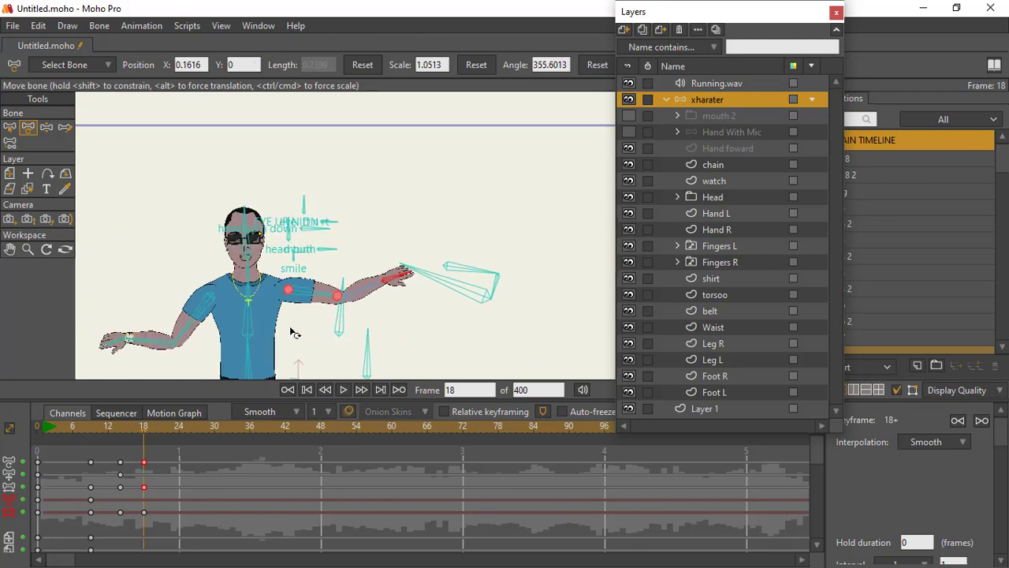
drag(291, 332, 425, 267)
scroll(355, 280, up, 2)
scroll(346, 296, down, 4)
scroll(439, 268, up, 2)
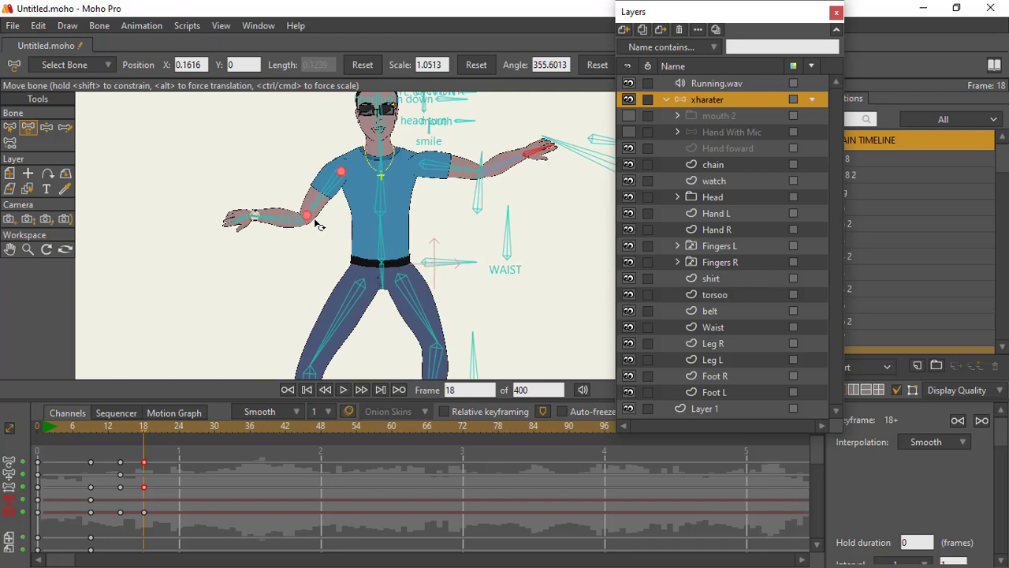
drag(285, 225, 314, 275)
drag(330, 205, 175, 387)
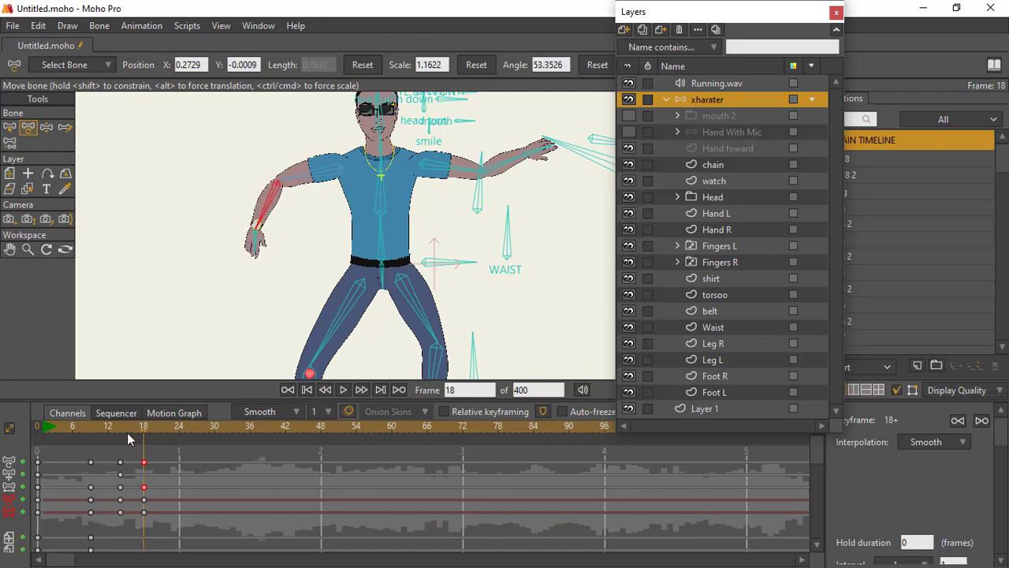
At frame 20, swing the right-hand forearm down to angle 319.2841 with scale 0.9513, and scale its hand to 0.9918
drag(127, 433, 155, 423)
drag(519, 163, 526, 206)
click(468, 177)
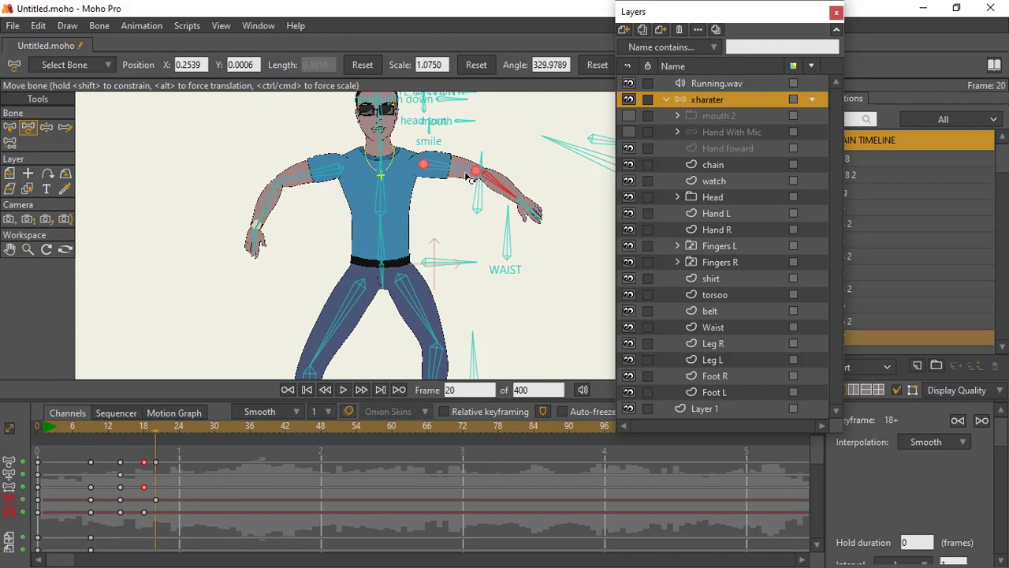
drag(509, 189, 545, 250)
scroll(508, 196, up, 3)
click(541, 247)
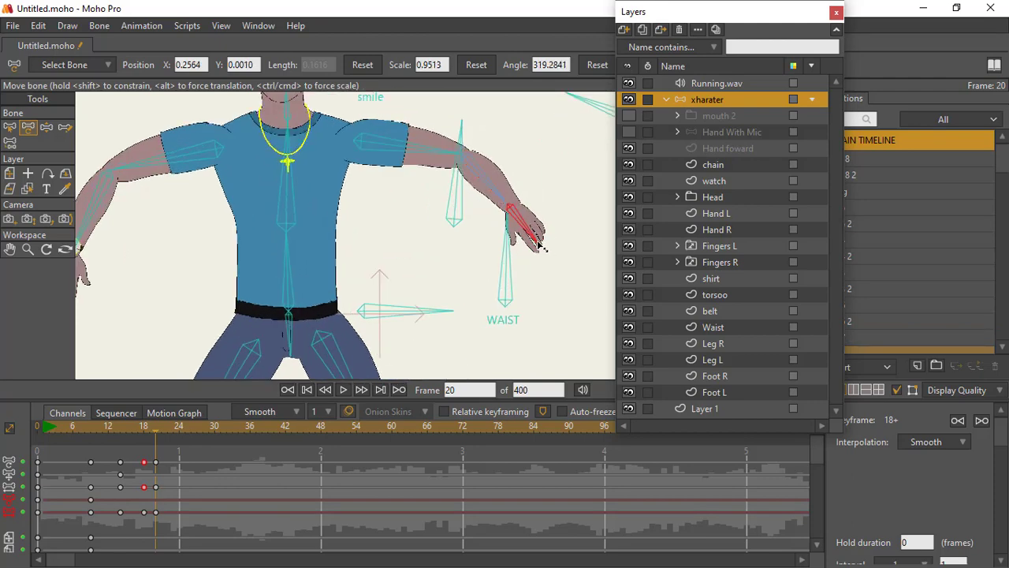
Move the frame 20 bone keyframes back to frame 18
scroll(444, 224, down, 2)
drag(446, 228, 545, 209)
scroll(496, 239, down, 2)
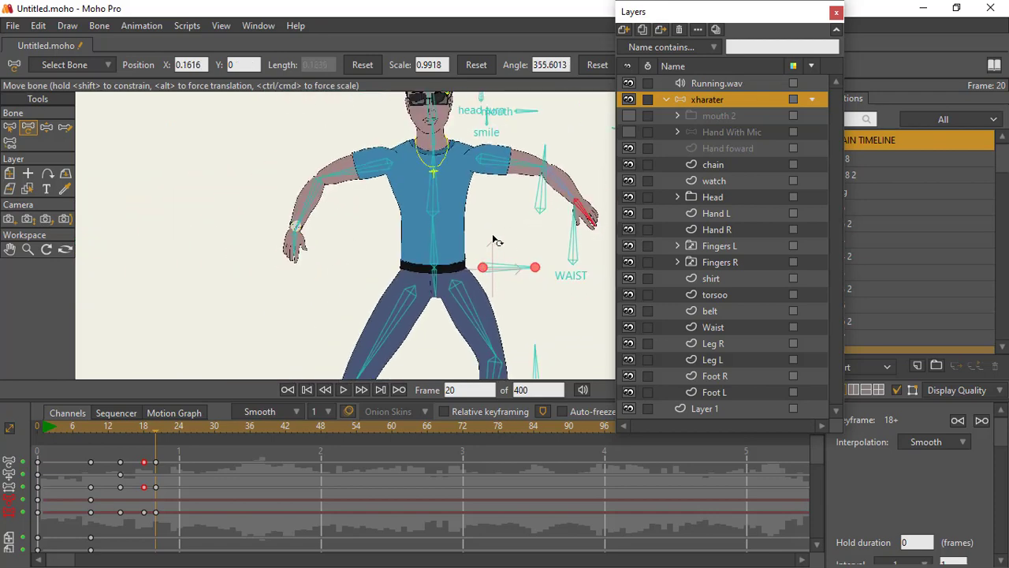
scroll(496, 239, down, 2)
drag(496, 248, 447, 252)
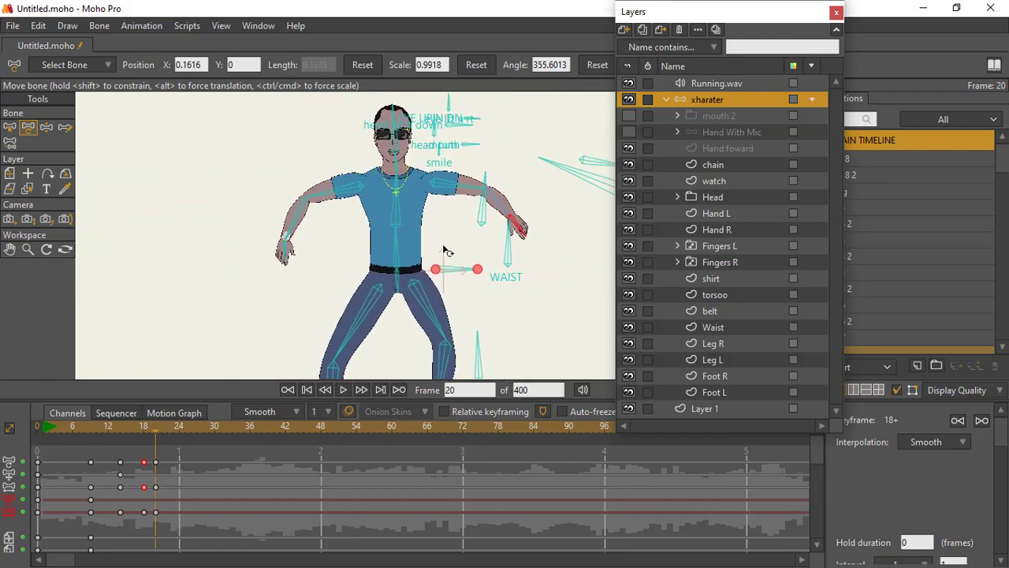
click(359, 329)
mouse_move(153, 452)
mouse_down()
mouse_move(157, 498)
mouse_move(144, 463)
mouse_up()
click(146, 431)
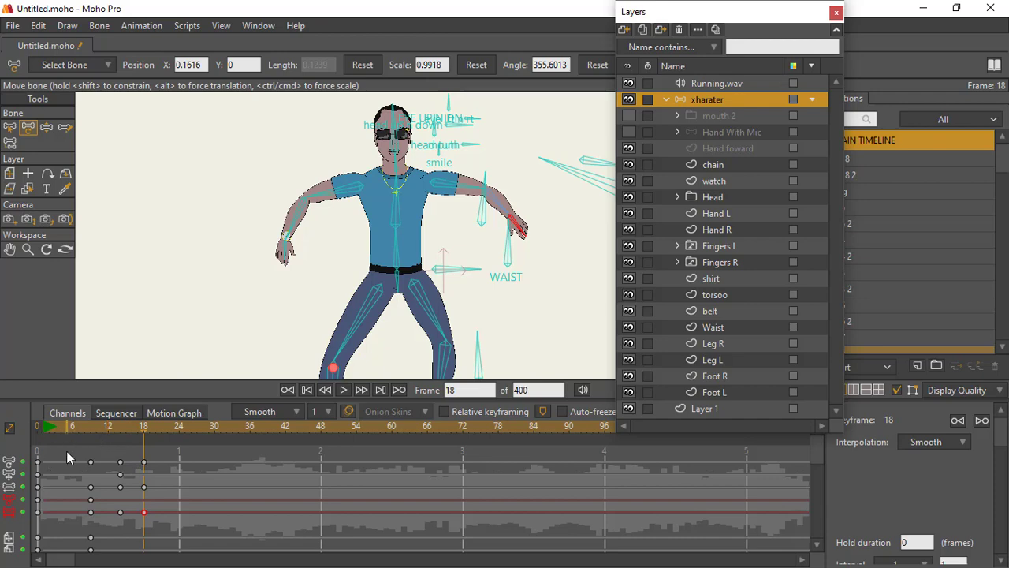
click(44, 428)
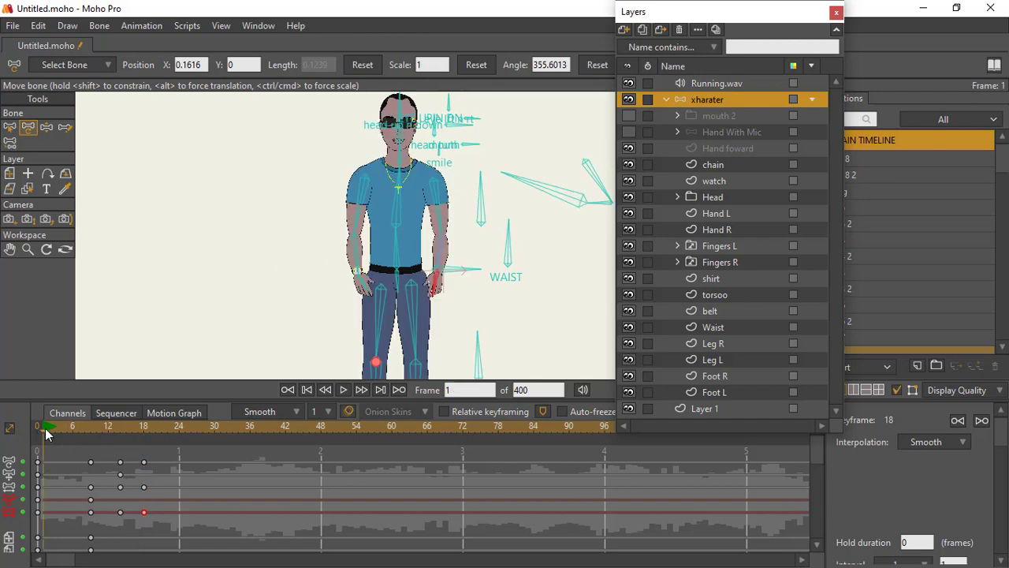
click(114, 427)
click(46, 427)
drag(46, 427, 88, 444)
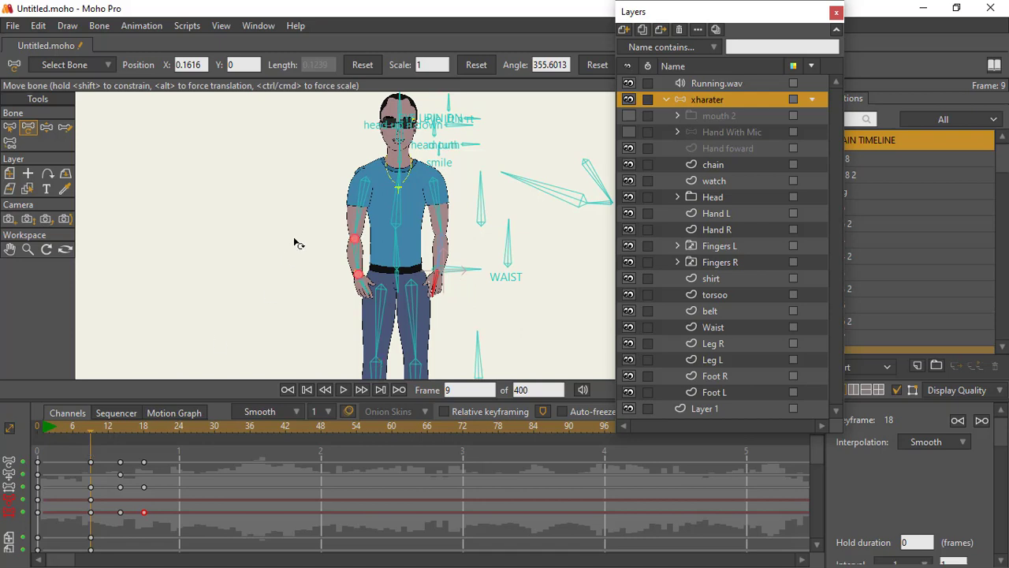
click(381, 190)
drag(75, 435, 103, 565)
click(47, 430)
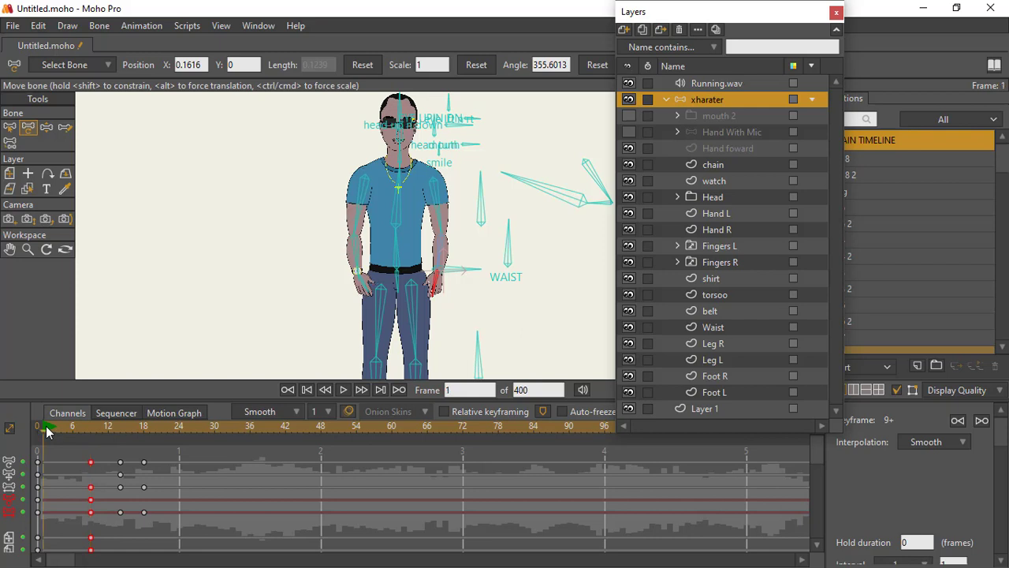
key(ctrl+v)
drag(49, 435, 83, 446)
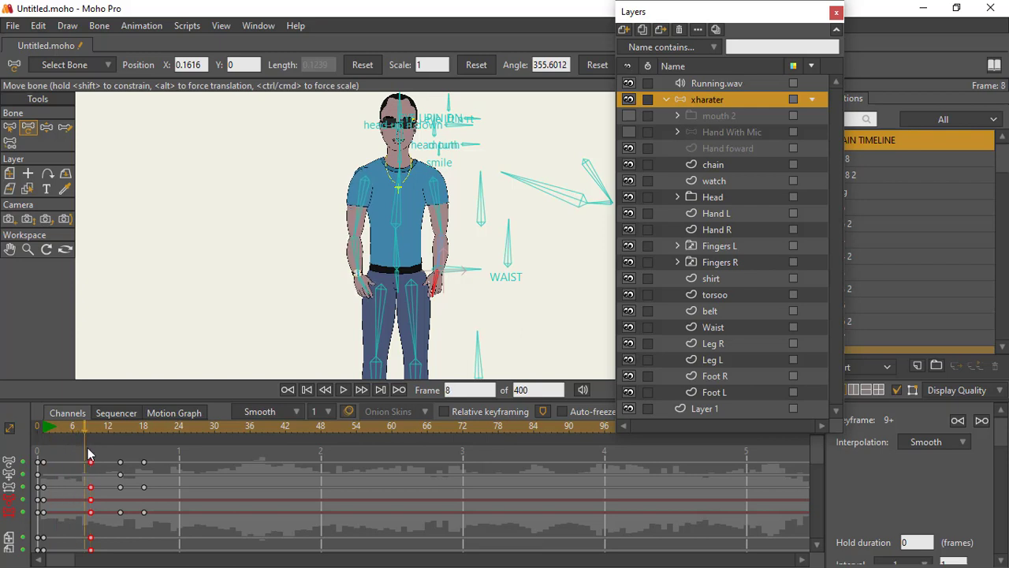
key(ctrl+z)
Copy the bone keyframes at frame 0 and paste them at frames 1 and 8
click(39, 426)
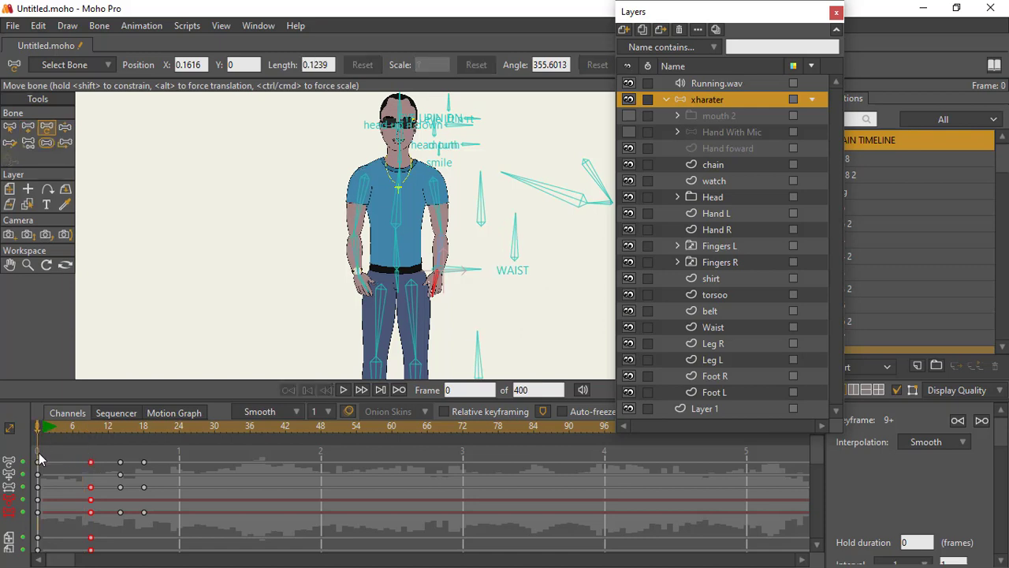
drag(35, 454, 61, 530)
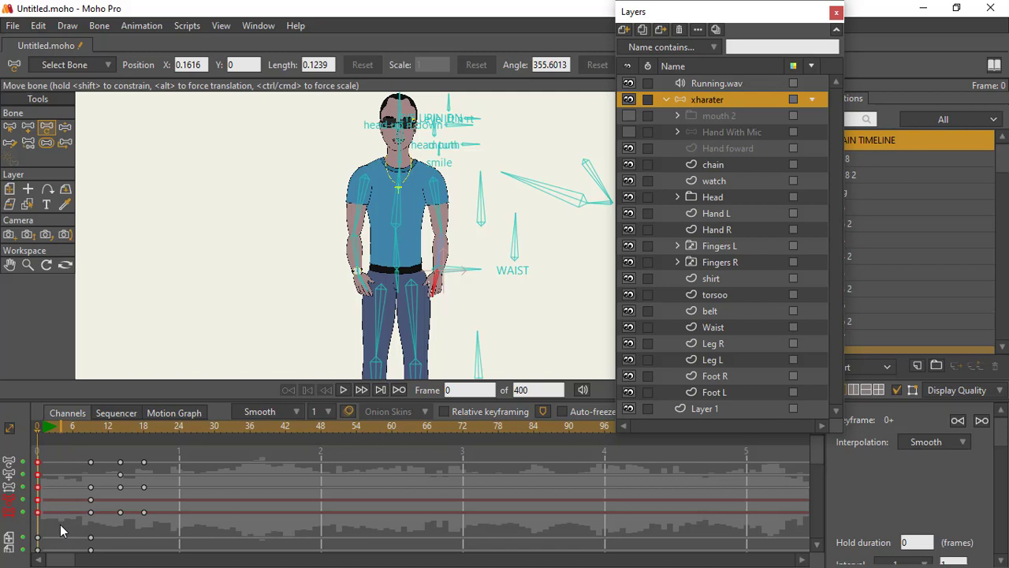
click(48, 432)
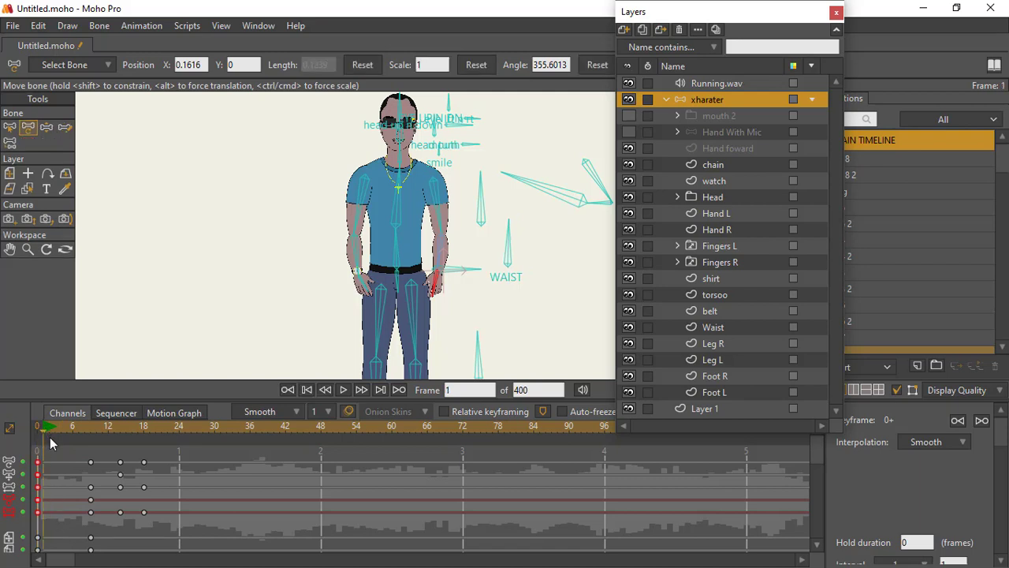
key(ctrl+v)
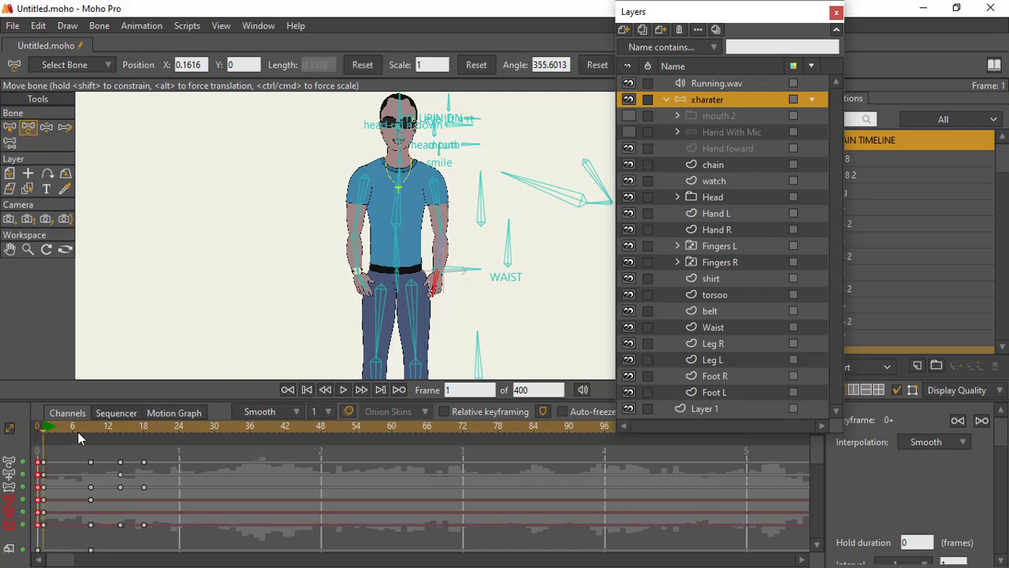
click(86, 432)
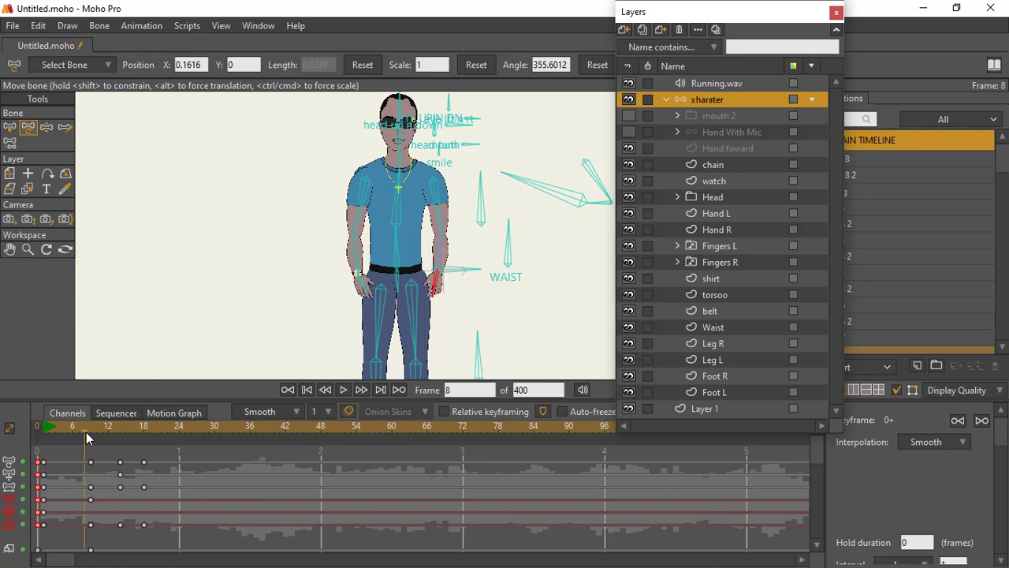
key(ctrl+v)
Scrub and play the animation from the start to examine the transition from the standing pose into the frame 18 pose
click(48, 430)
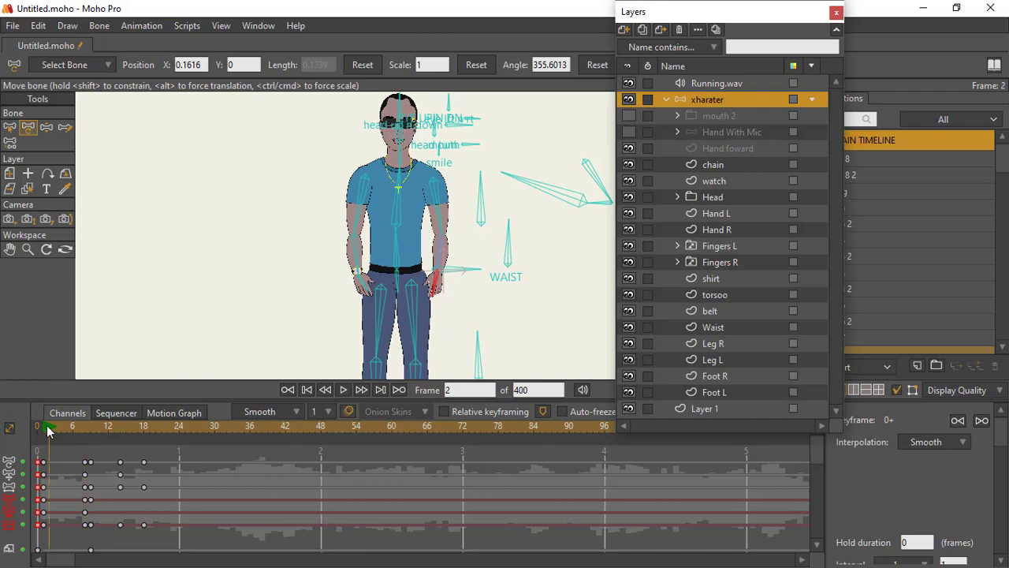
drag(82, 439, 176, 475)
scroll(228, 286, down, 2)
drag(276, 330, 254, 242)
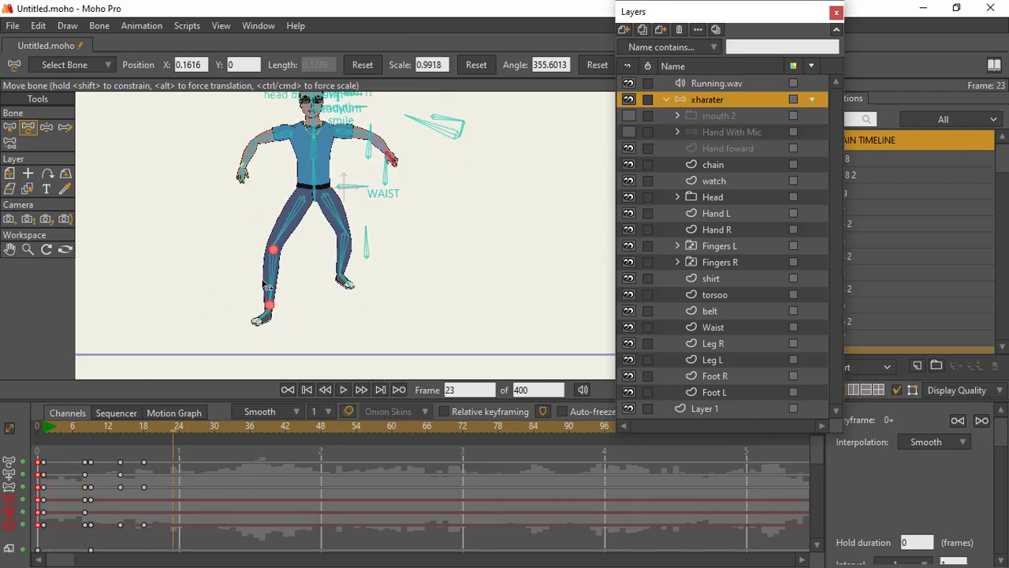
click(47, 427)
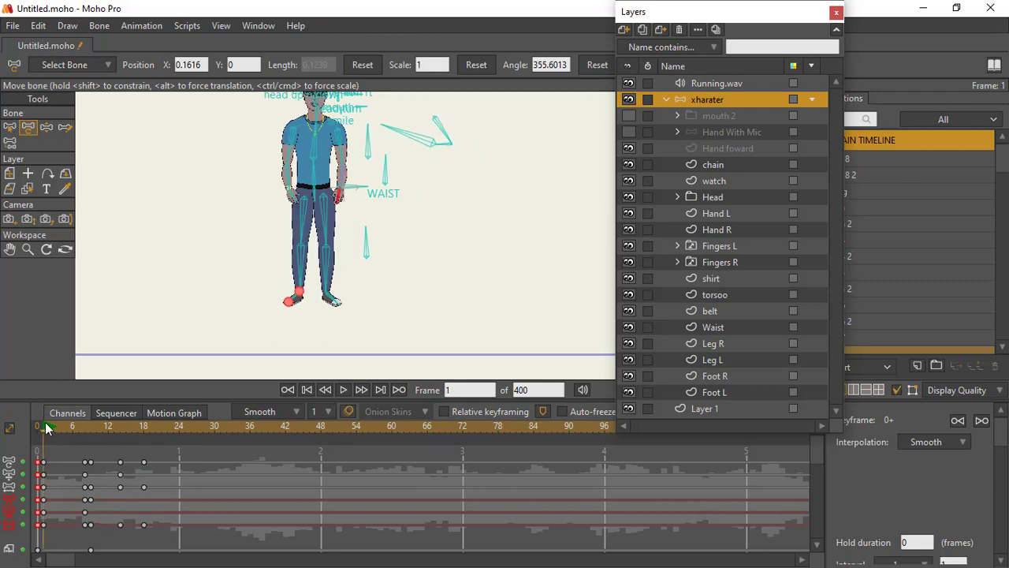
key(space)
key(space)
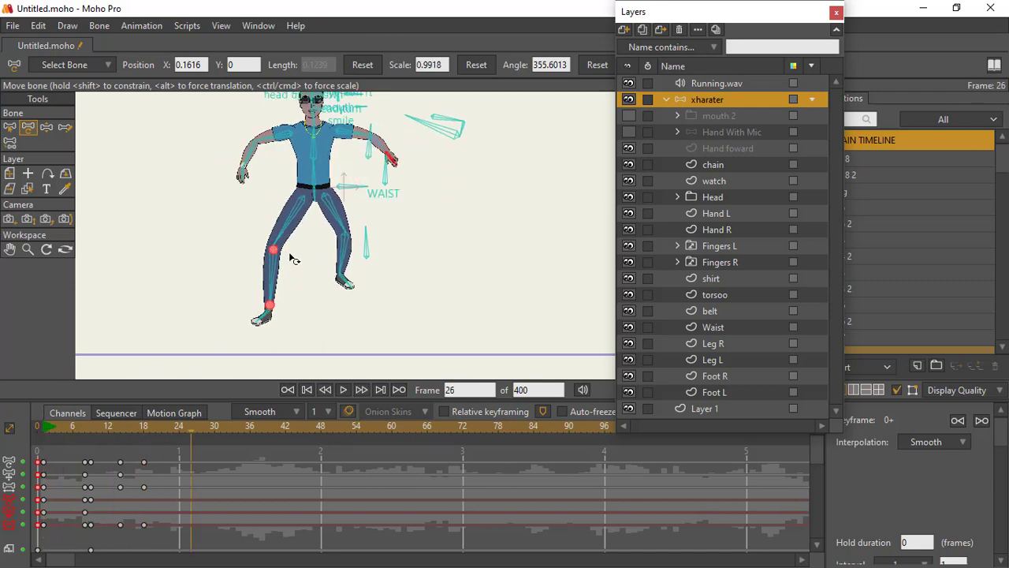
scroll(288, 331, down, 1)
click(48, 427)
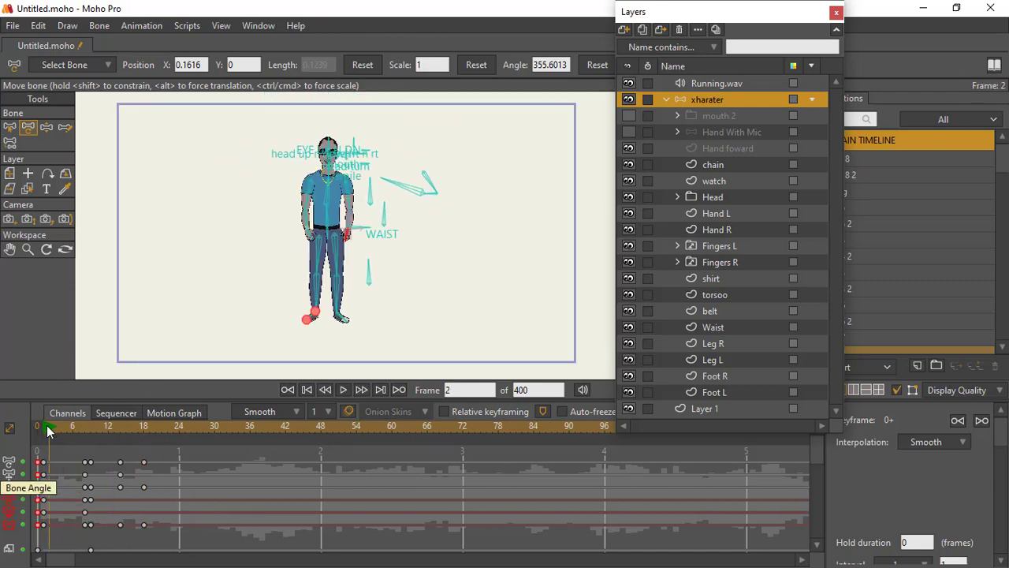
key(space)
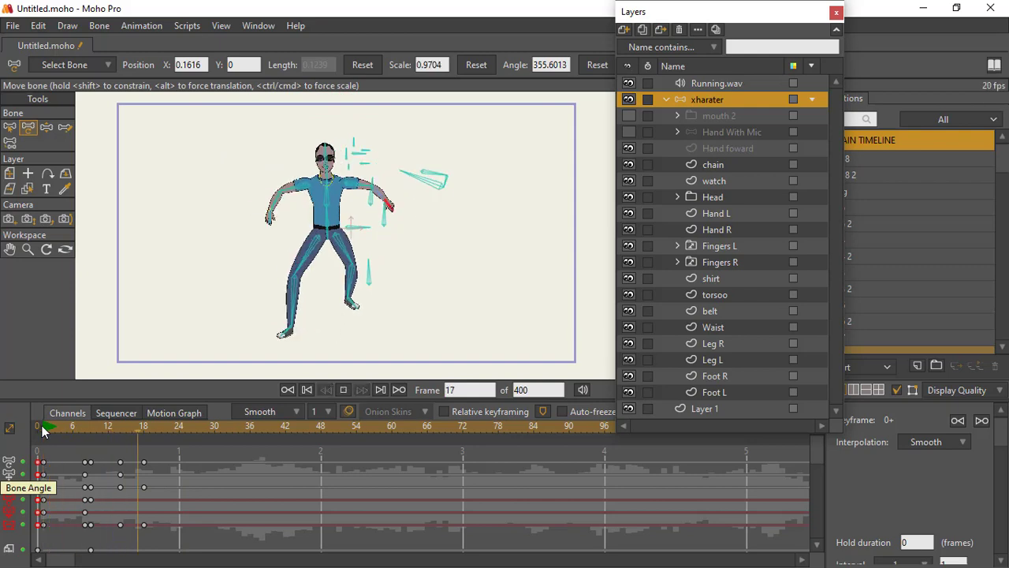
click(146, 437)
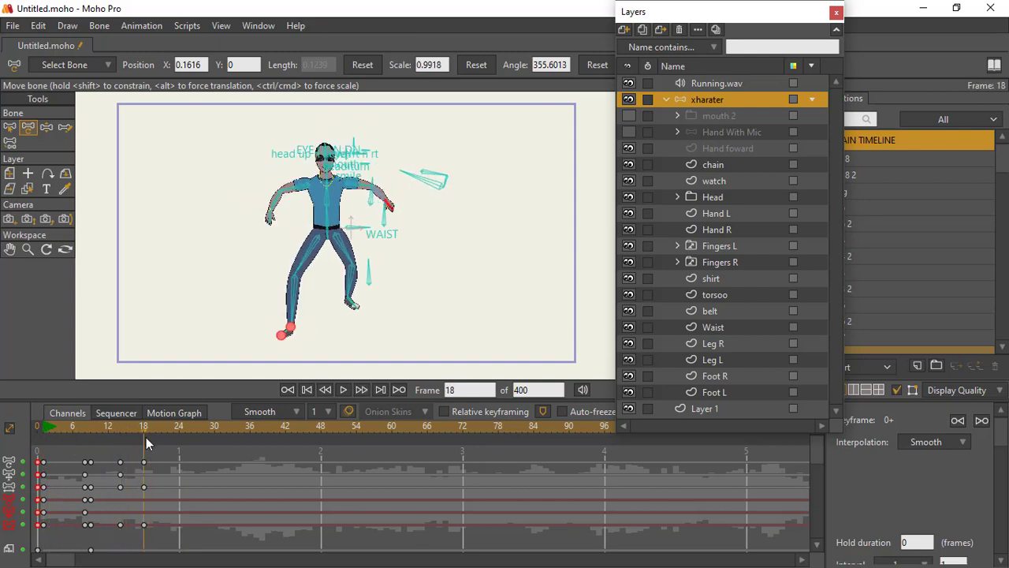
click(144, 428)
scroll(339, 216, up, 2)
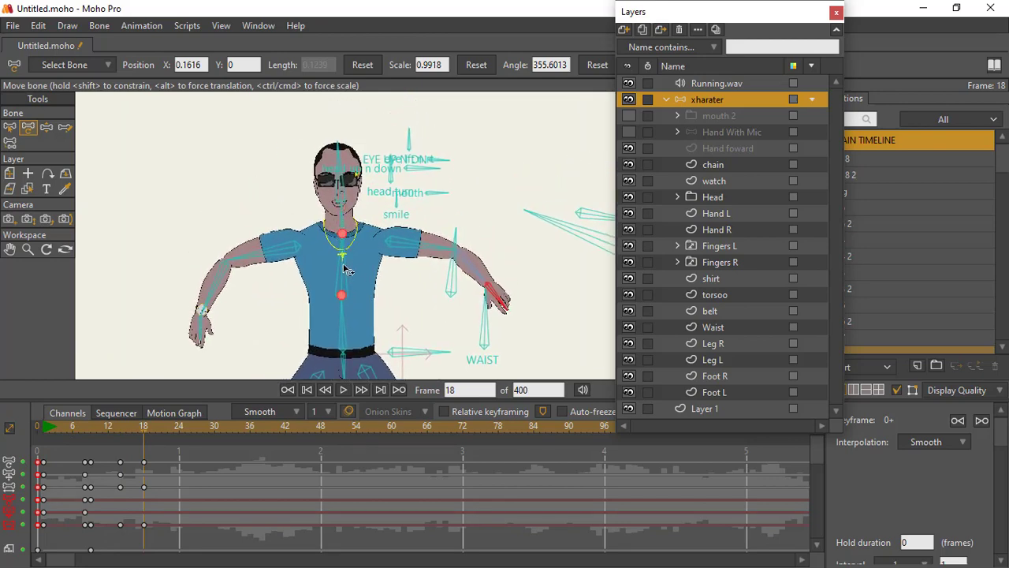
click(46, 127)
drag(347, 280, 335, 259)
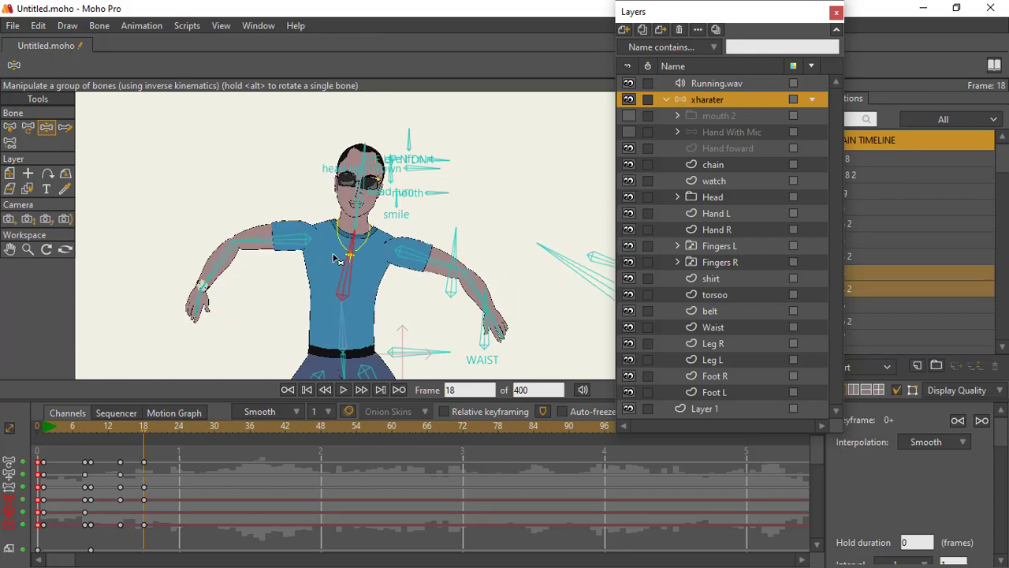
key(ctrl+z)
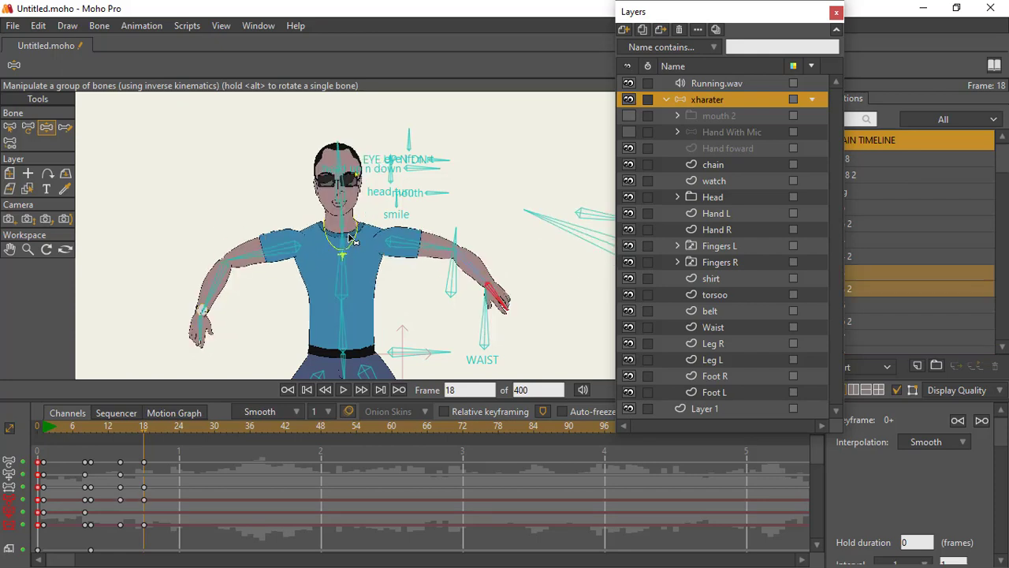
Stretch the upper torso bone upward to scale 1.05 at frame 18 with Transform Bone, and select the Head layer
click(27, 127)
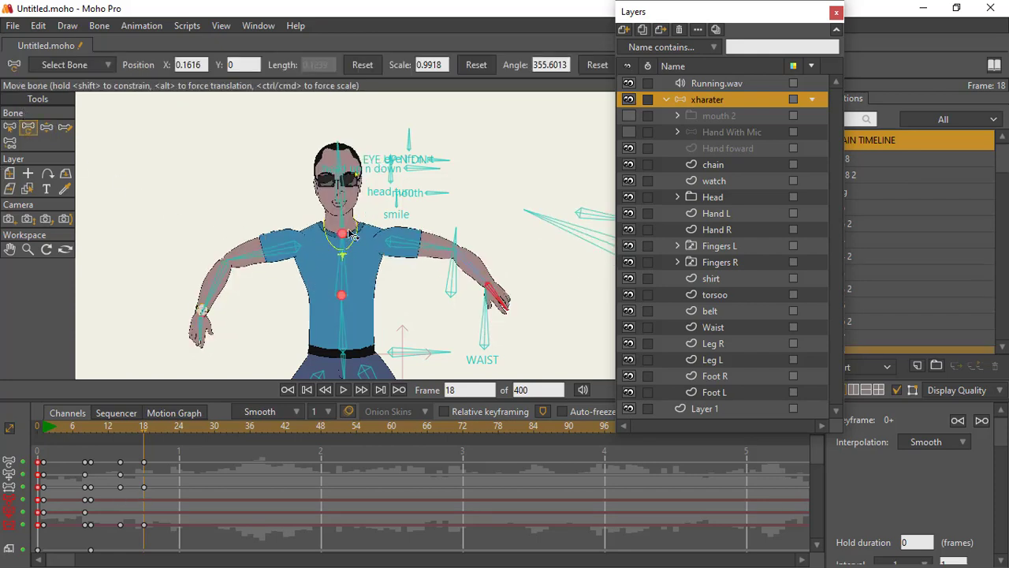
drag(344, 238, 360, 233)
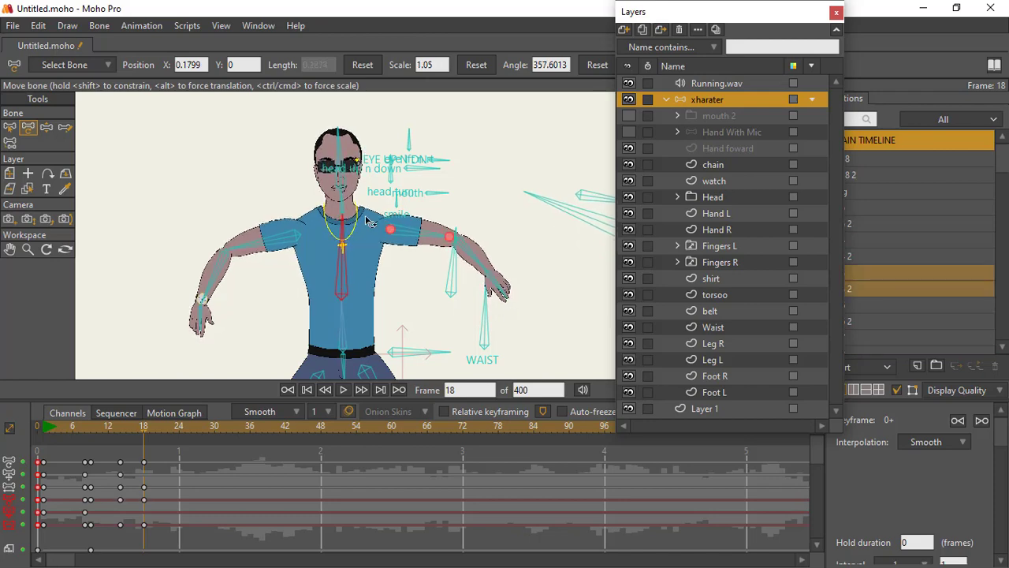
click(682, 197)
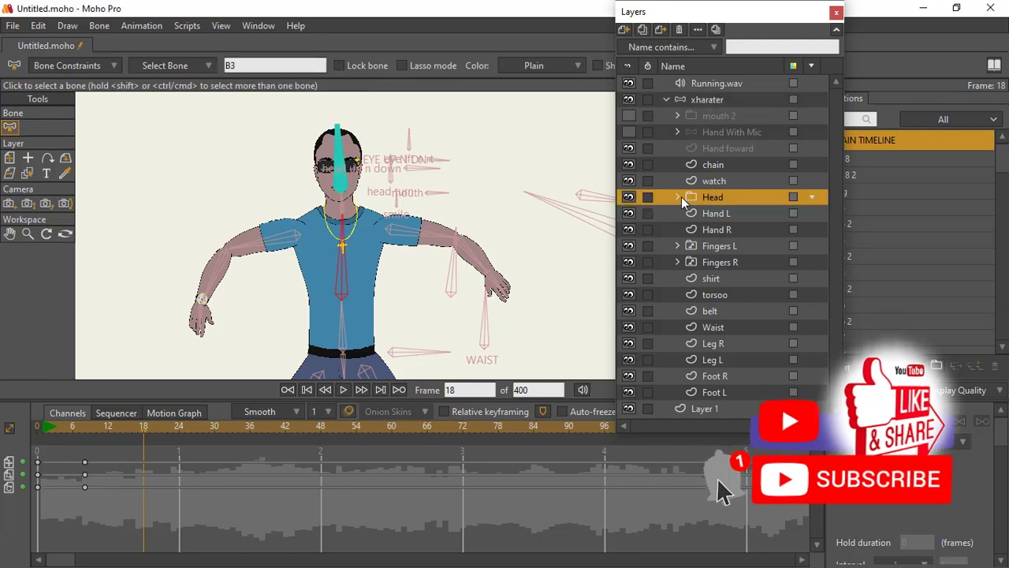
Add a keyframe at frame 15 to the Head layer and all of its sub-layers
click(679, 197)
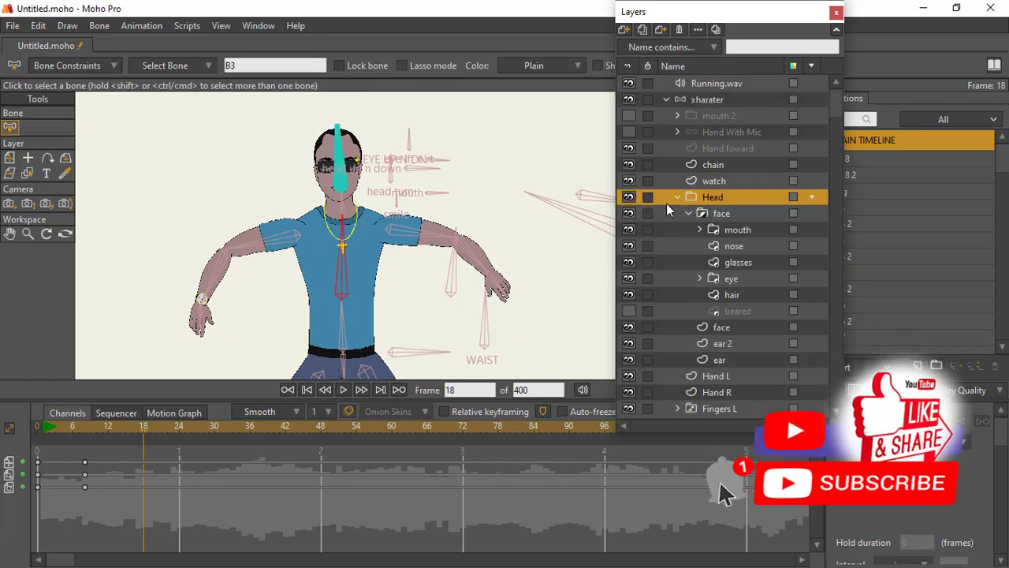
click(677, 197)
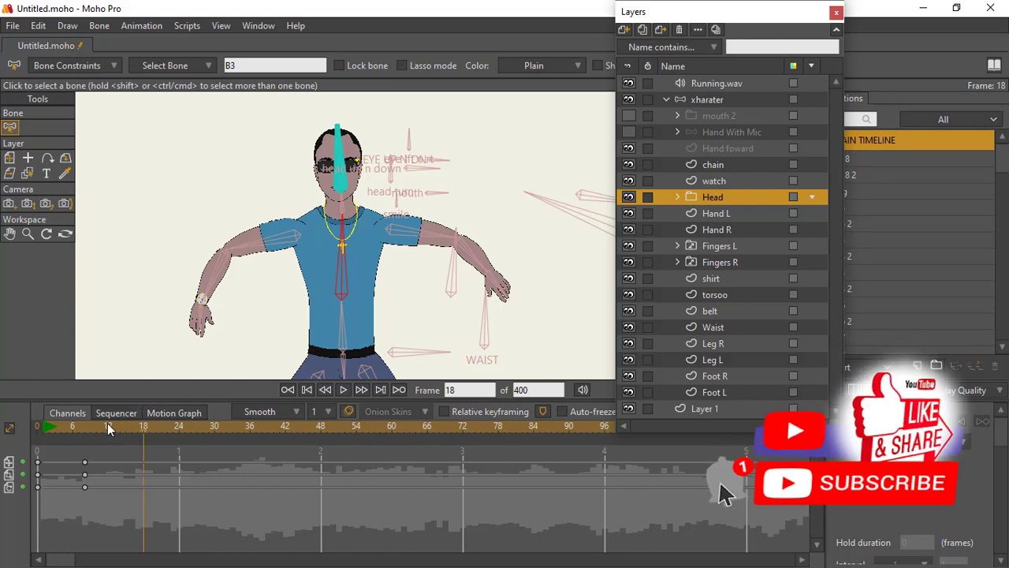
click(127, 426)
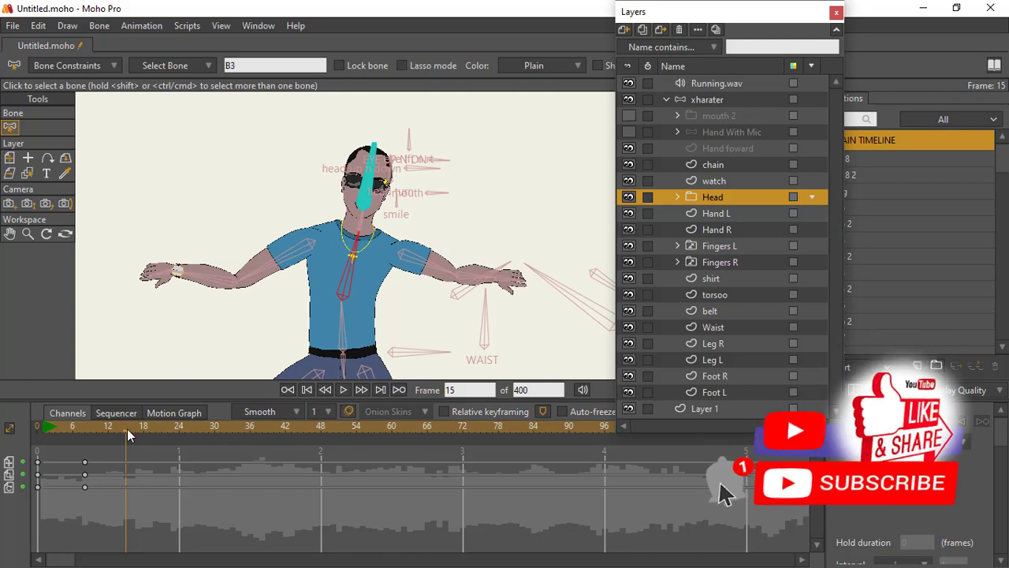
click(124, 31)
click(146, 170)
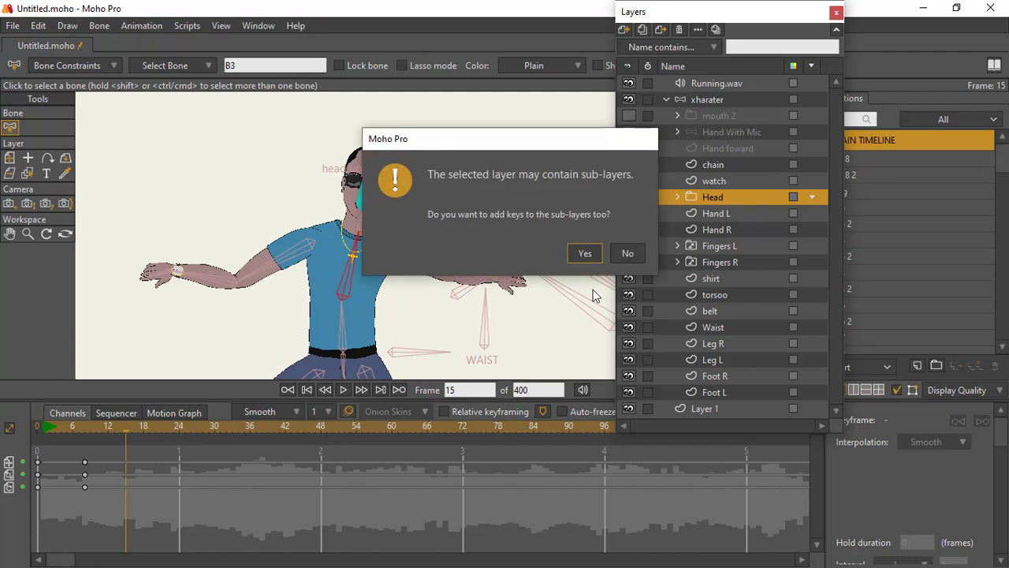
click(585, 254)
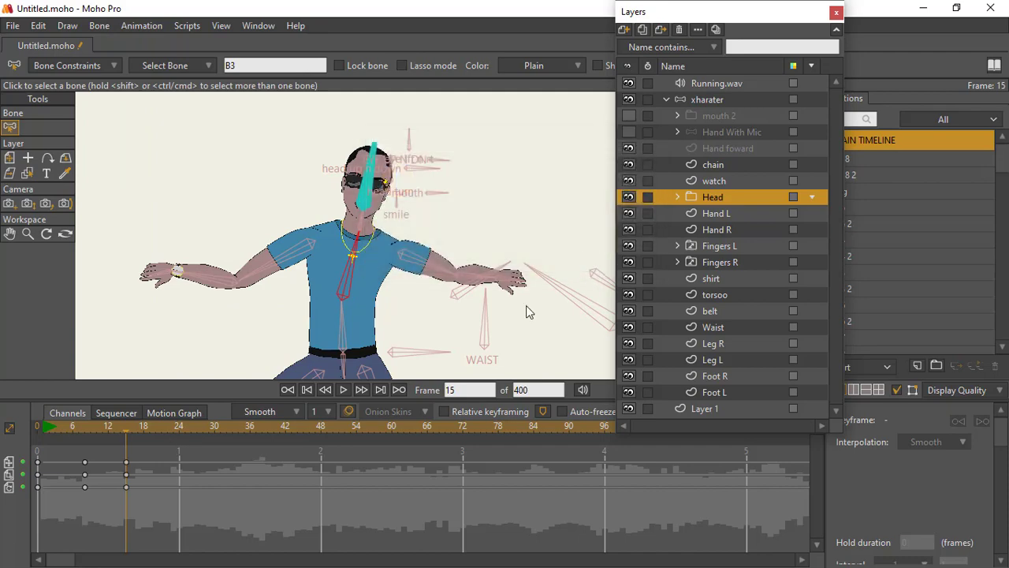
Enlarge the Head layer at frame 18 to a scale of about 0.27 on all axes with Transform Layer
click(142, 428)
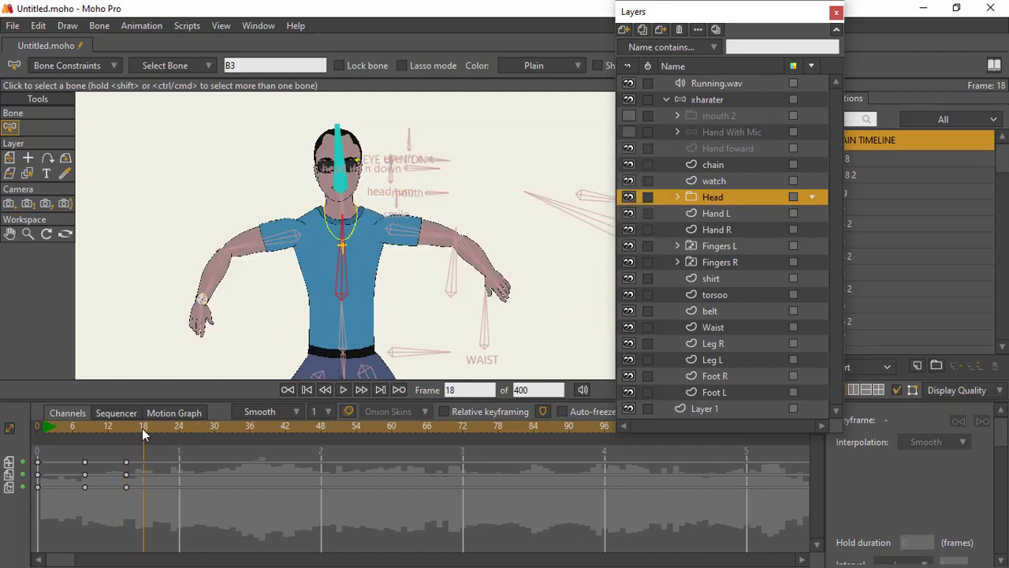
click(9, 158)
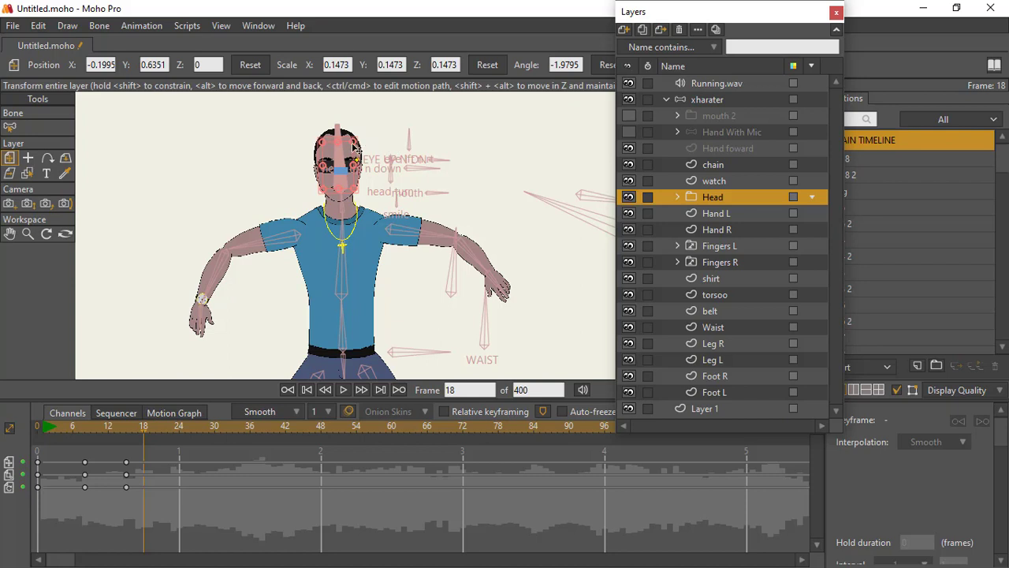
drag(354, 148, 383, 147)
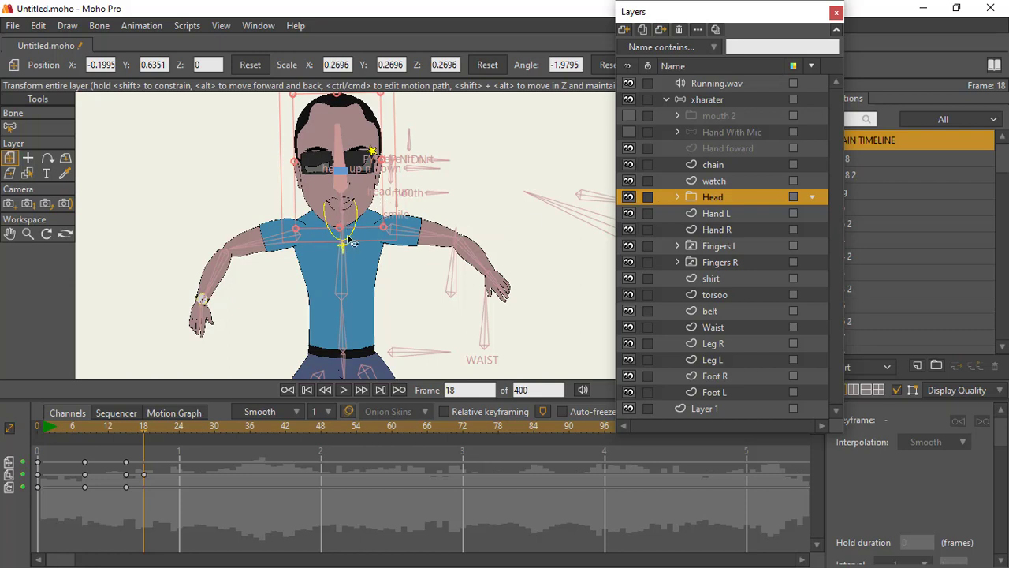
Move the chain layer beneath the Head layer so the enlarged face is drawn over the necklace
click(732, 168)
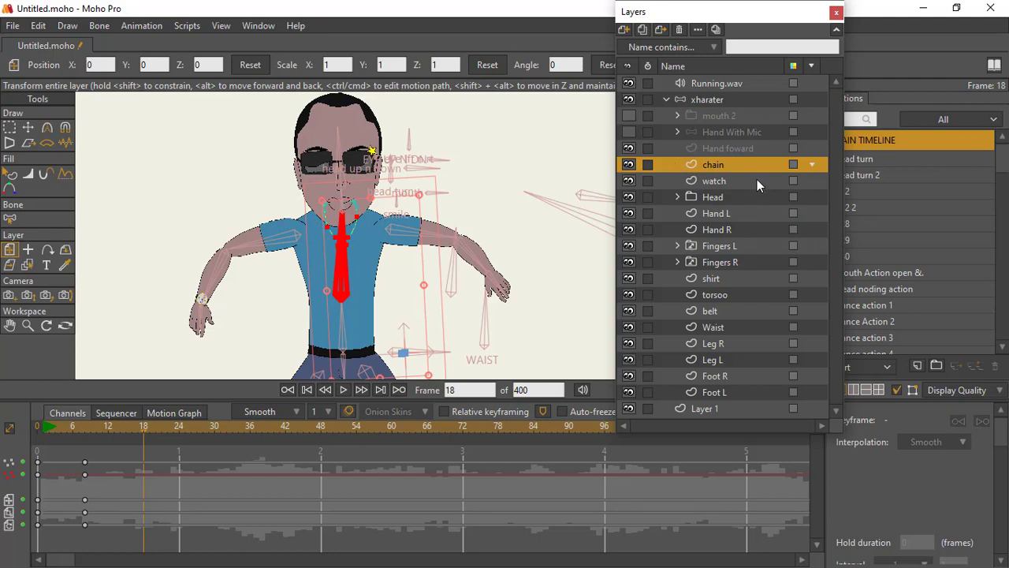
drag(744, 169, 750, 205)
scroll(365, 200, up, 3)
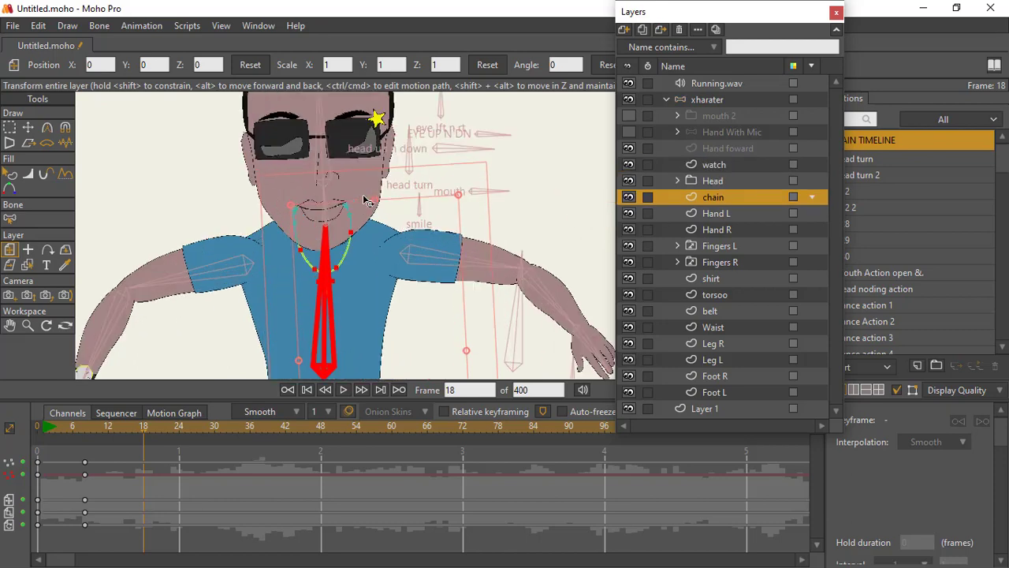
scroll(365, 199, up, 2)
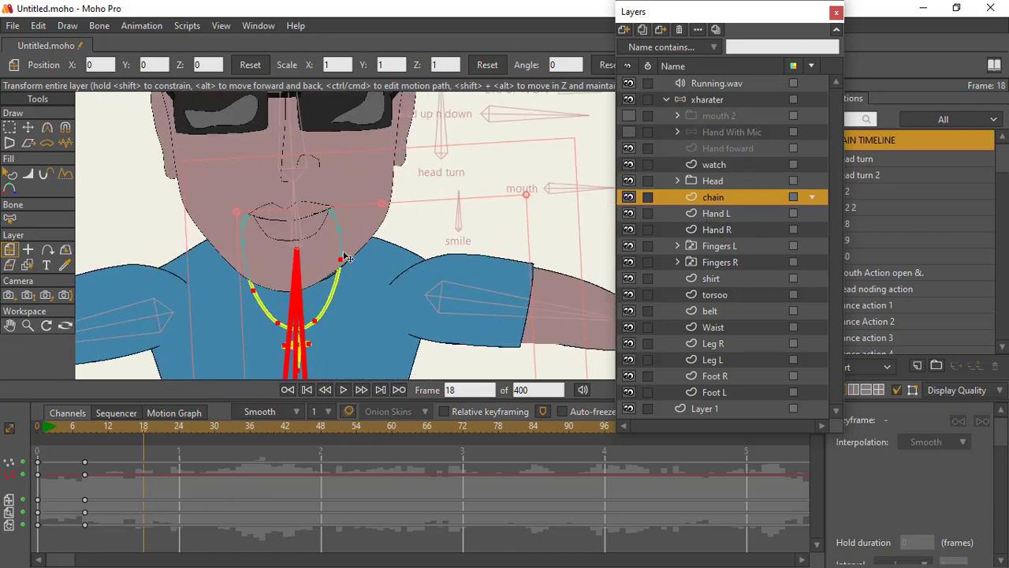
scroll(282, 307, down, 4)
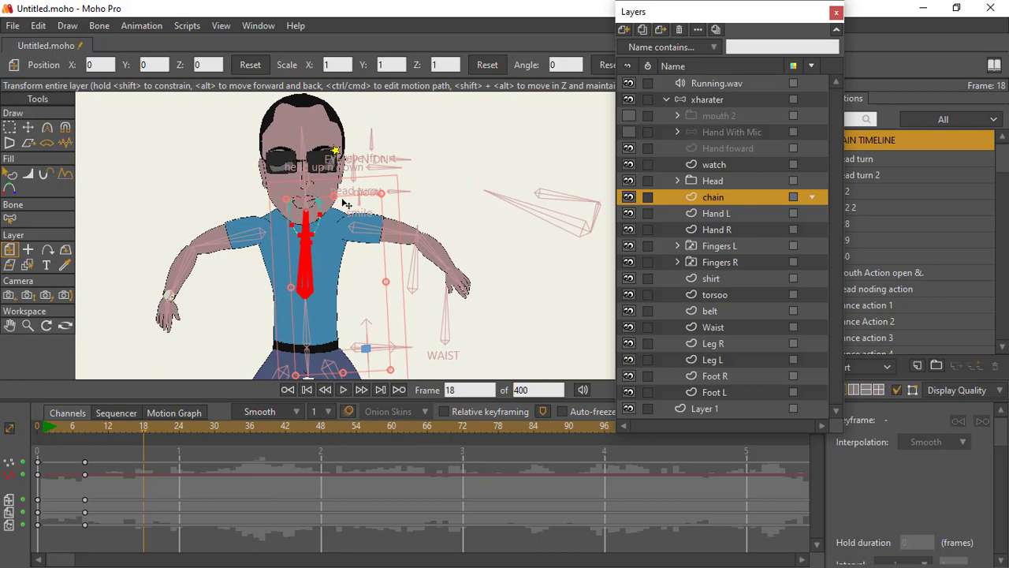
scroll(323, 225, up, 2)
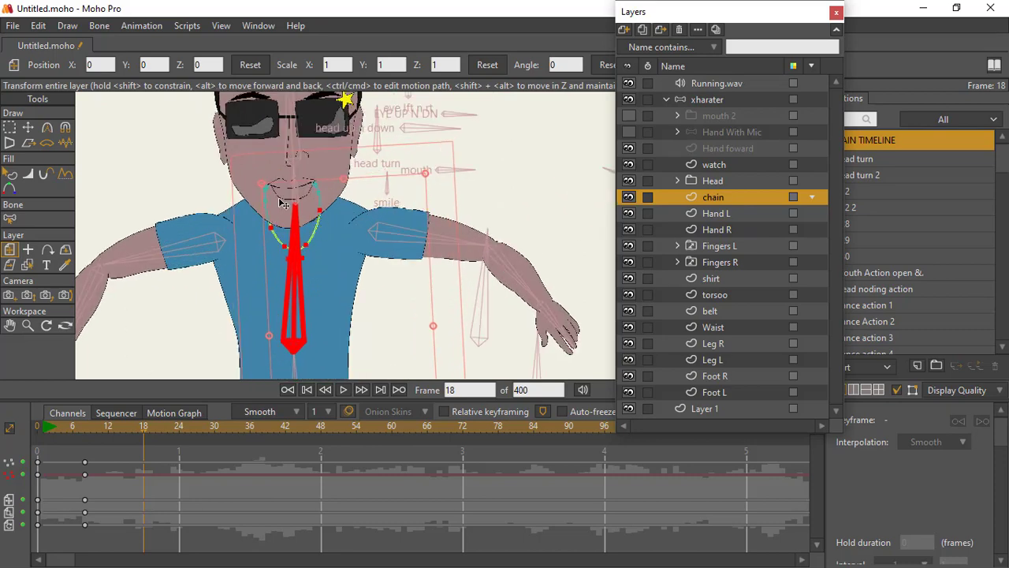
scroll(384, 248, down, 3)
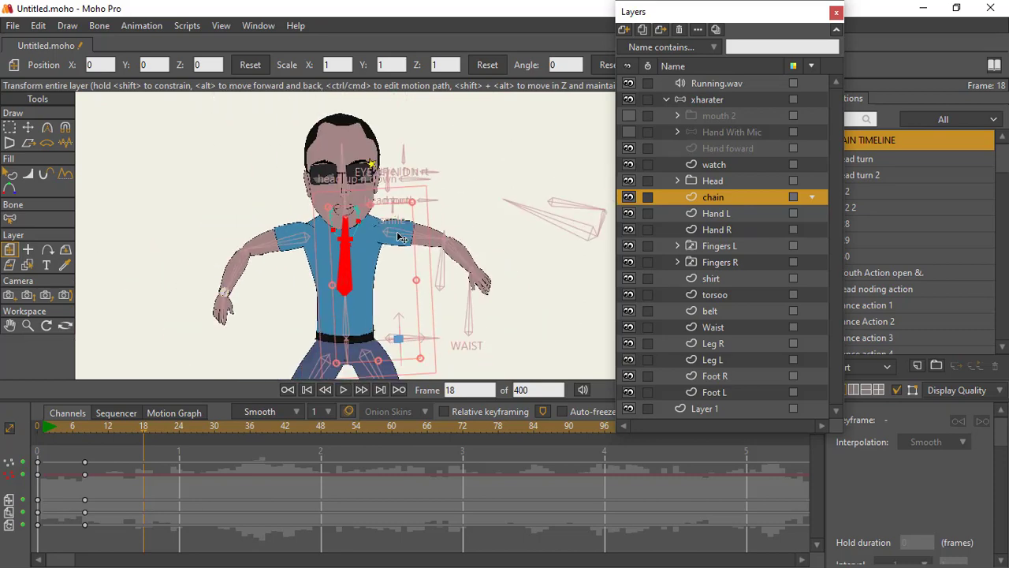
scroll(337, 319, down, 1)
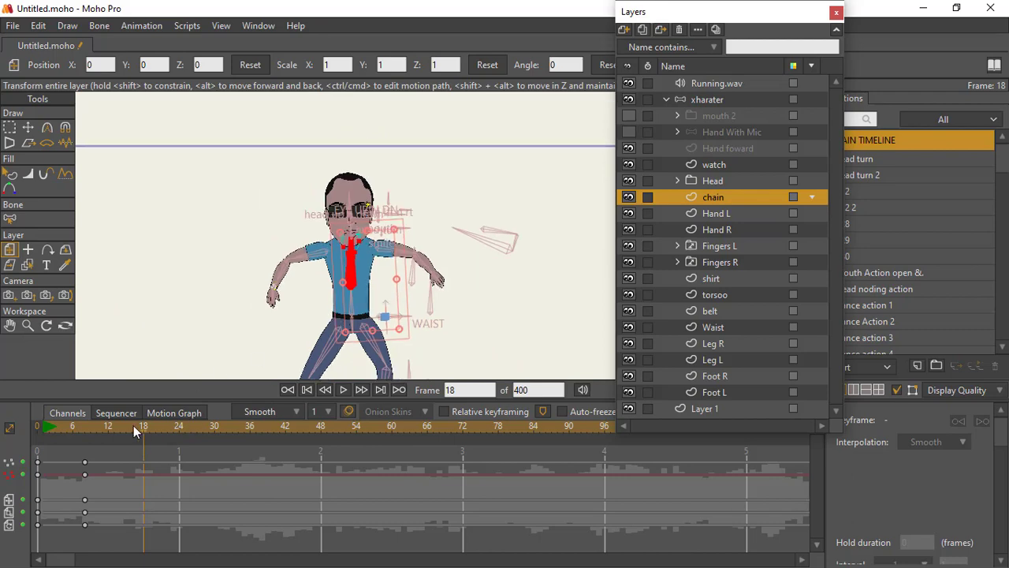
Select the xharater bone layer, then play and scrub from frame 8 to examine the transition into the enlarged-head pose
click(702, 100)
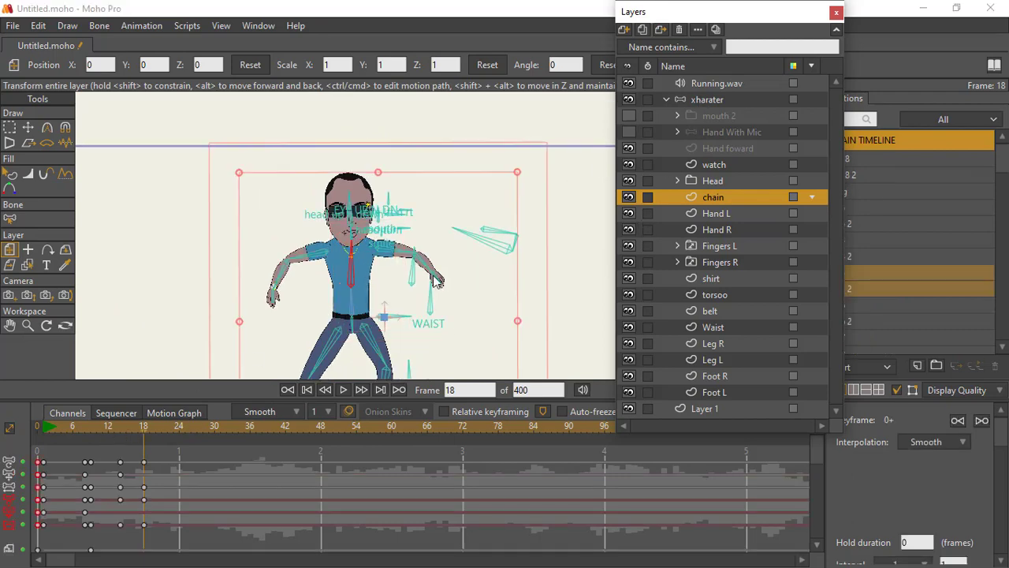
scroll(394, 247, down, 1)
drag(394, 248, 387, 201)
scroll(388, 201, up, 1)
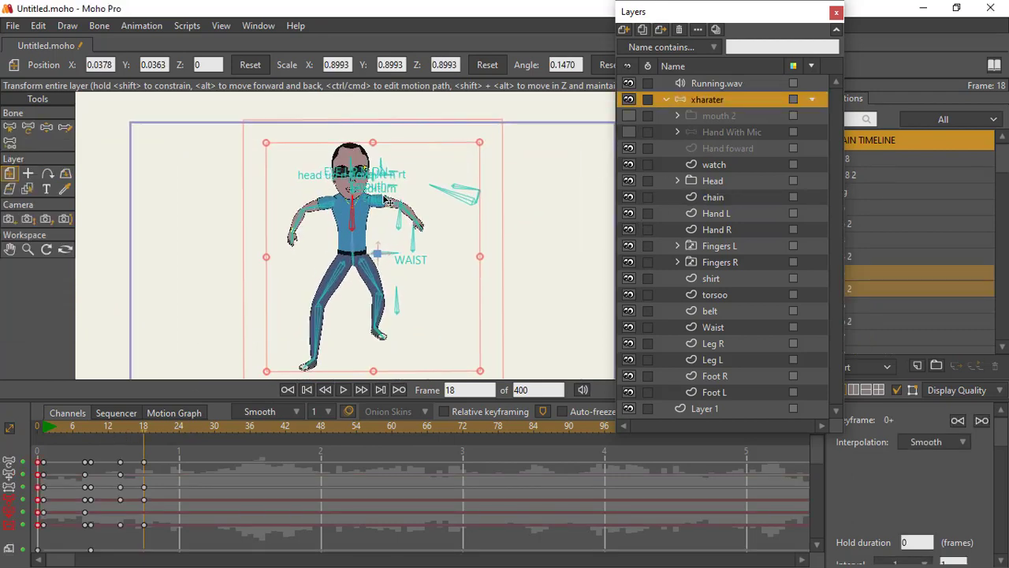
click(87, 438)
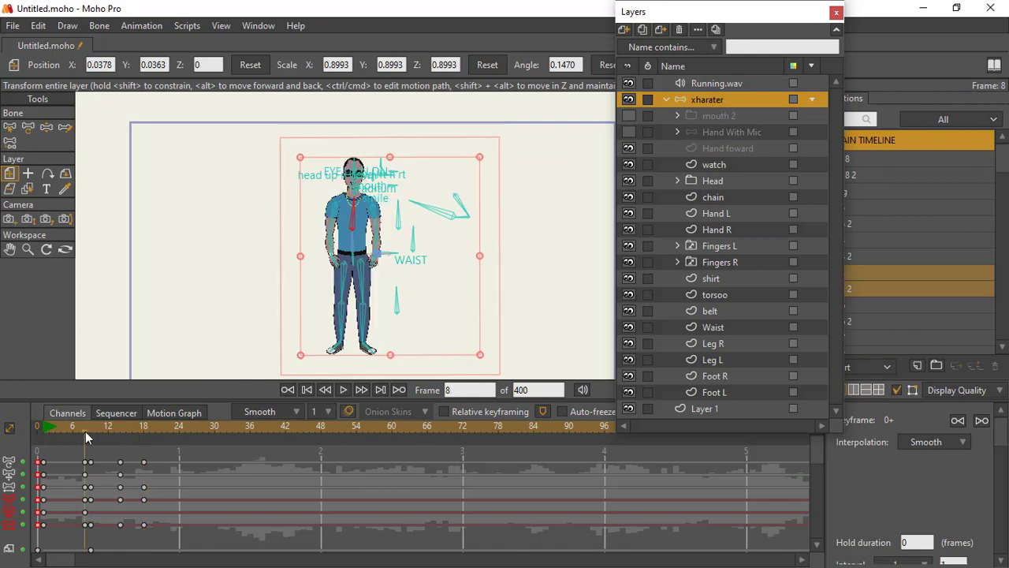
key(space)
key(space)
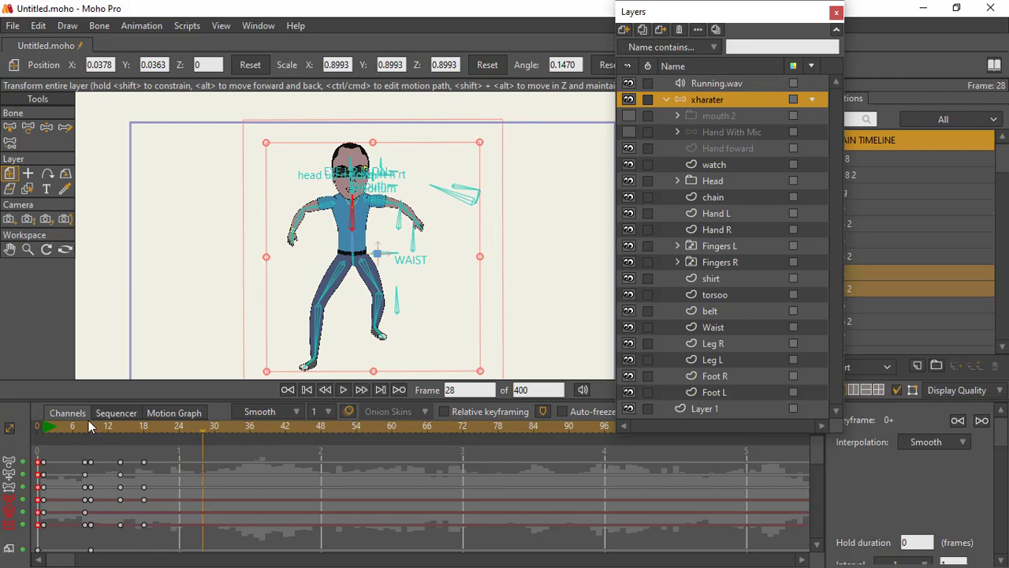
drag(84, 430, 108, 438)
scroll(374, 250, up, 2)
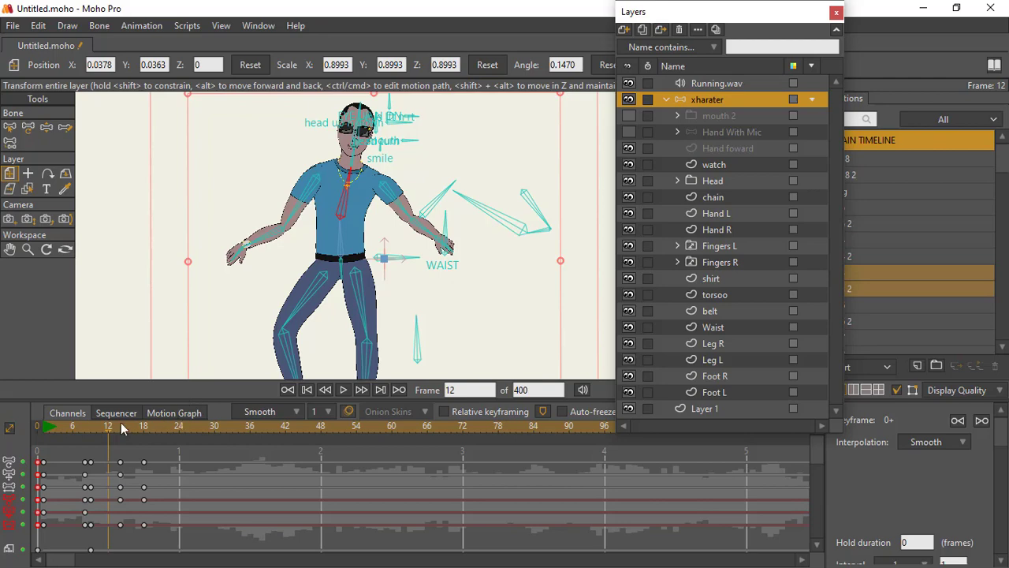
click(90, 430)
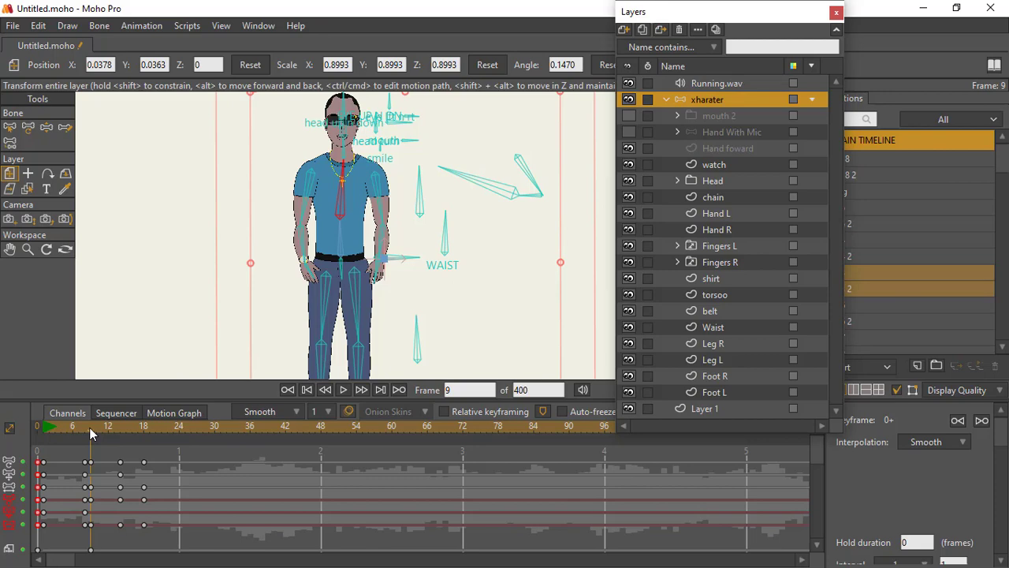
mouse_move(89, 428)
mouse_down()
mouse_move(156, 442)
mouse_move(98, 432)
mouse_up()
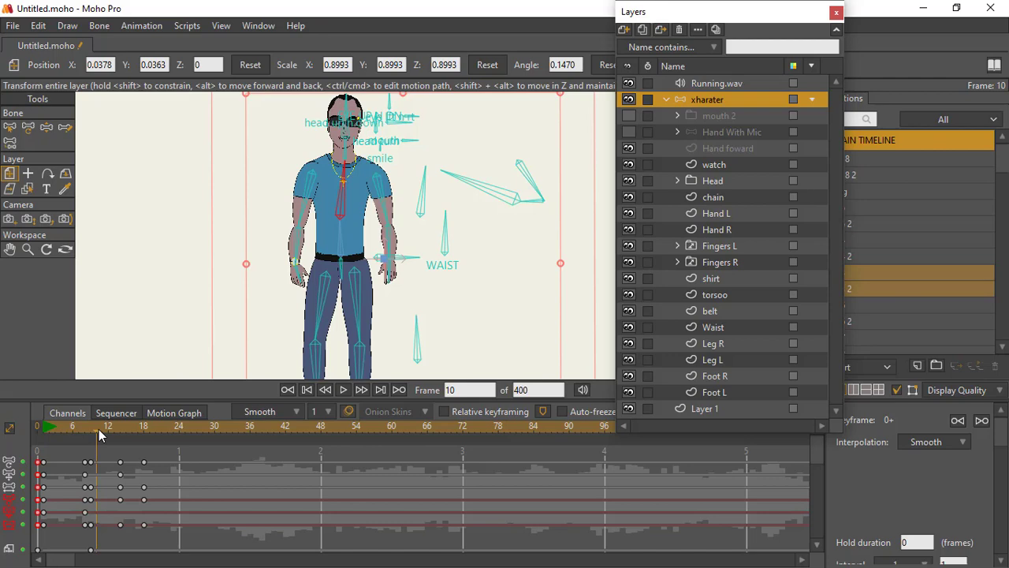
Key the closed mouth at frame 9 and rotate the mouth bone down at frame 11 to open the mouth wide using Manipulate Bones
scroll(364, 165, up, 5)
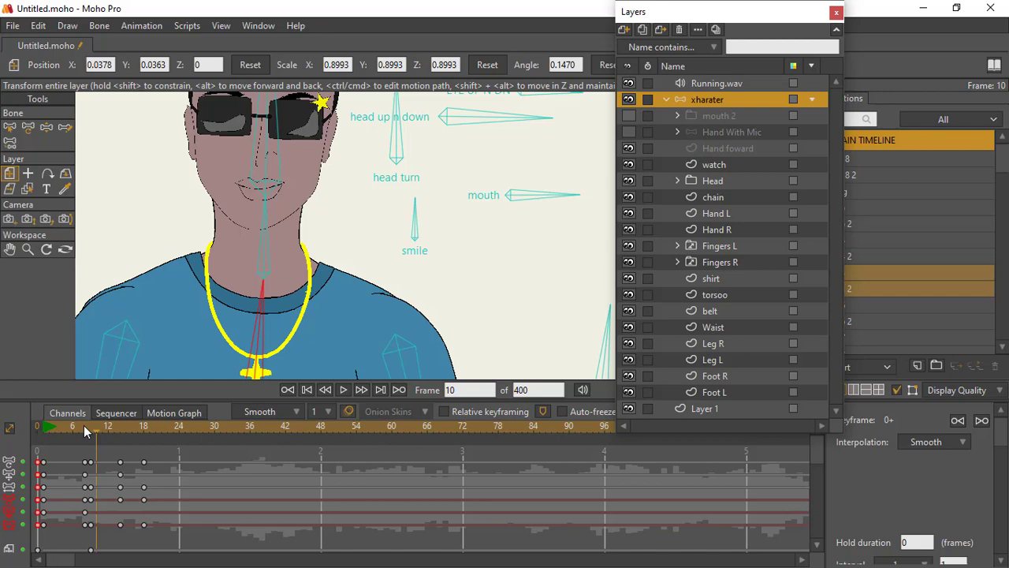
click(84, 427)
mouse_move(84, 426)
mouse_down()
mouse_move(122, 428)
mouse_move(87, 429)
mouse_move(101, 434)
mouse_up()
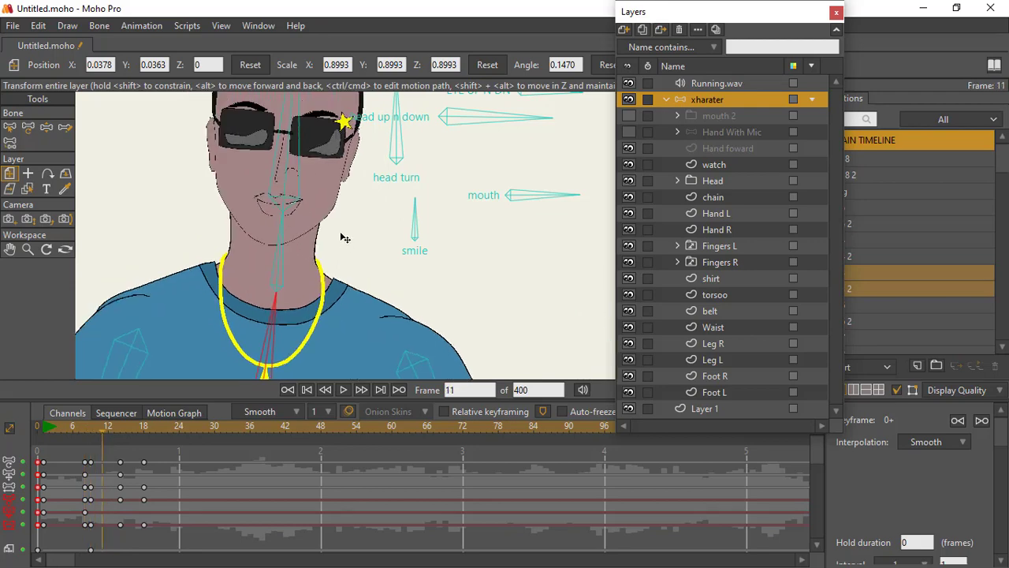
scroll(377, 182, up, 3)
scroll(470, 228, down, 2)
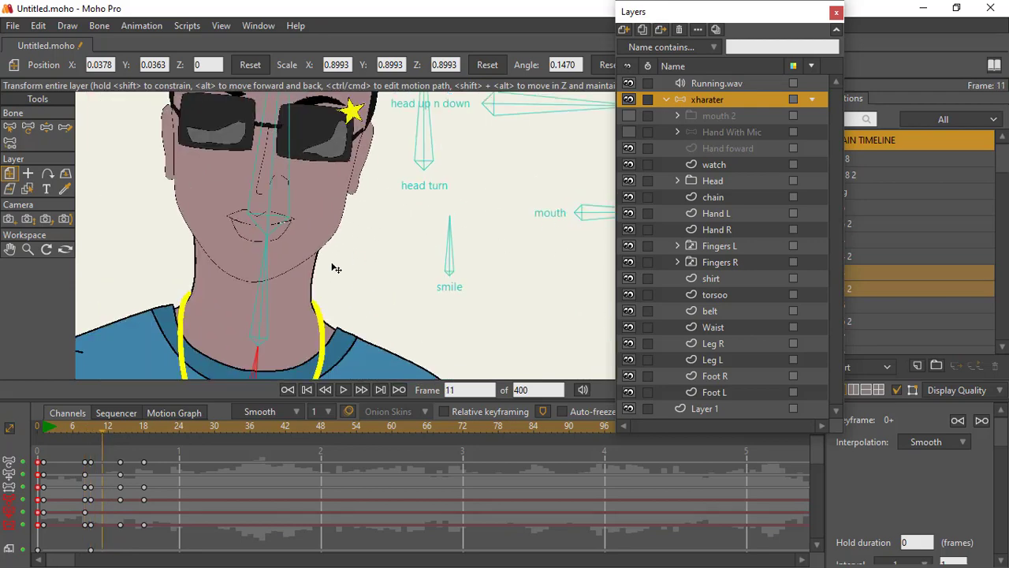
drag(350, 244, 289, 264)
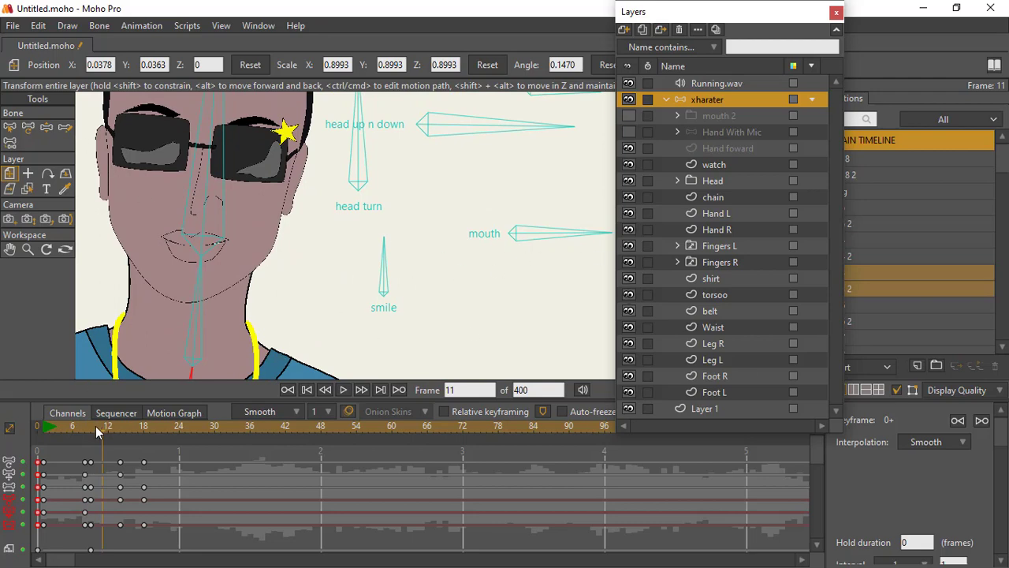
drag(96, 430, 90, 430)
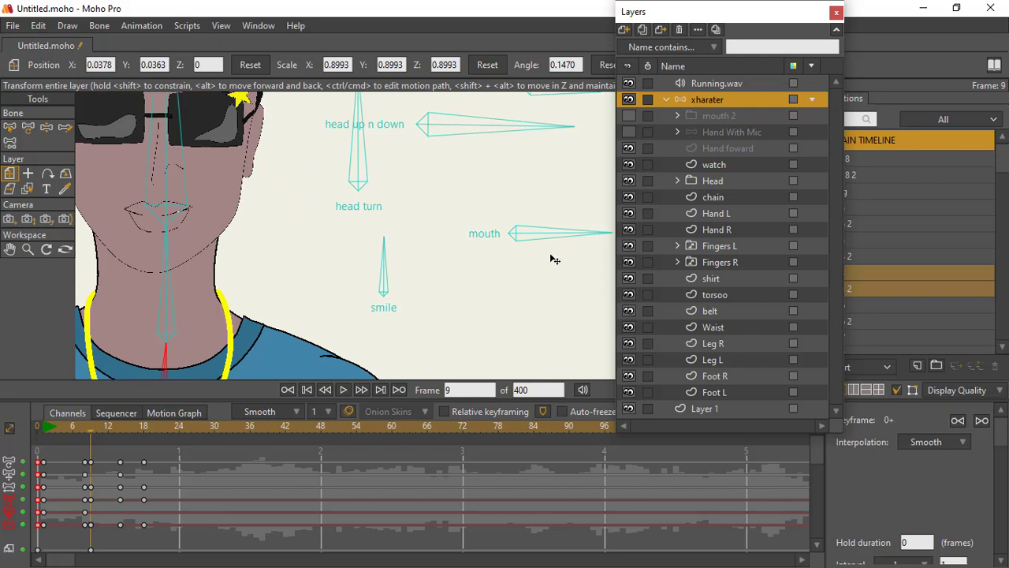
key(z)
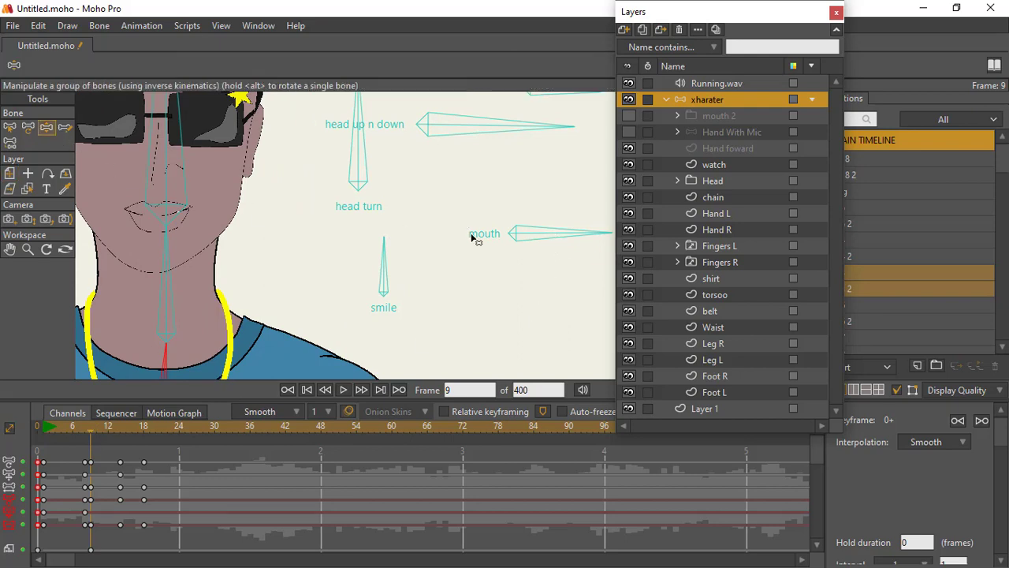
click(558, 240)
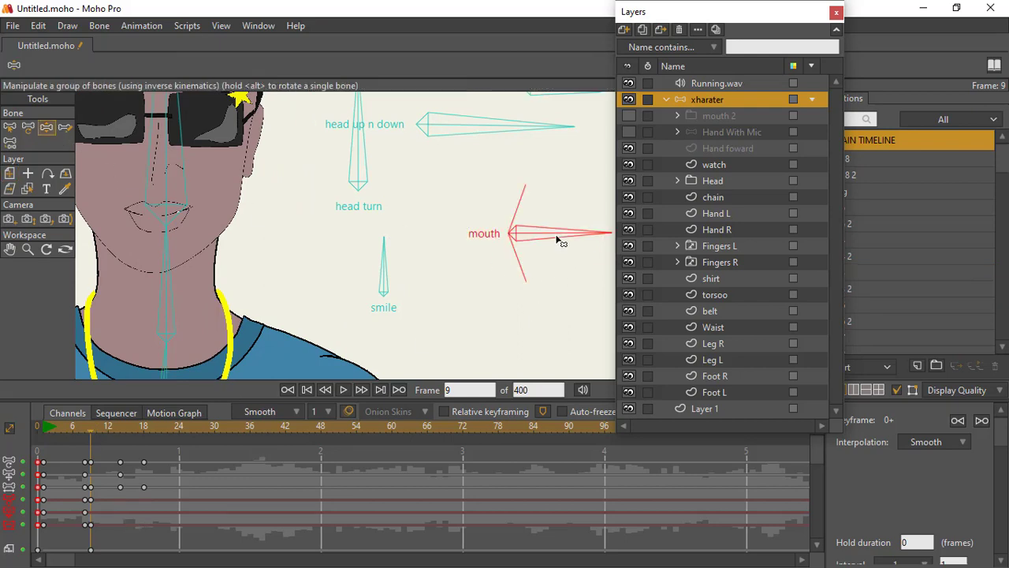
click(107, 430)
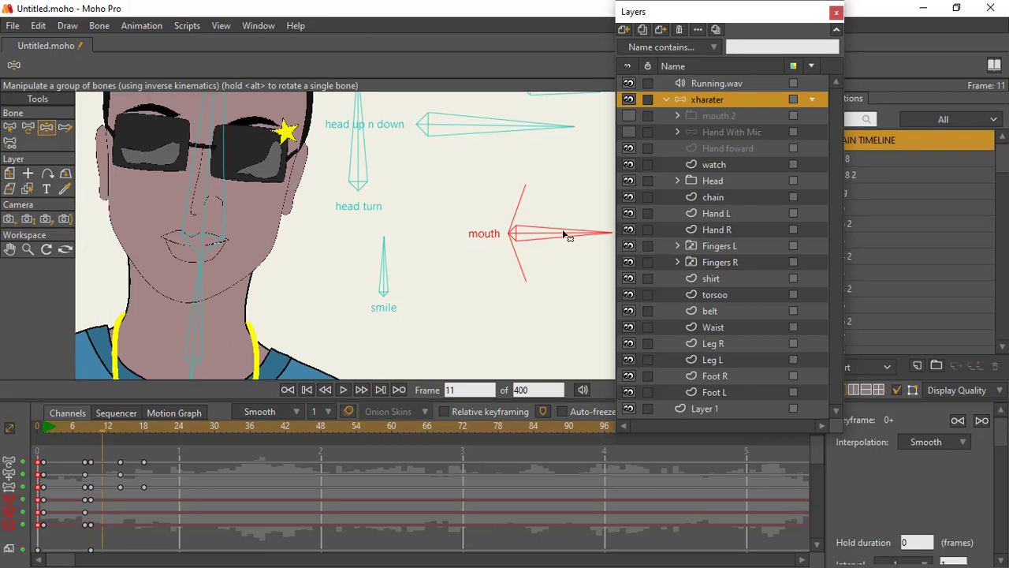
drag(563, 235, 521, 315)
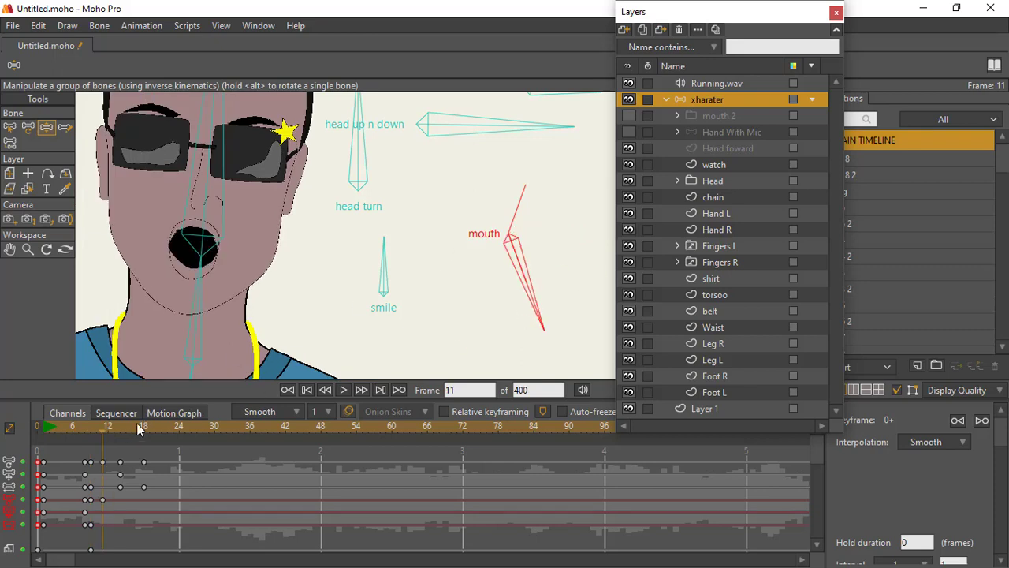
Rotate the mouth bone to nearly close the mouth at frame 14, open it at frame 16 and narrow it again at frame 18
drag(108, 426, 121, 428)
drag(547, 331, 570, 233)
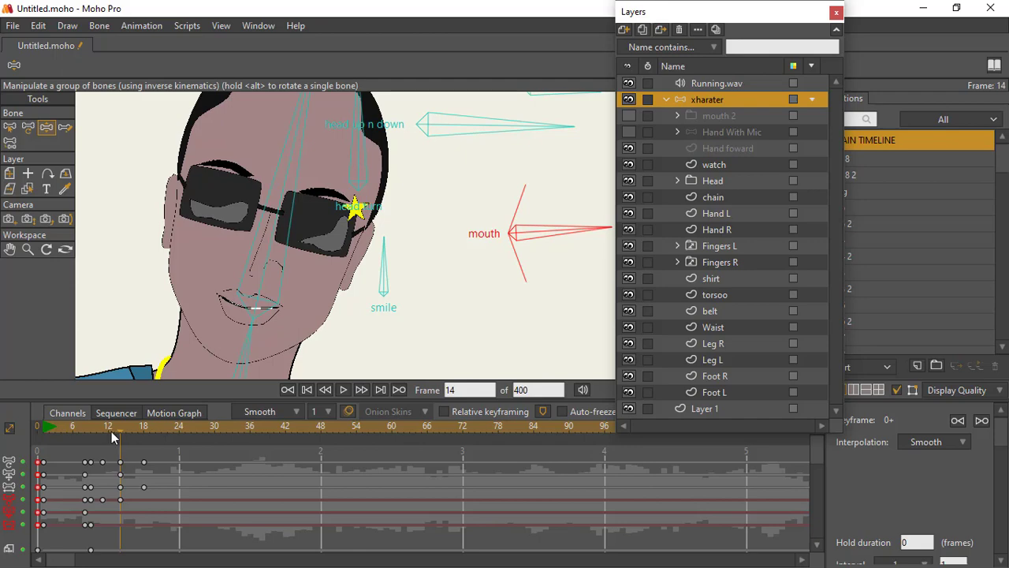
drag(131, 433, 130, 436)
drag(588, 238, 564, 194)
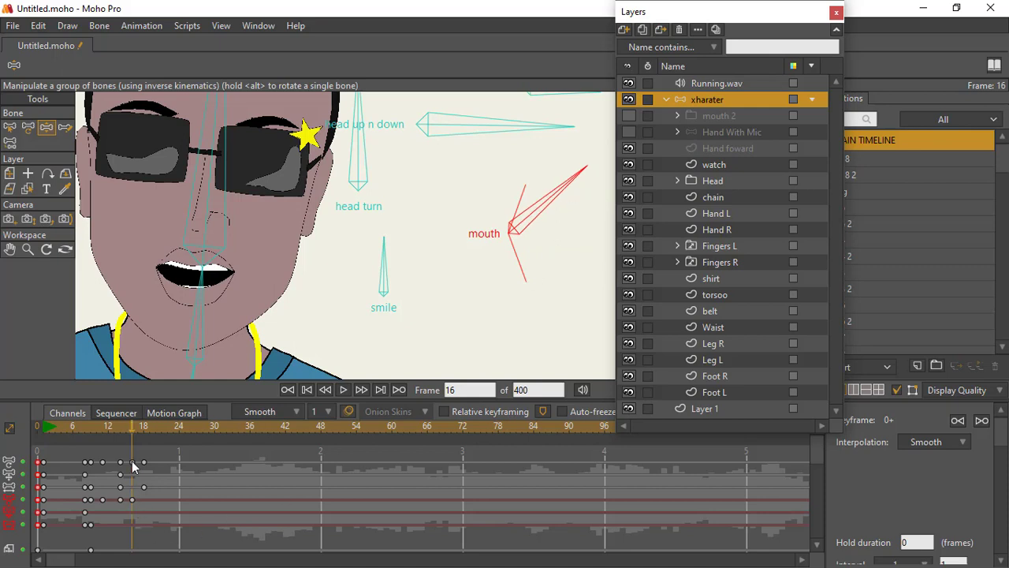
click(143, 429)
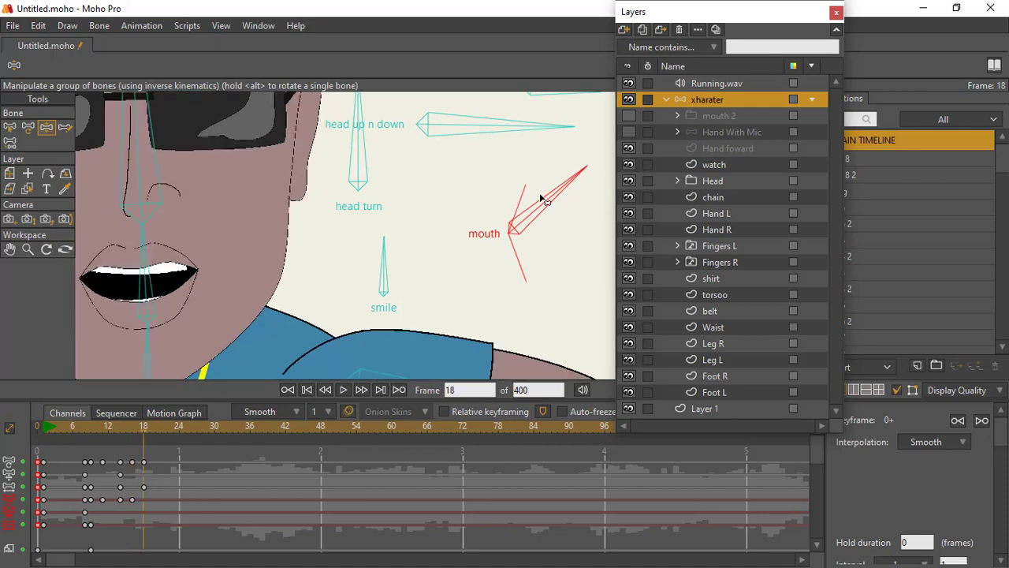
drag(546, 201, 562, 222)
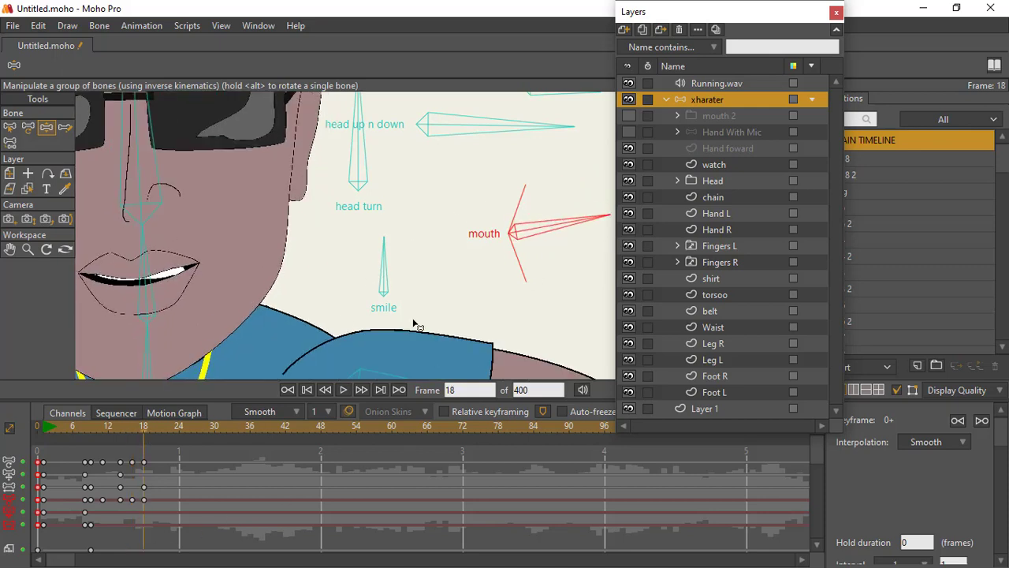
Rotate the mouth bone to open the mouth wide at frame 19 and close it at frame 24
click(156, 428)
click(149, 426)
drag(556, 239, 500, 158)
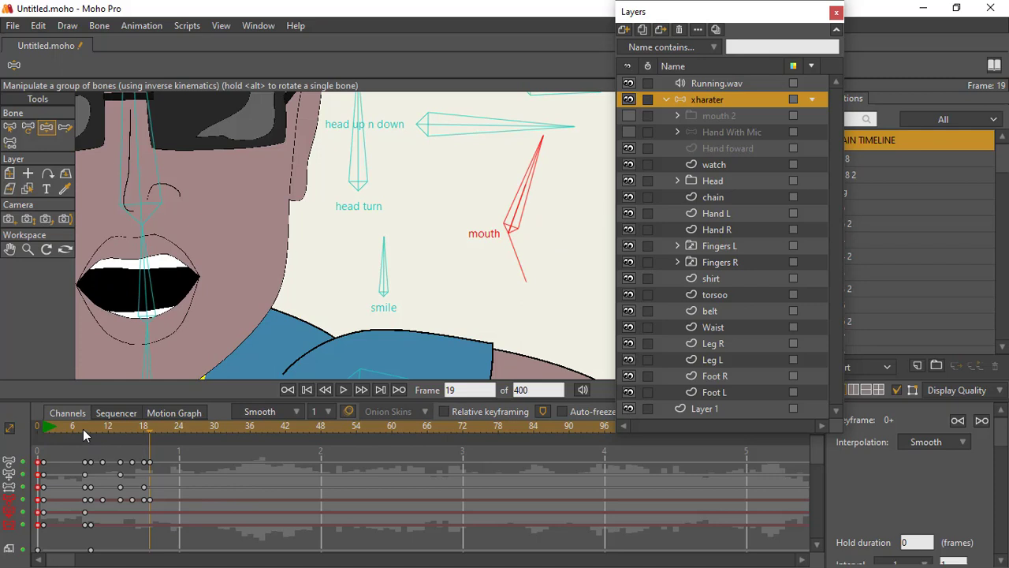
drag(151, 425, 179, 435)
click(556, 190)
drag(555, 189, 573, 230)
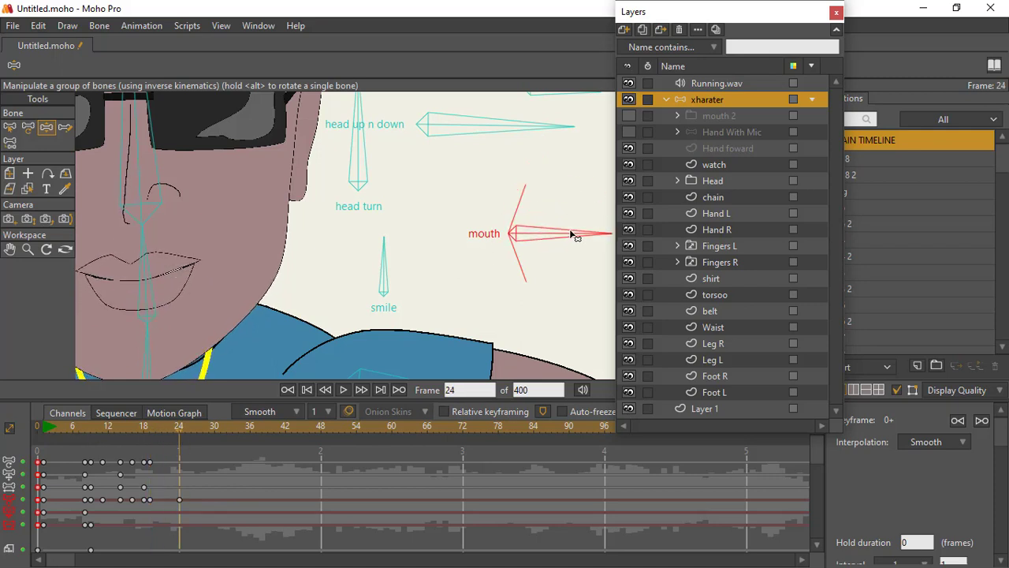
Set the animation's end frame to 30
scroll(383, 247, down, 8)
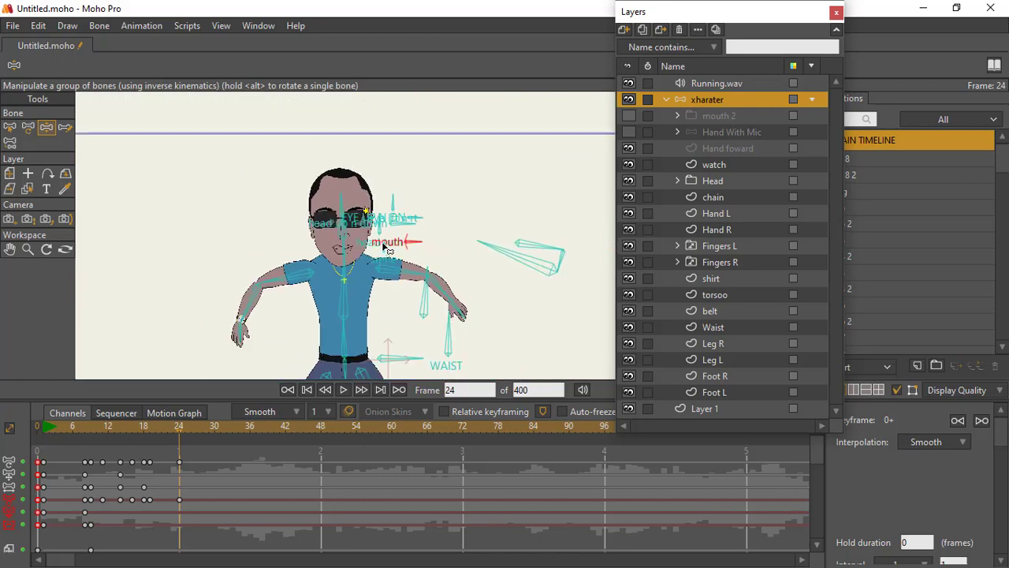
drag(371, 257, 379, 187)
drag(385, 247, 384, 225)
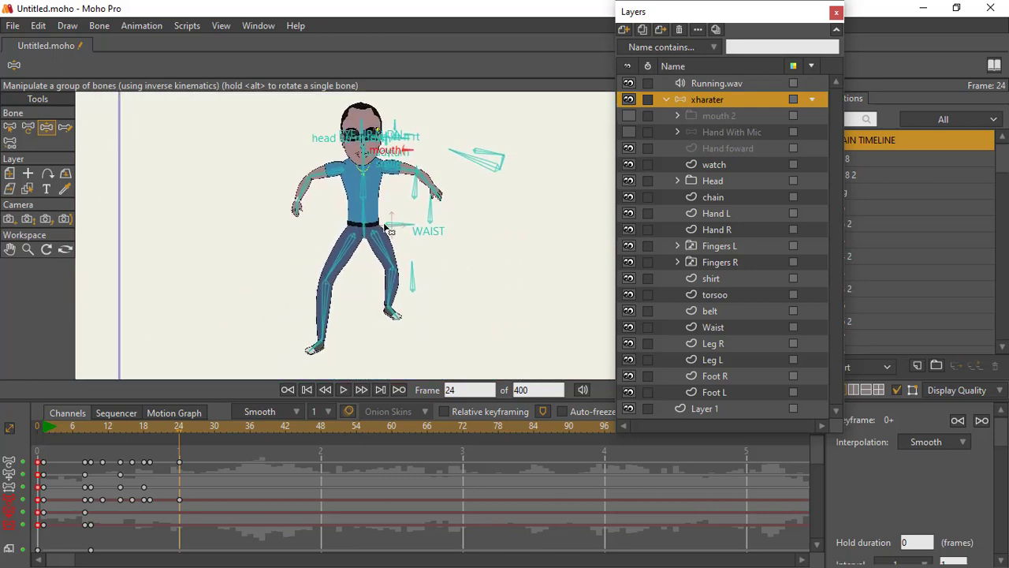
click(45, 431)
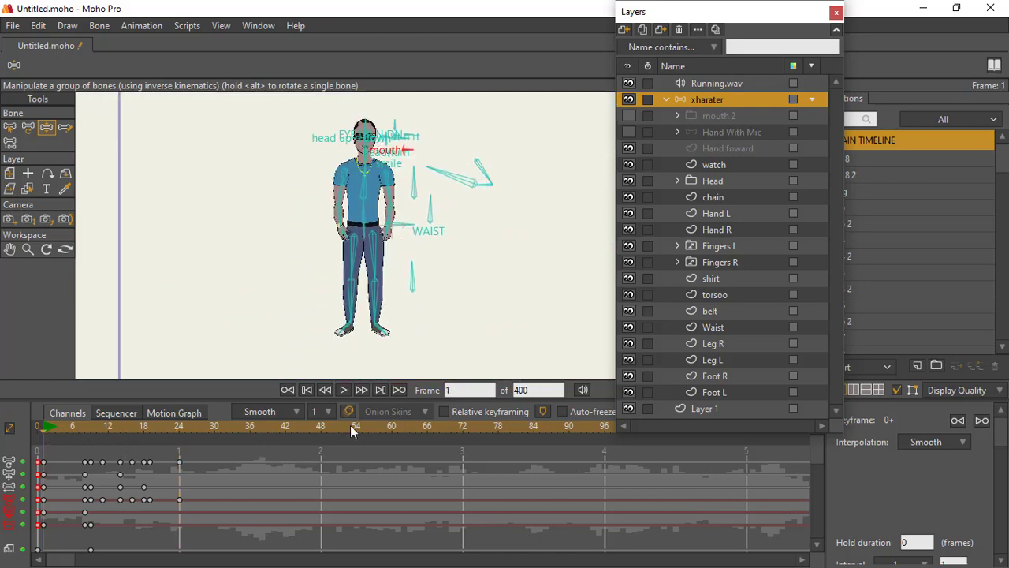
click(213, 431)
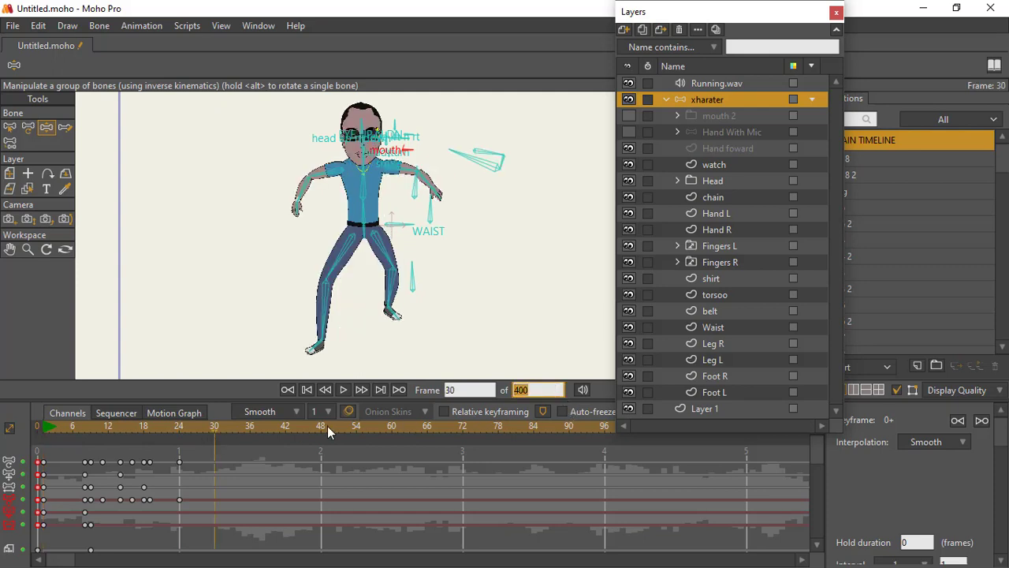
text(30)
key(Return)
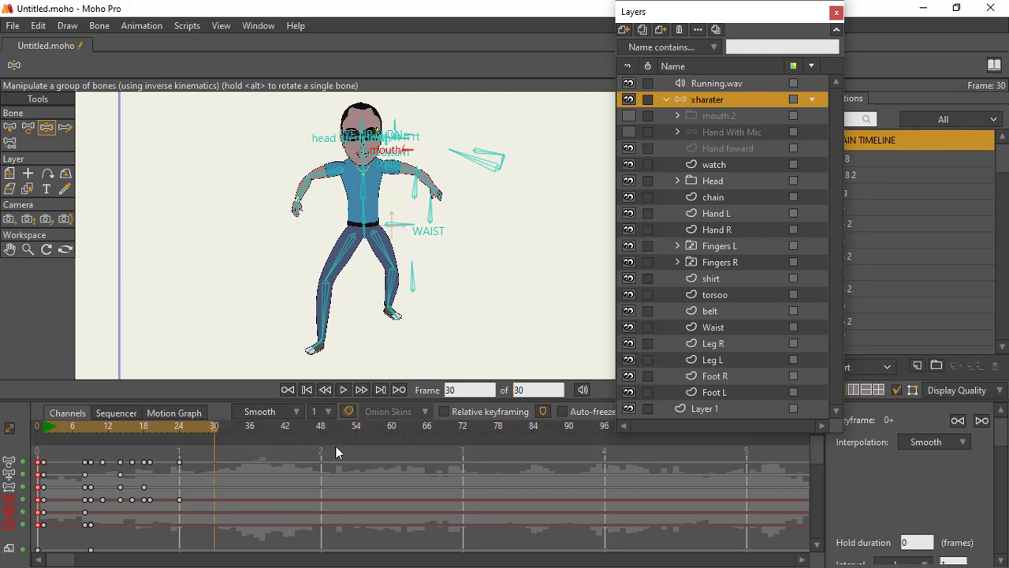
Play the animation from frame 1 and scrub to frame 17 to examine the body and hand poses
click(44, 431)
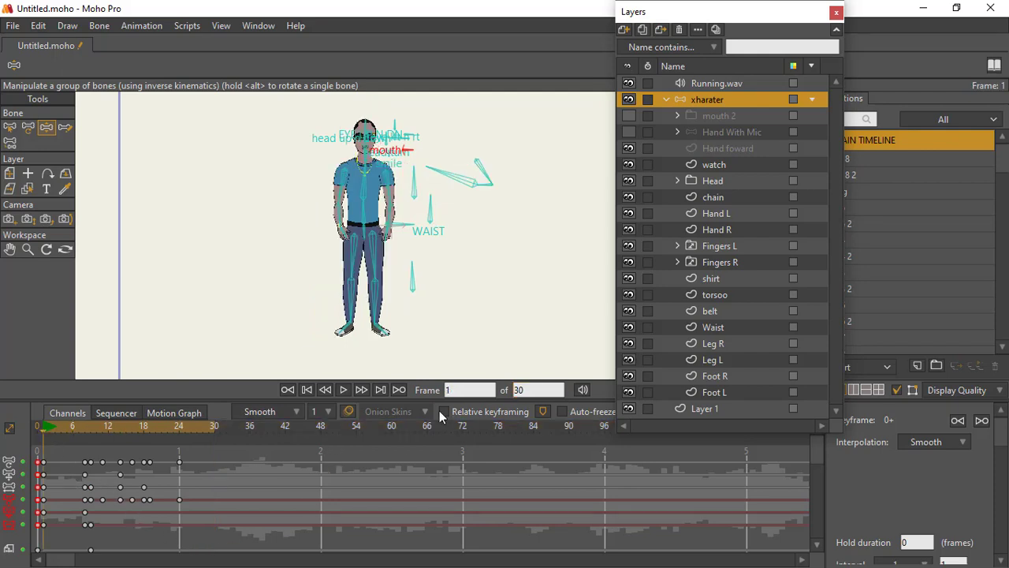
click(343, 390)
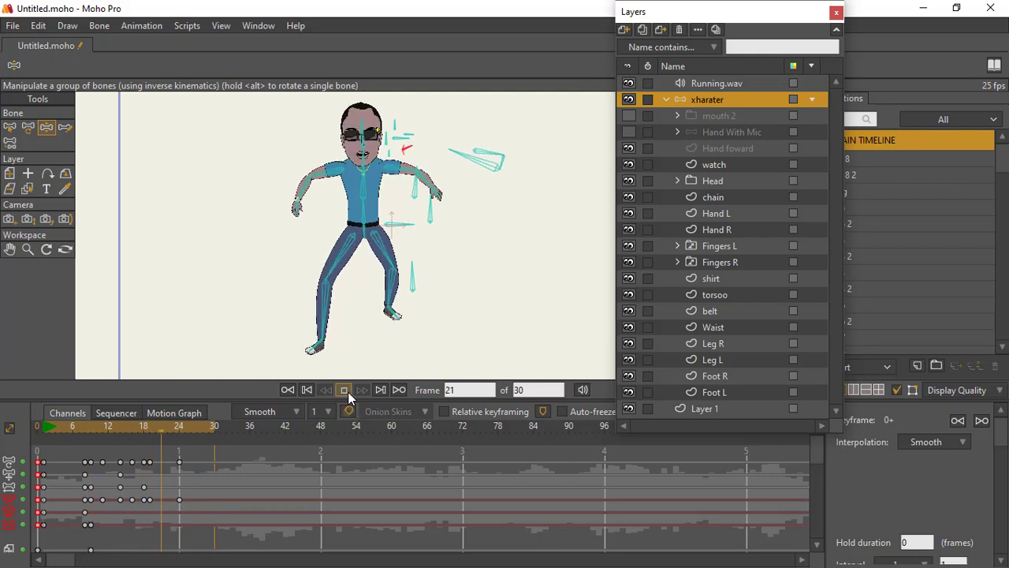
click(348, 392)
click(47, 430)
drag(47, 430, 138, 448)
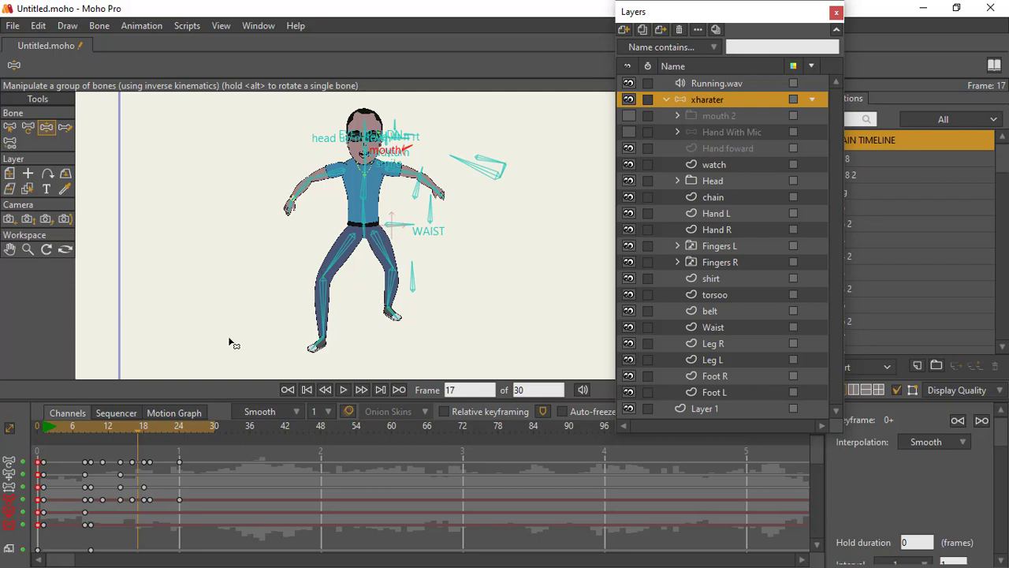
drag(82, 426, 138, 443)
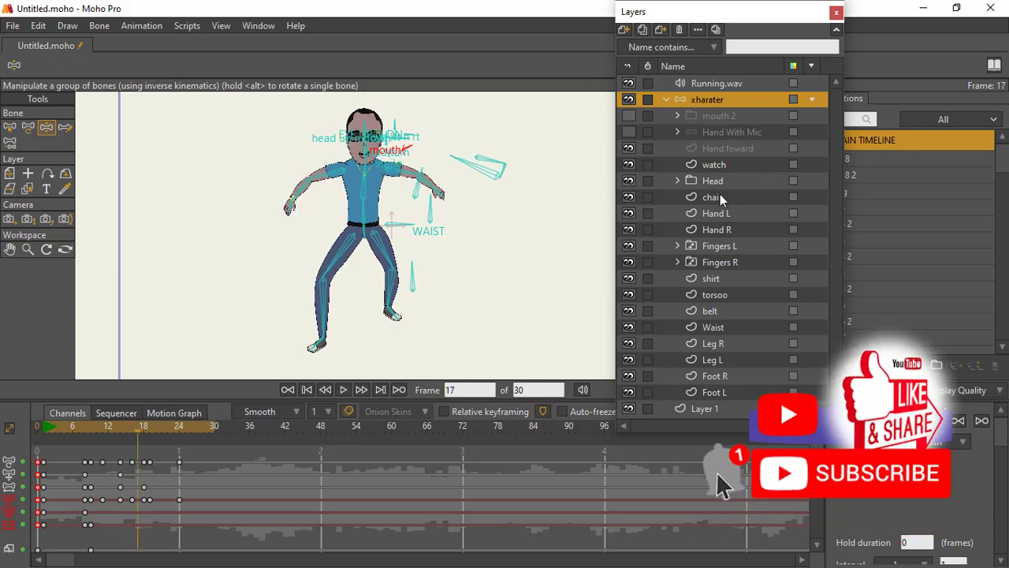
Compare hand shapes for the Fingers L switch layer at frame 17 and set it to Open side 2
click(690, 252)
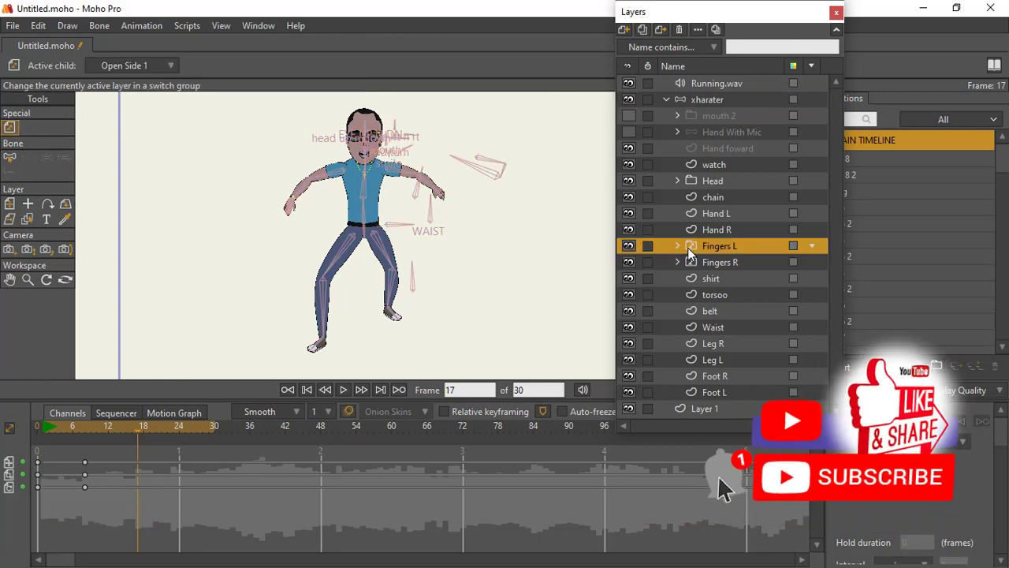
right_click(690, 251)
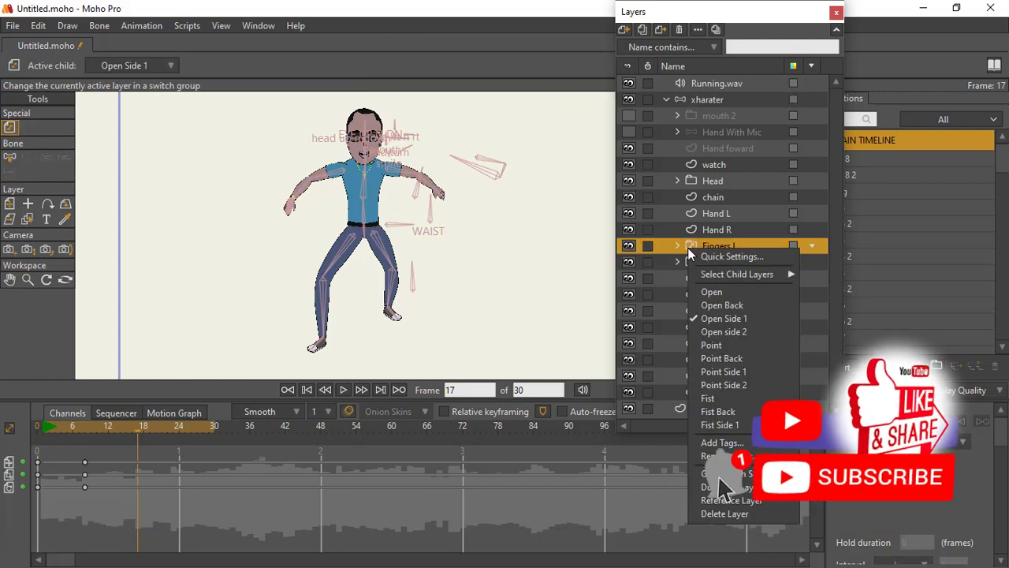
click(729, 337)
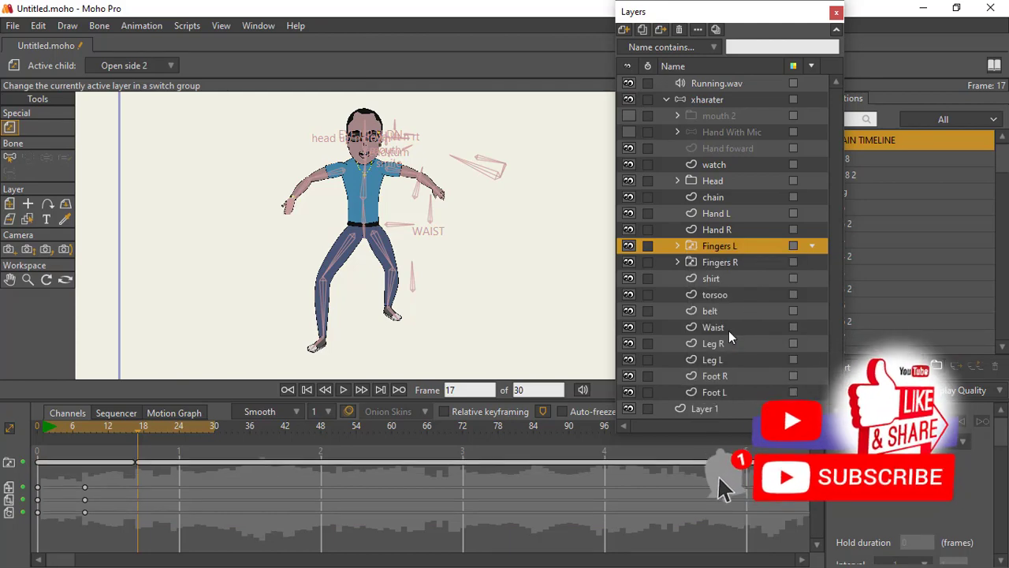
right_click(698, 251)
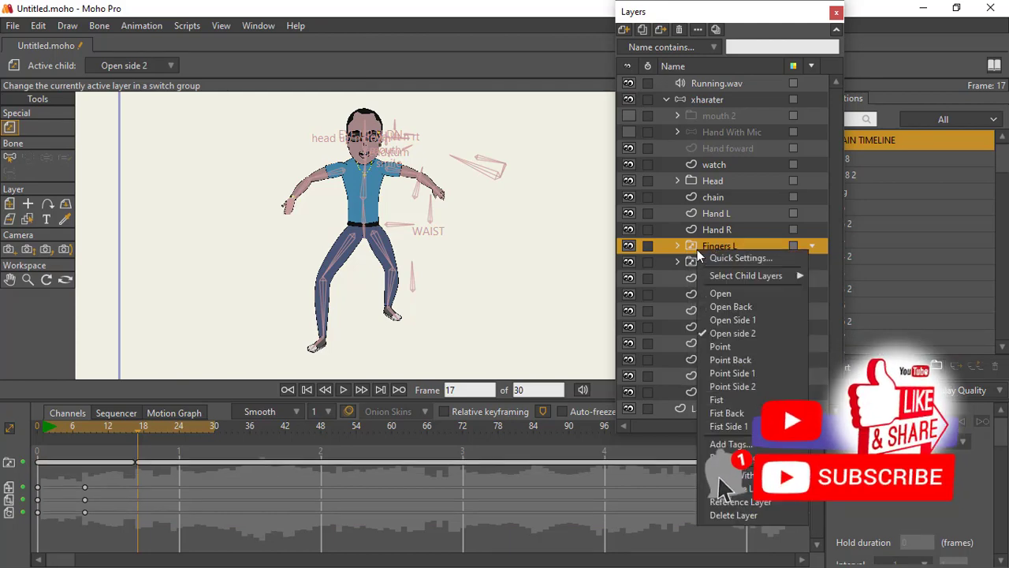
click(724, 294)
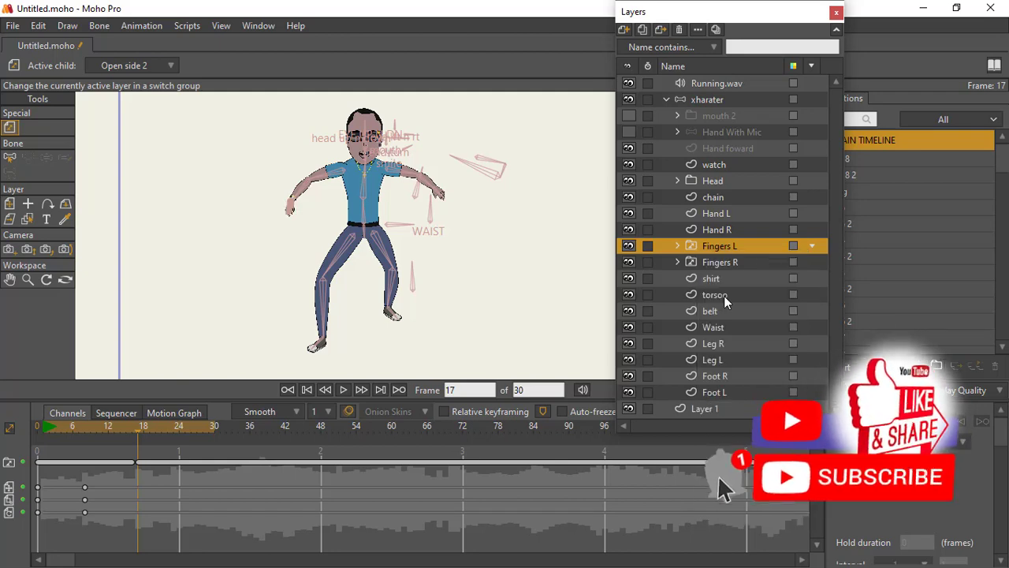
scroll(326, 214, up, 3)
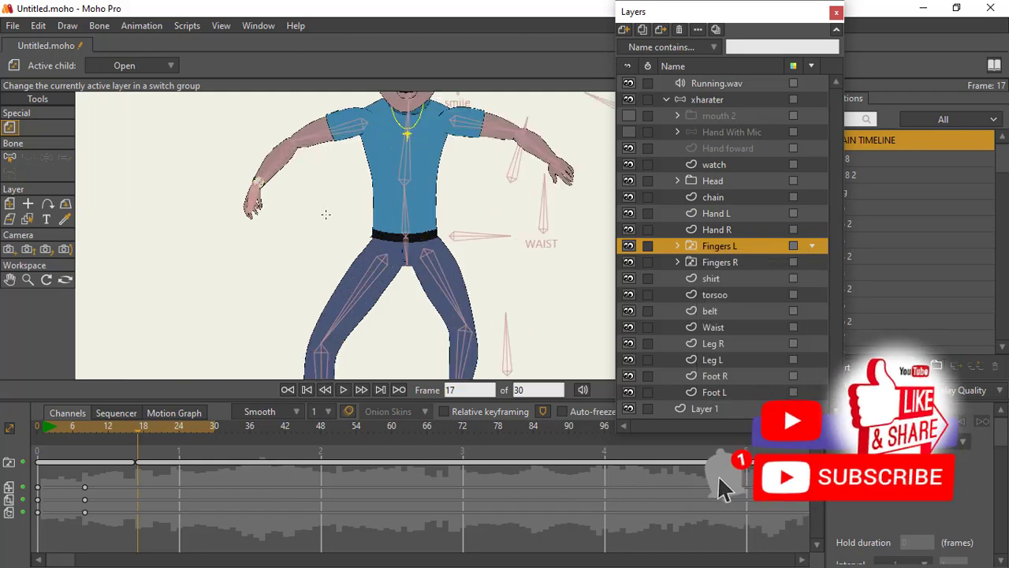
right_click(688, 249)
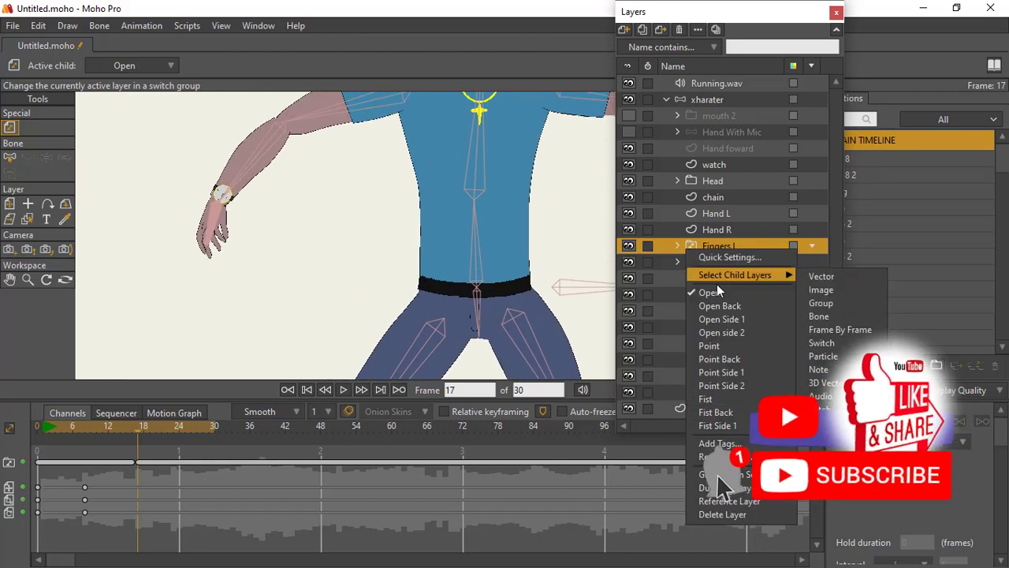
click(729, 335)
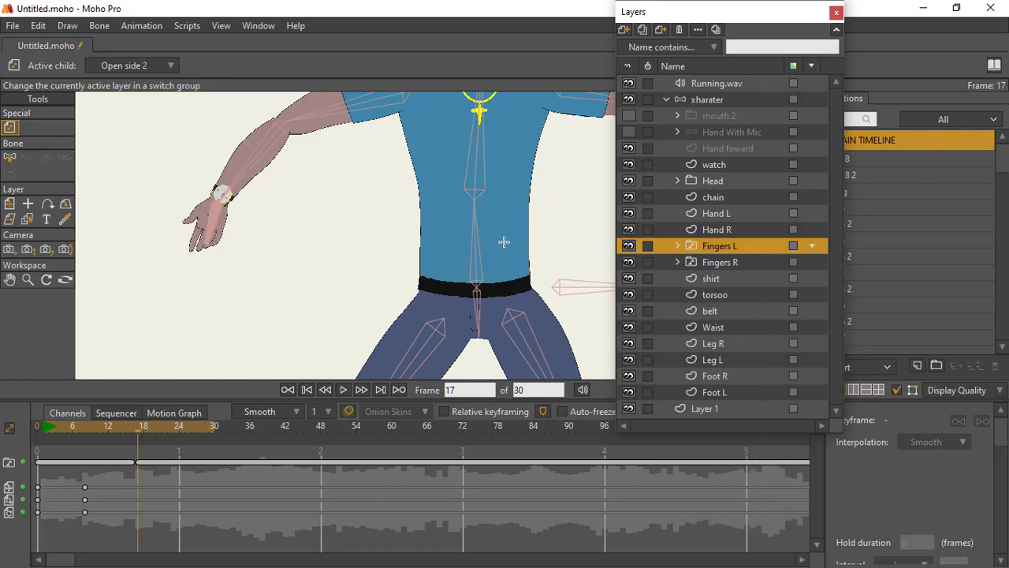
Switch the Fingers R layer to the Open side 2 hand shape at frame 17
scroll(527, 236, down, 5)
drag(527, 237, 456, 240)
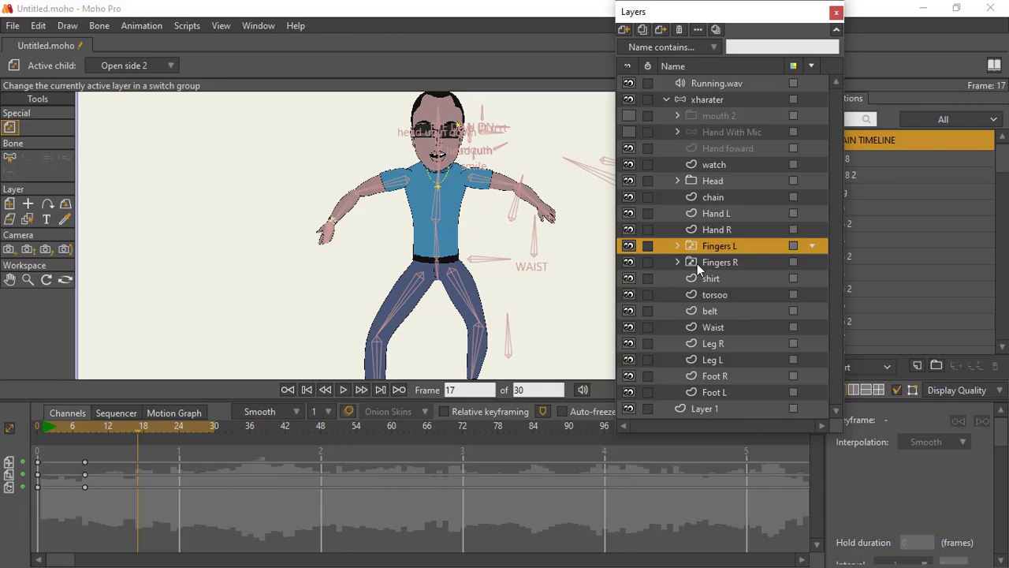
click(698, 263)
right_click(697, 265)
click(740, 347)
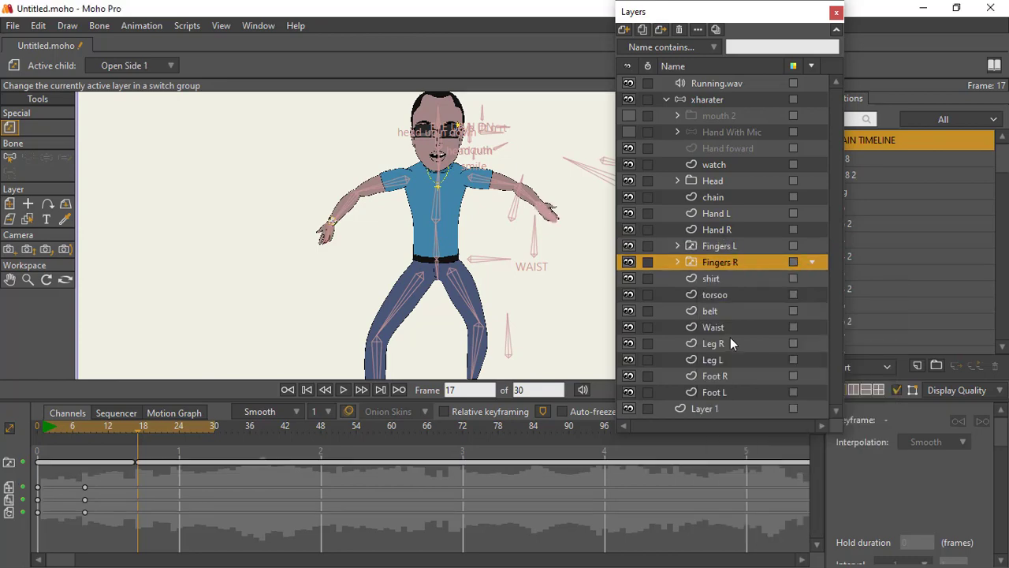
scroll(498, 221, down, 5)
drag(499, 222, 467, 257)
scroll(457, 235, up, 6)
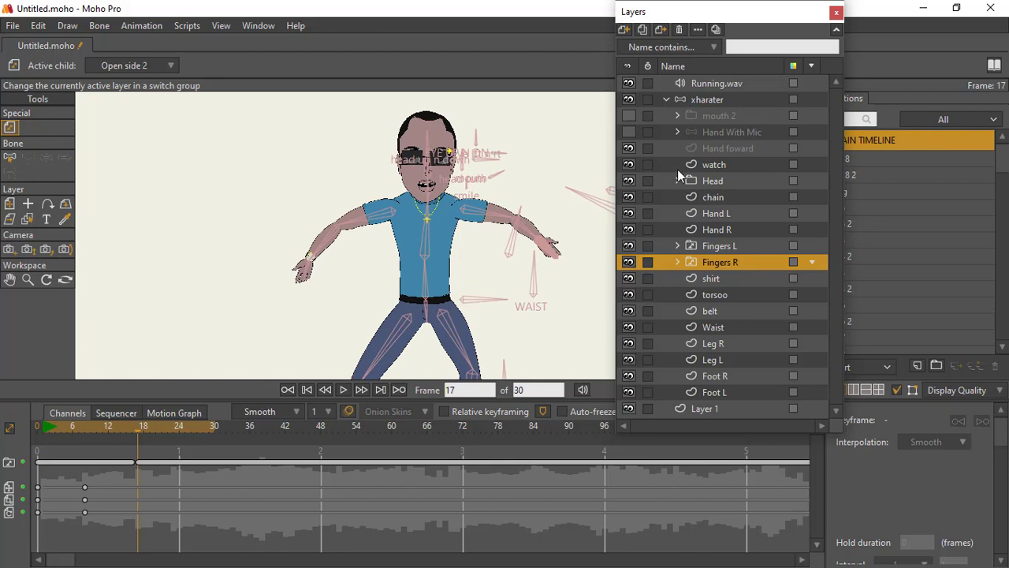
Try a horizontal flip on the Fingers L layer at frame 17 with Transform Layer and revert it
click(689, 246)
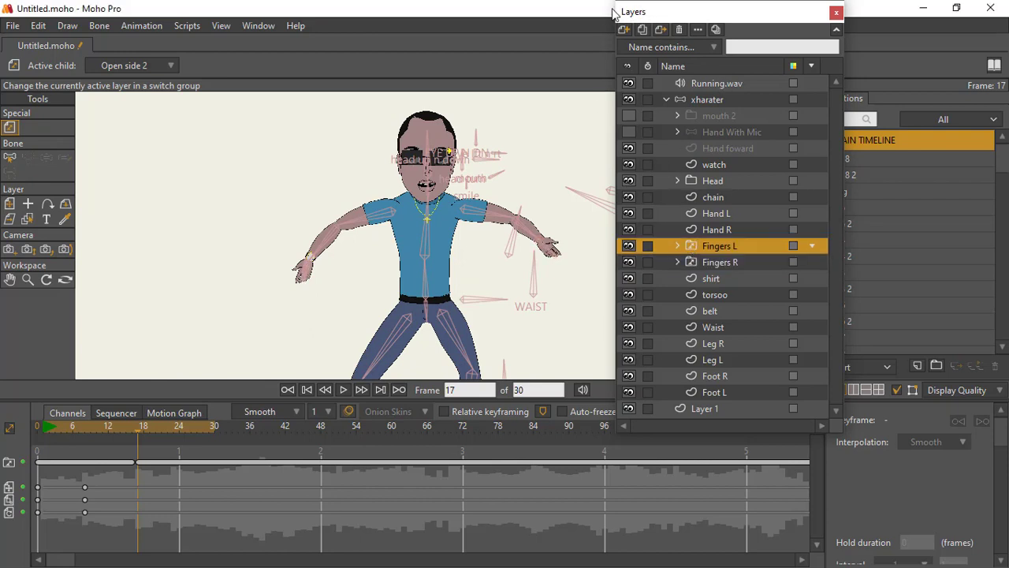
drag(613, 13, 698, 134)
click(10, 203)
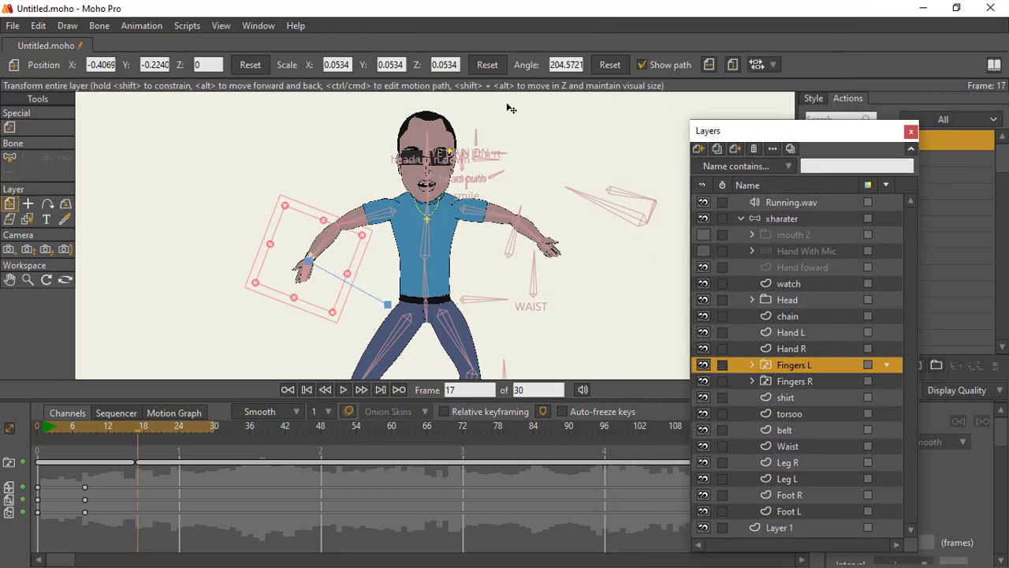
click(713, 65)
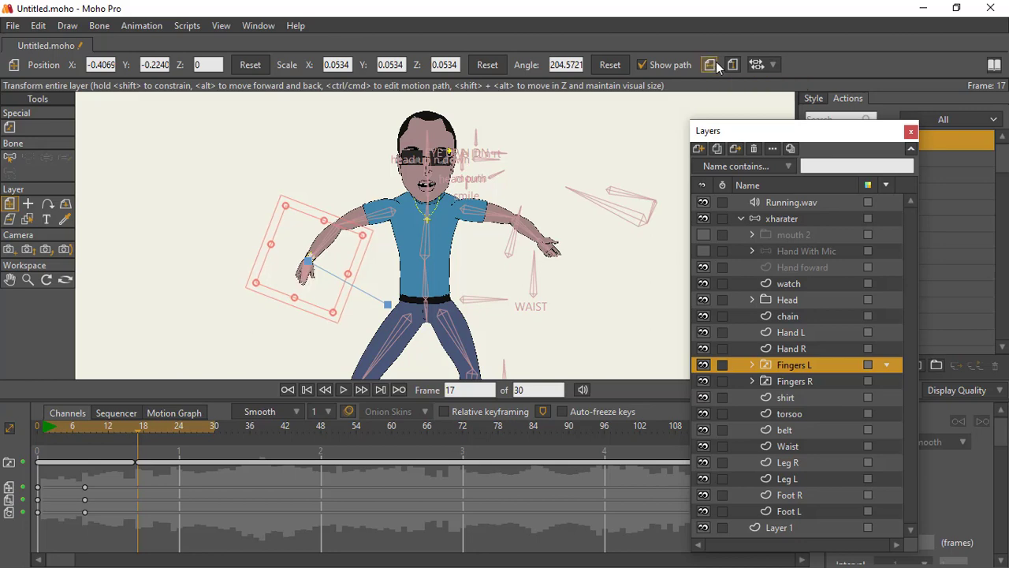
scroll(307, 268, up, 5)
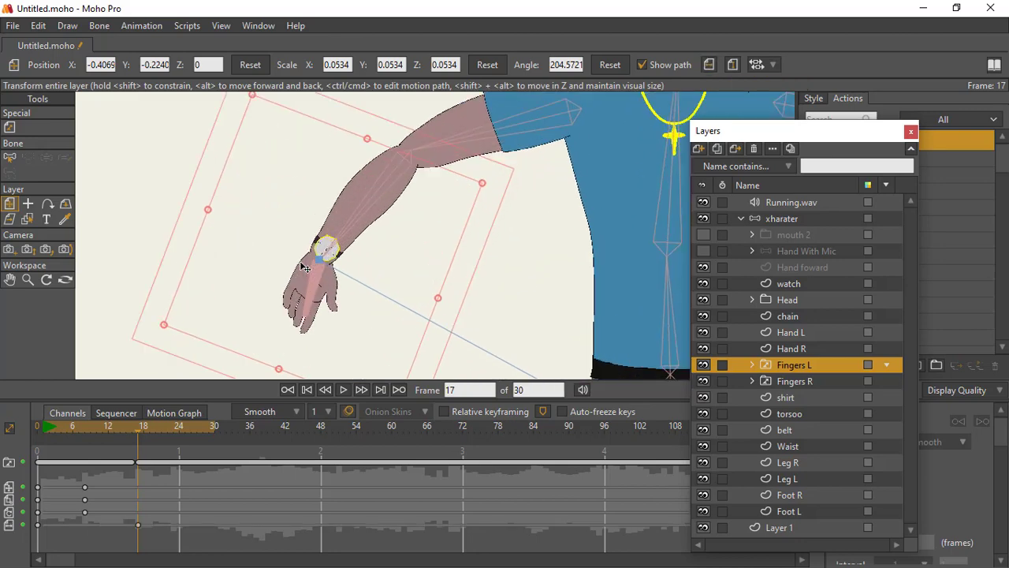
scroll(292, 268, down, 4)
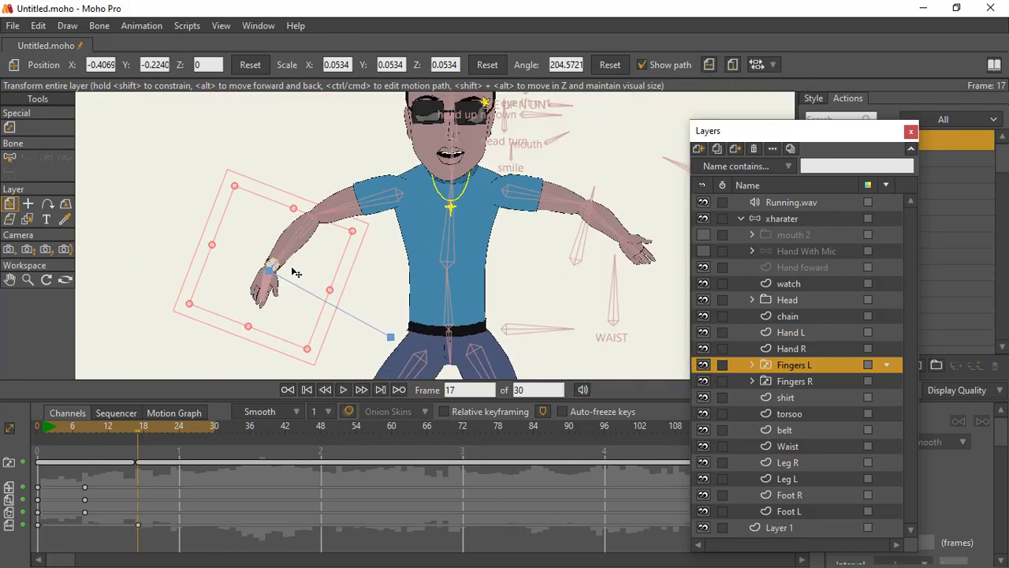
click(710, 64)
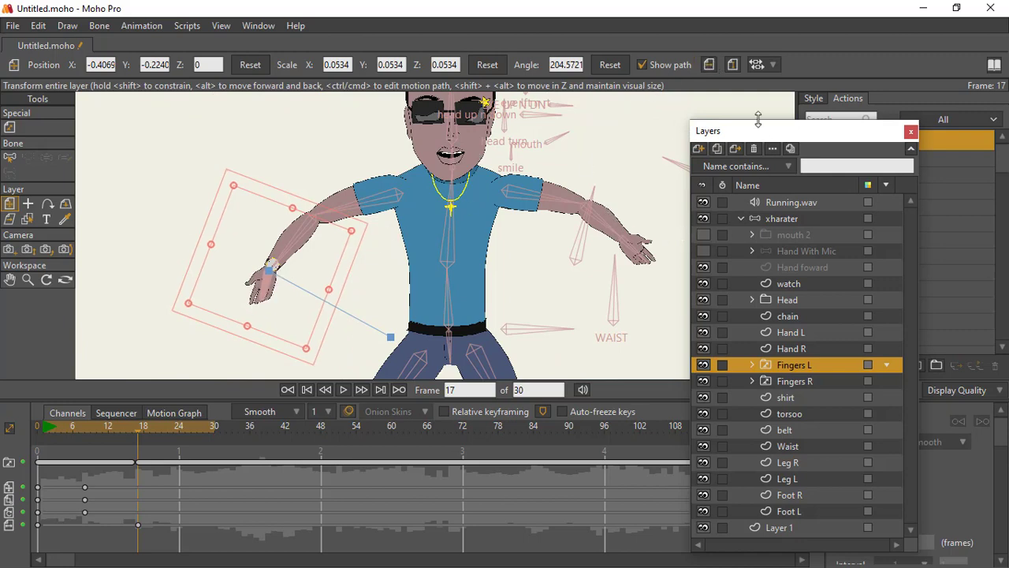
Select the xharater bone layer and rotate both hand bones upward and outward at frame 17 with Manipulate Bones
click(762, 218)
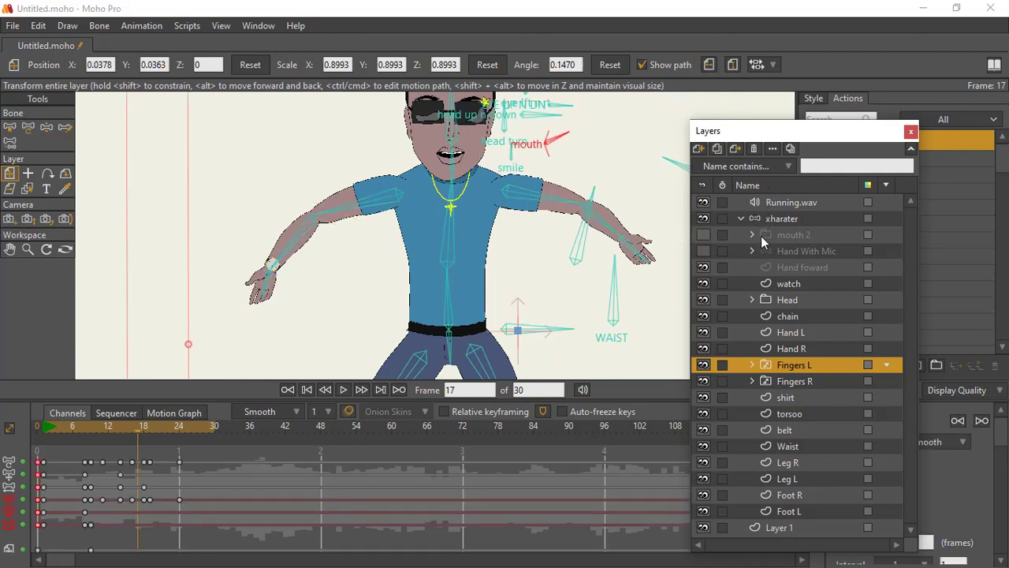
click(46, 126)
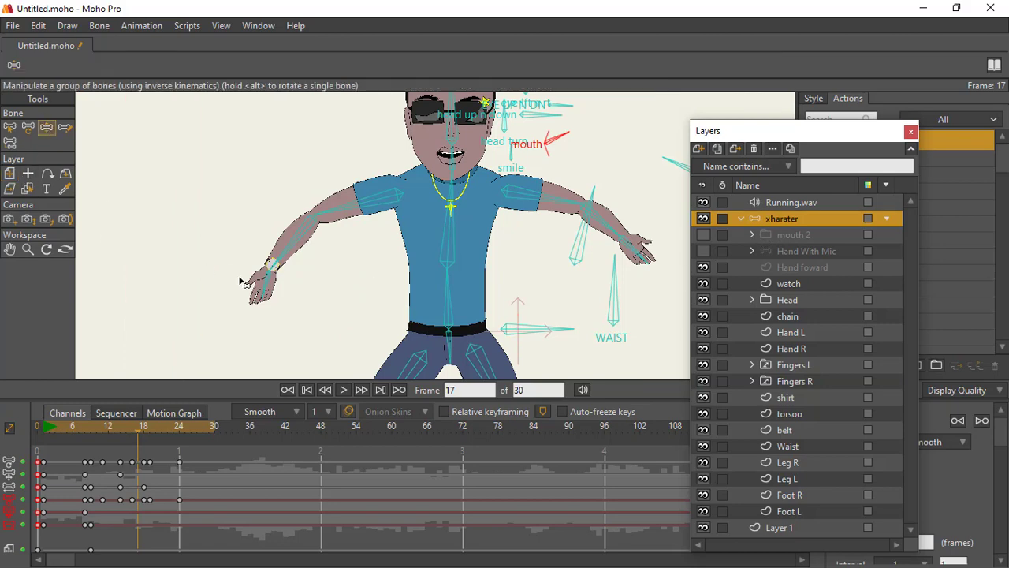
drag(241, 279, 224, 291)
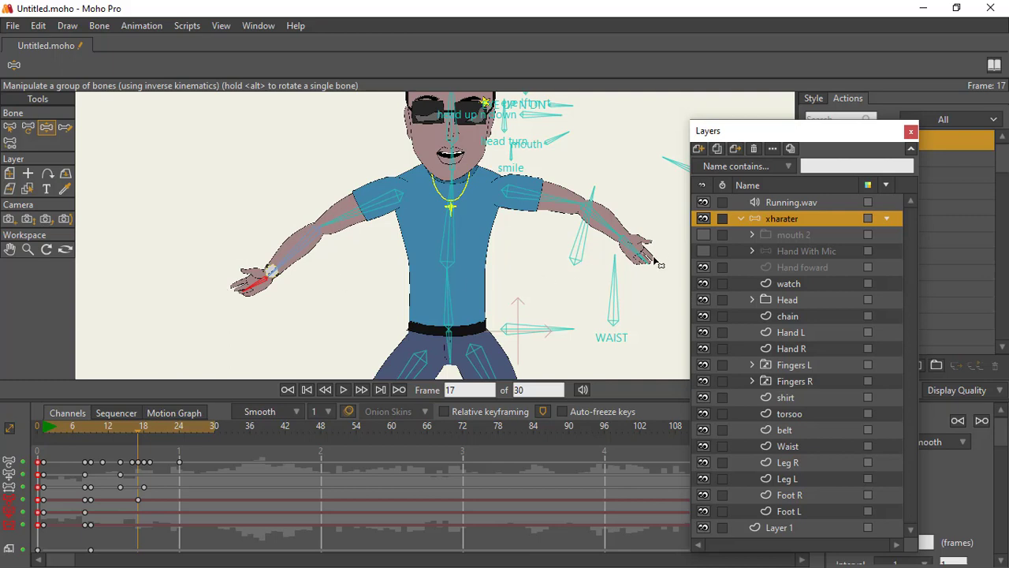
drag(645, 257, 662, 228)
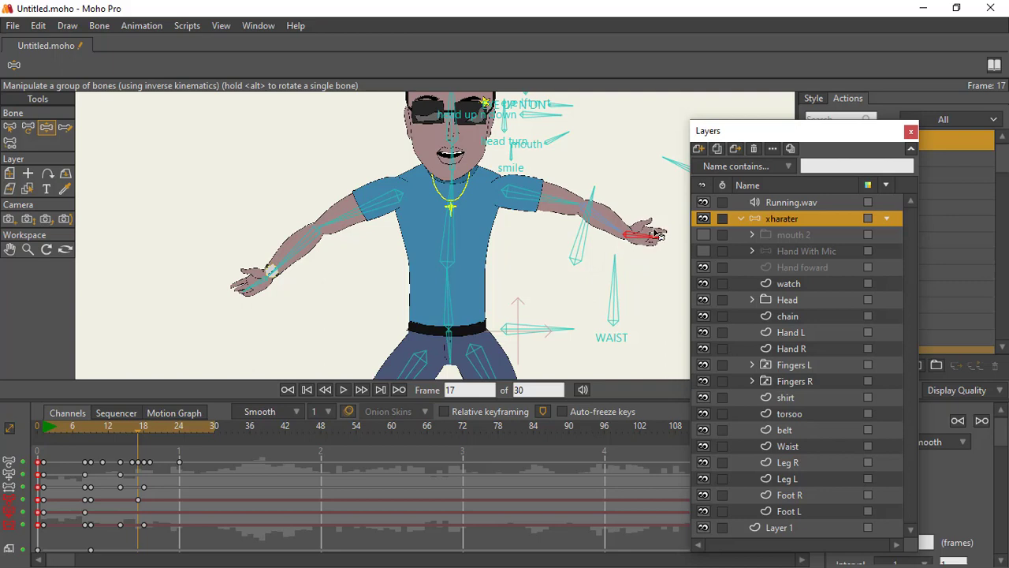
Play the animation from frame 10 to review the new hand poses
scroll(481, 272, down, 3)
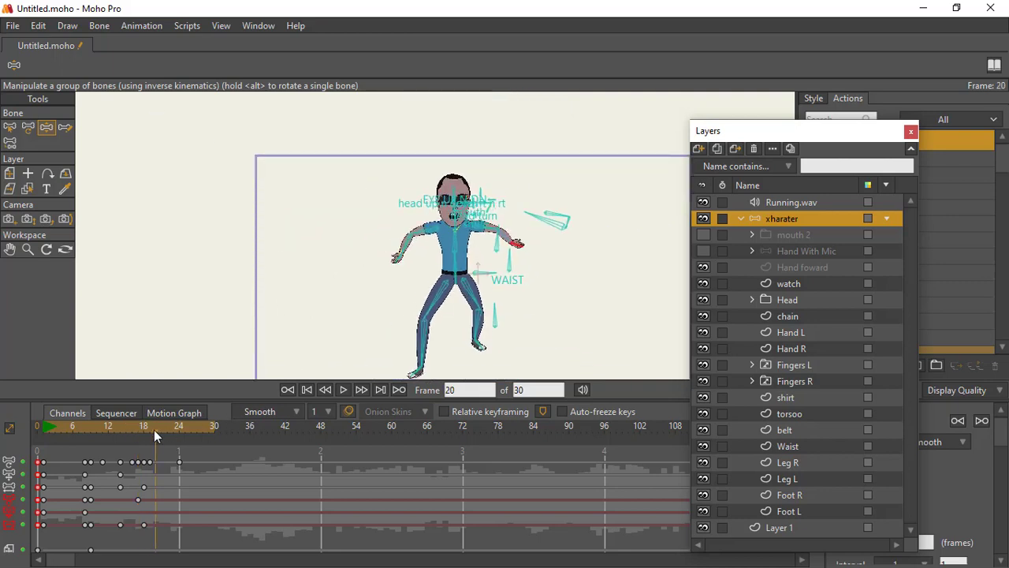
click(98, 426)
key(space)
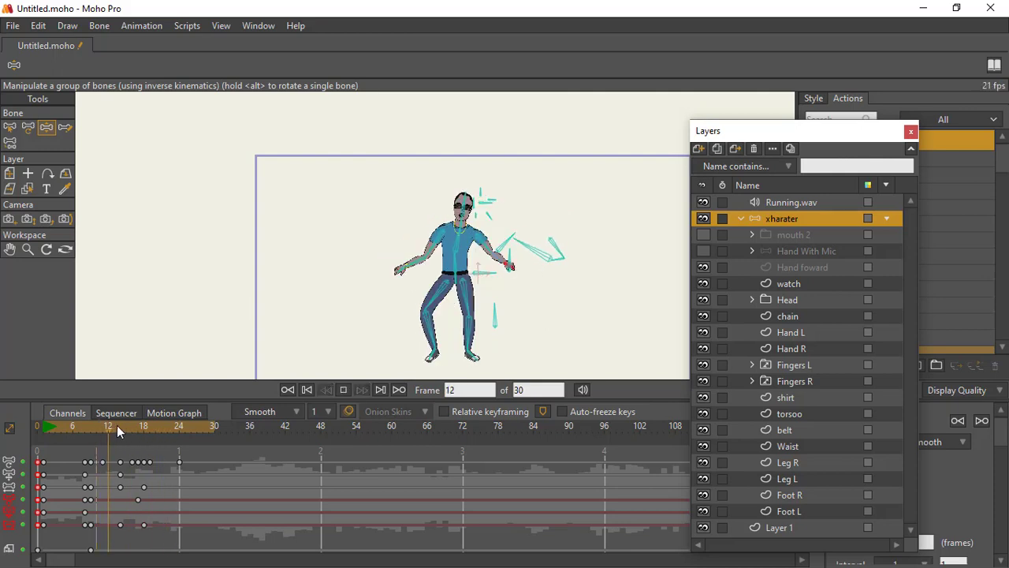
key(space)
key(space)
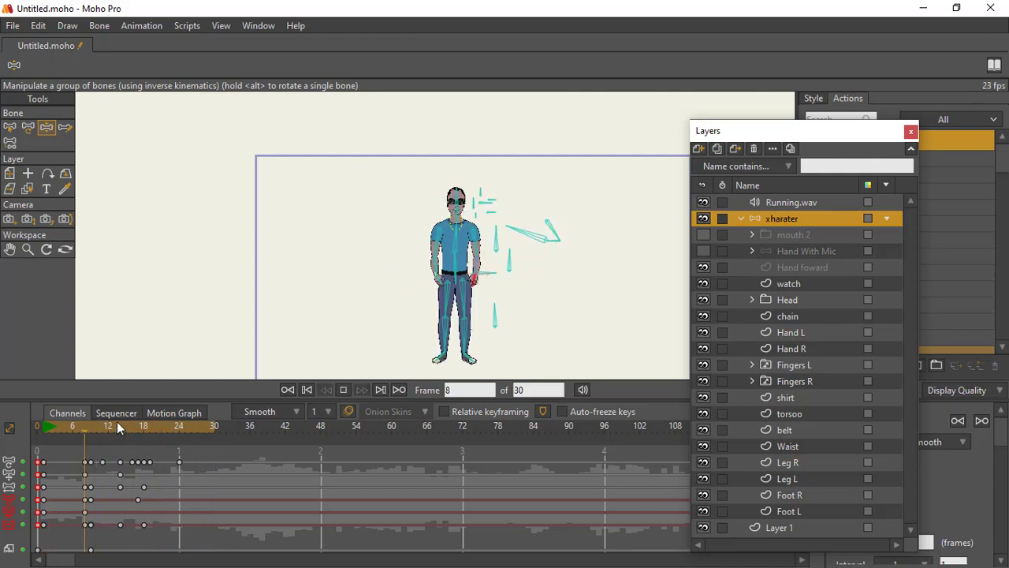
Stop playback and inspect the character's pose at frame 17 up close
key(space)
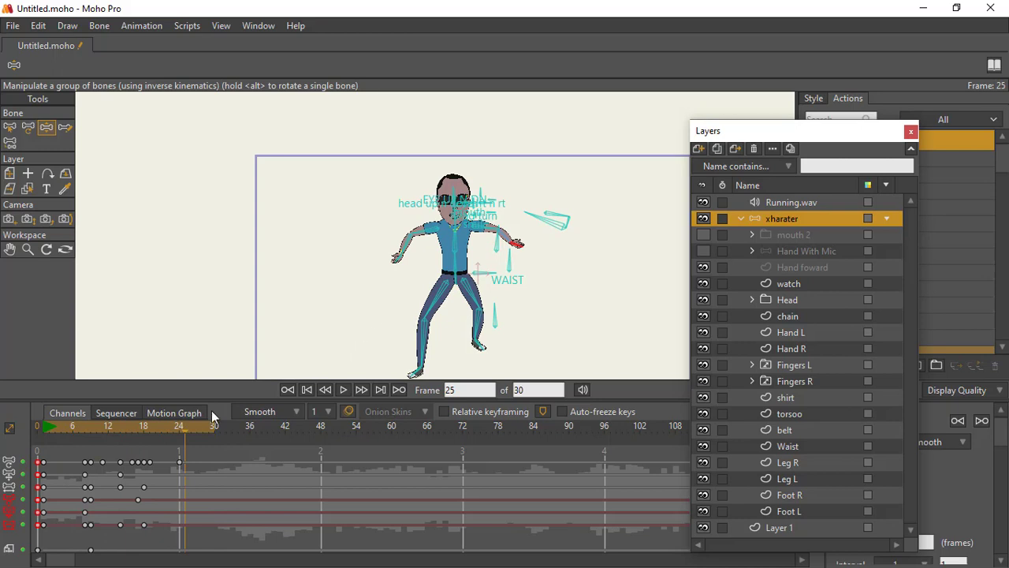
click(135, 437)
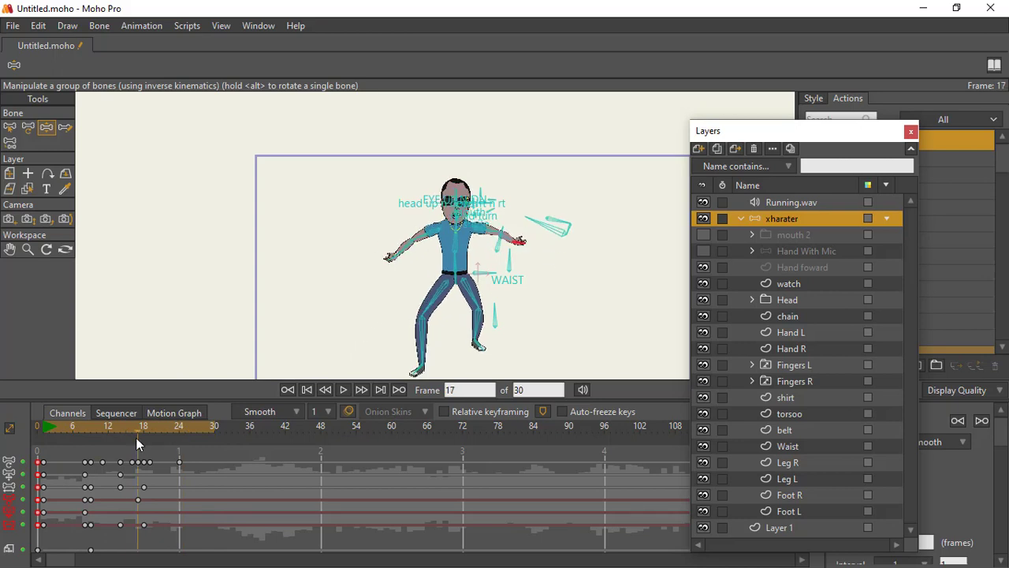
scroll(381, 298, up, 4)
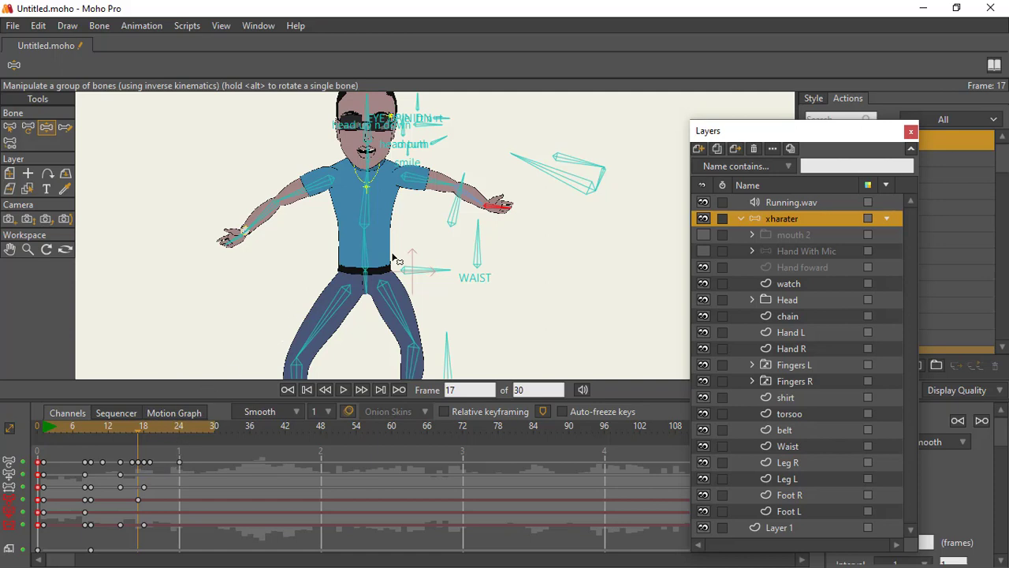
scroll(477, 185, down, 2)
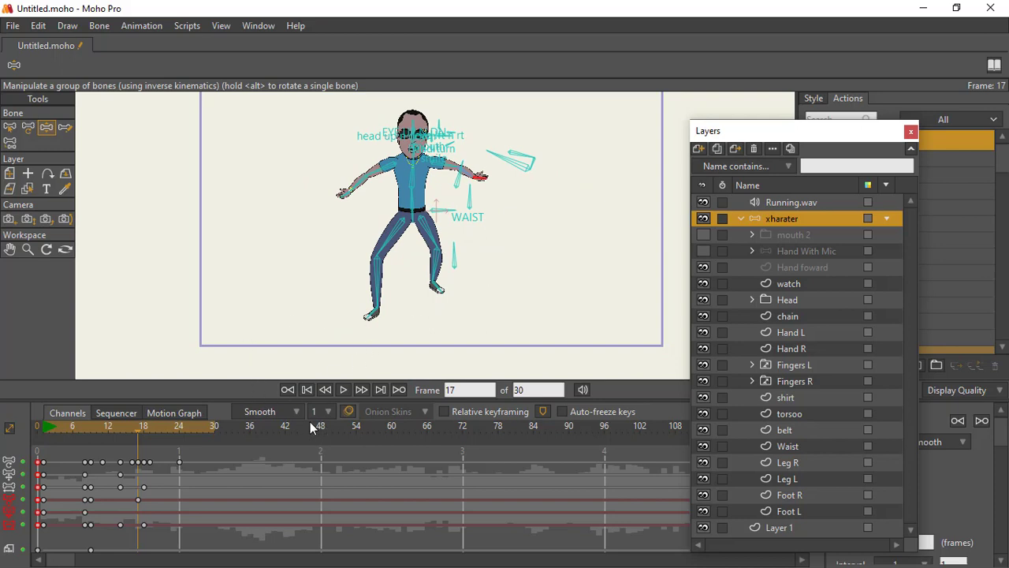
Move the Layers window clear of the Actions list and browse the list down to the saved dance actions
drag(790, 135, 735, 51)
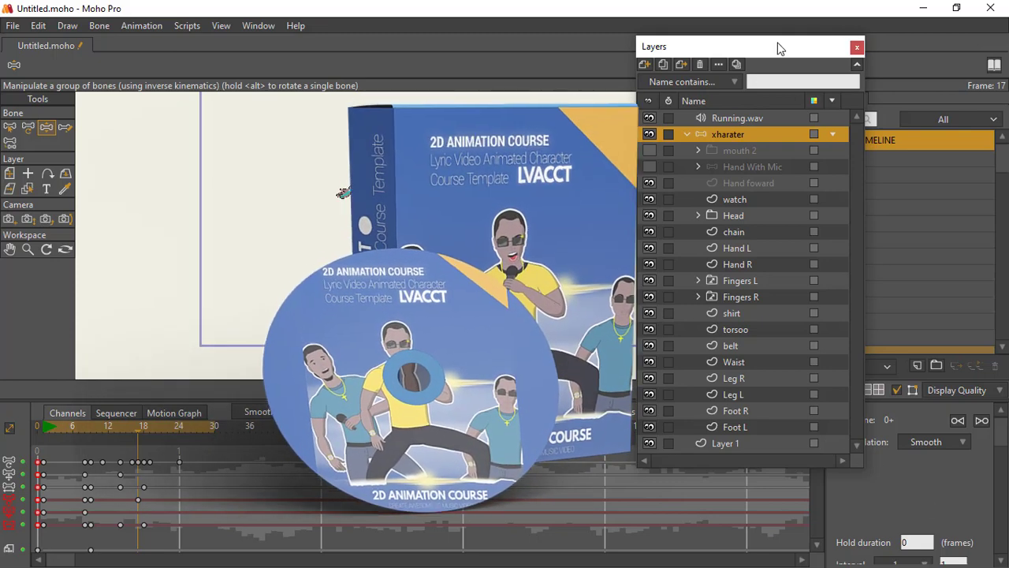
drag(779, 49, 660, 61)
scroll(940, 227, down, 3)
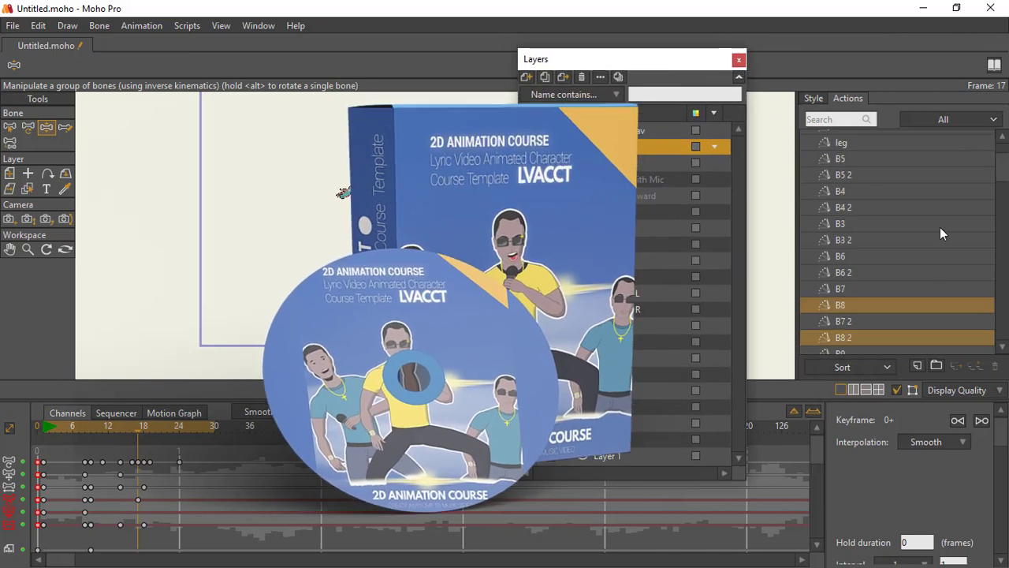
scroll(940, 233, down, 10)
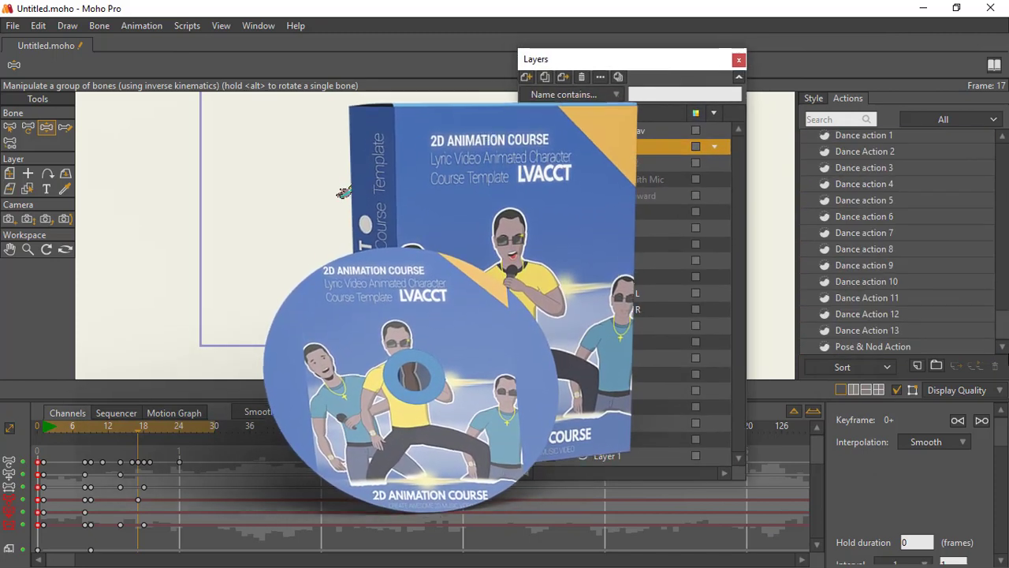
scroll(875, 245, up, 3)
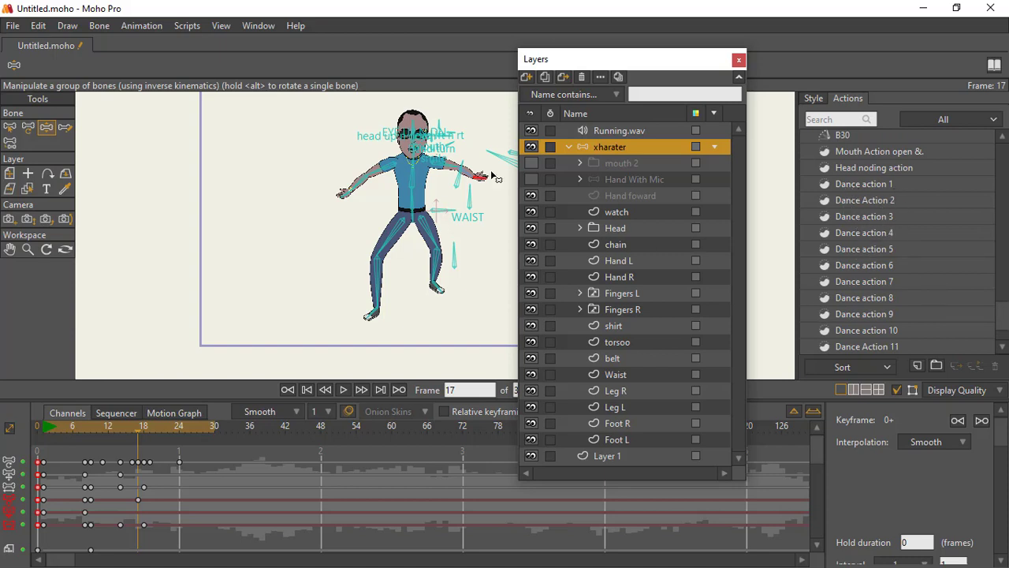
Duplicate the collapsed xharater bone layer as xharater 2 and hide the original xharater layer
click(574, 147)
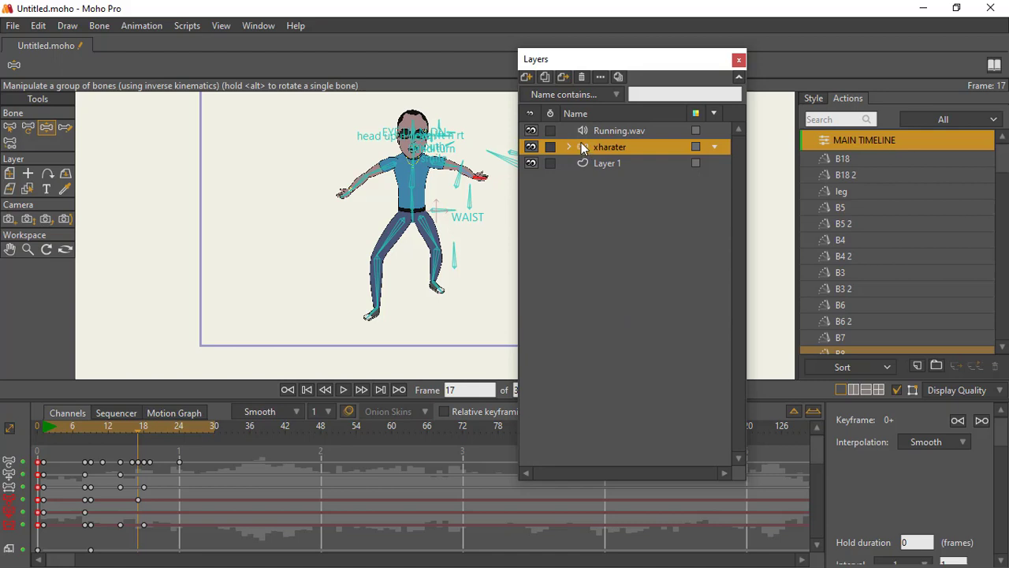
click(581, 77)
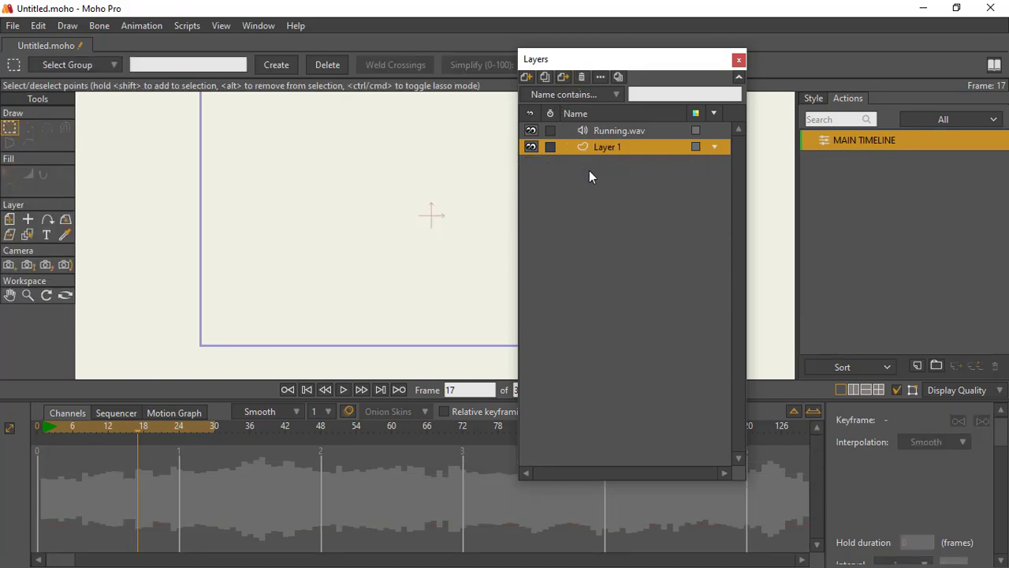
key(ctrl+z)
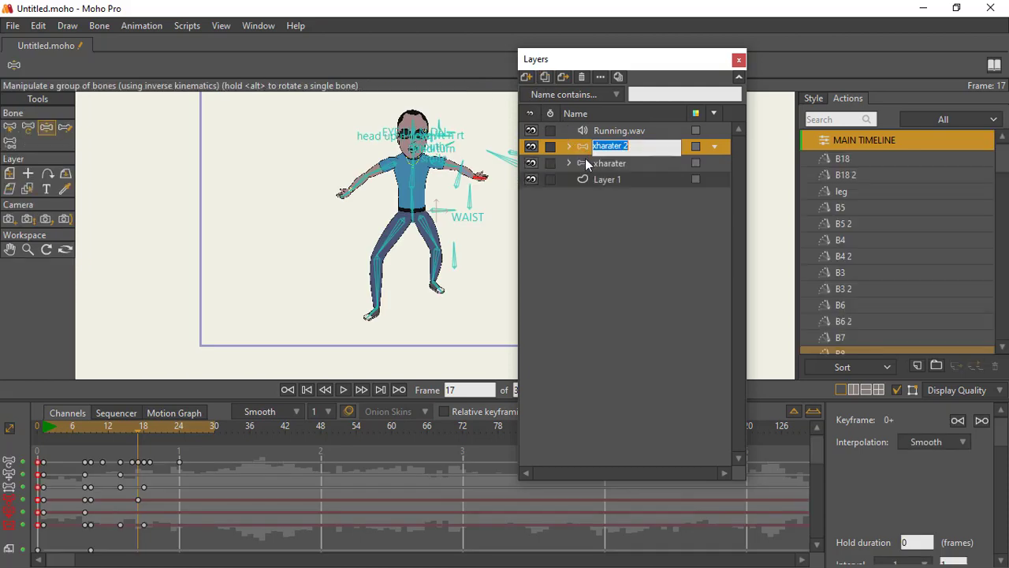
key(Return)
click(534, 163)
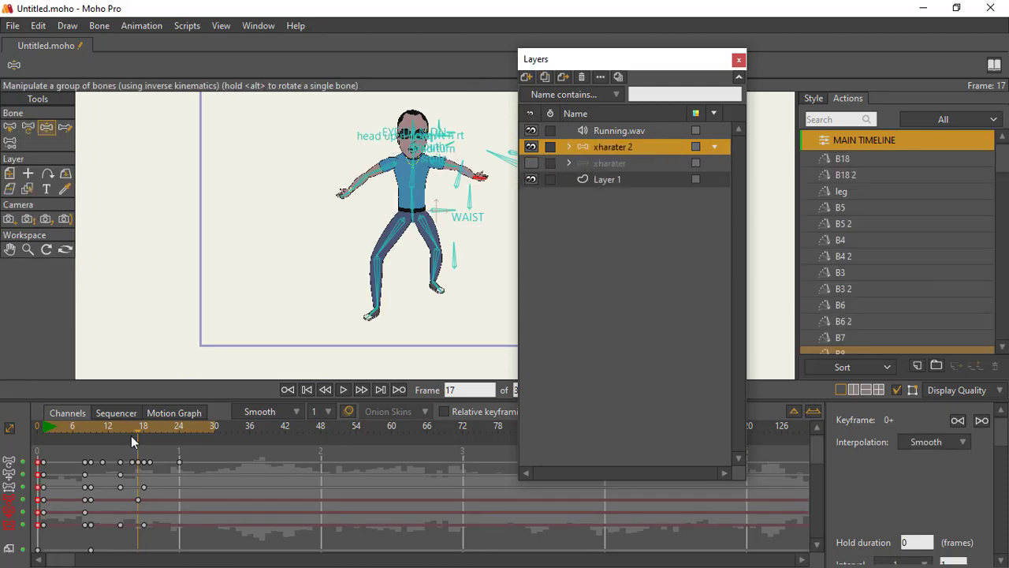
Return to frame 0 and clear all animation from the xharater 2 layer, including its sub-layers
click(44, 427)
click(38, 427)
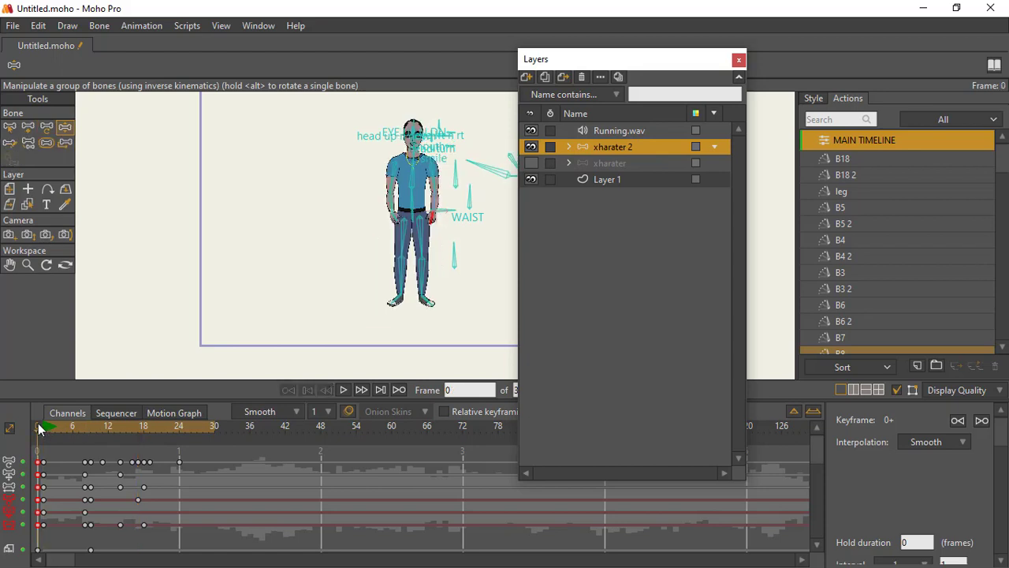
click(146, 26)
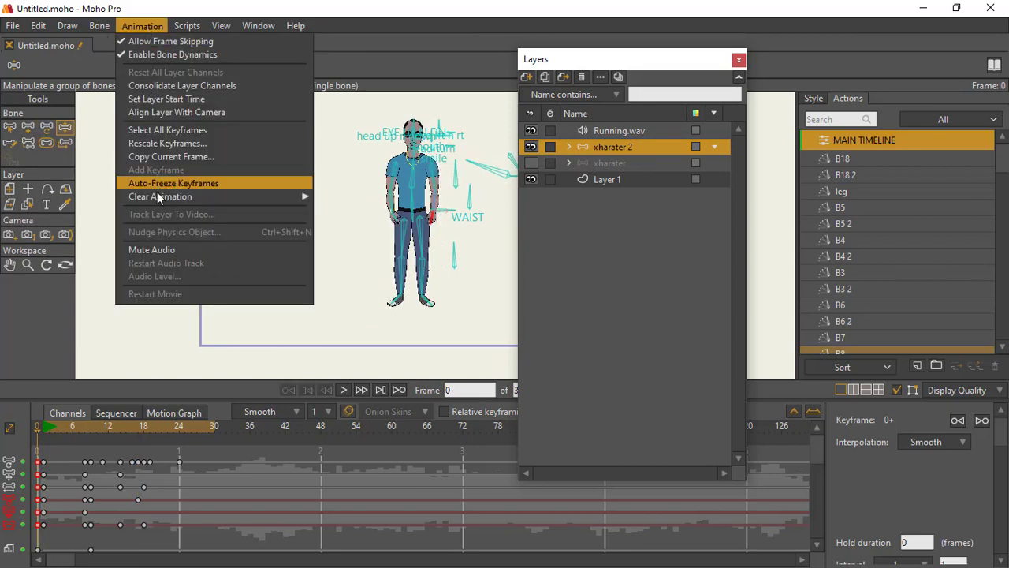
mouse_move(303, 194)
click(372, 214)
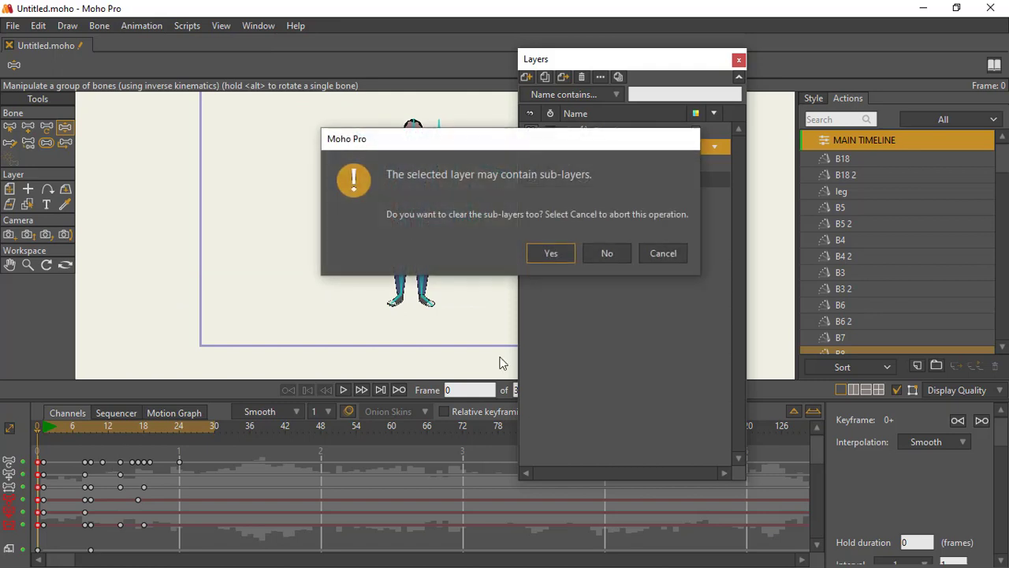
click(551, 253)
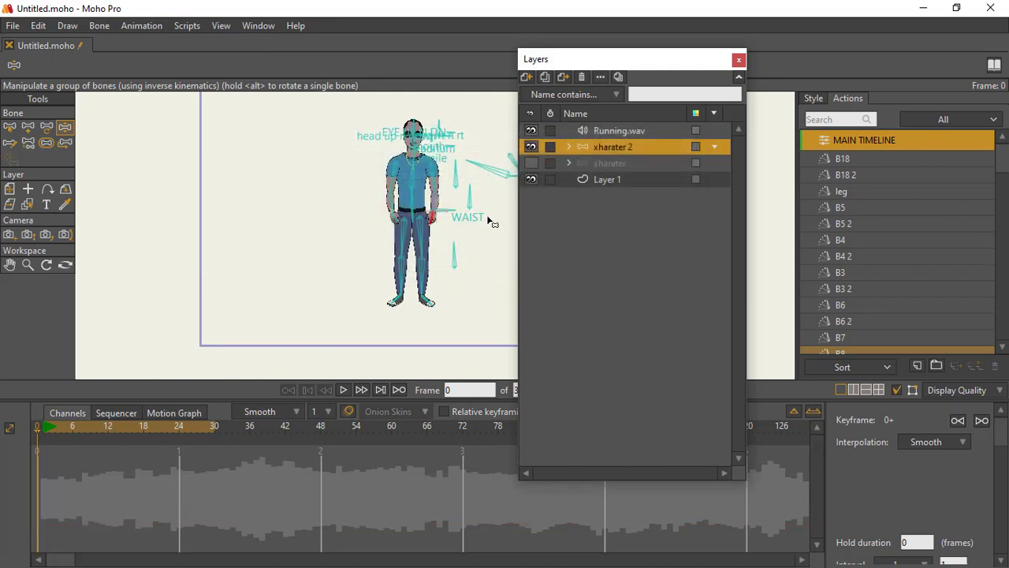
Open the Head noding action of the xharater 2 layer and play it
drag(431, 216, 385, 244)
scroll(892, 242, down, 8)
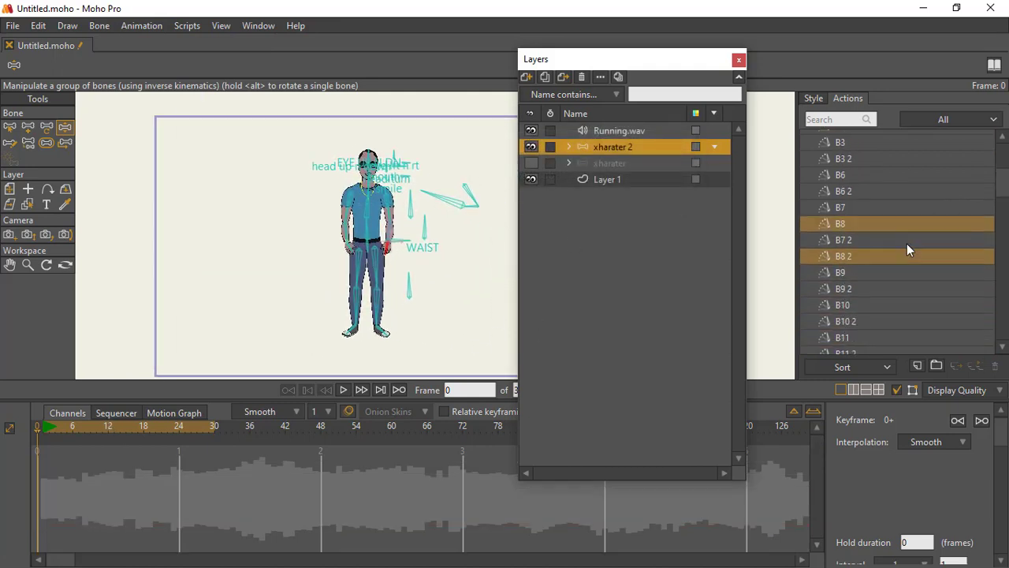
scroll(907, 244, down, 4)
drag(1002, 191, 1008, 300)
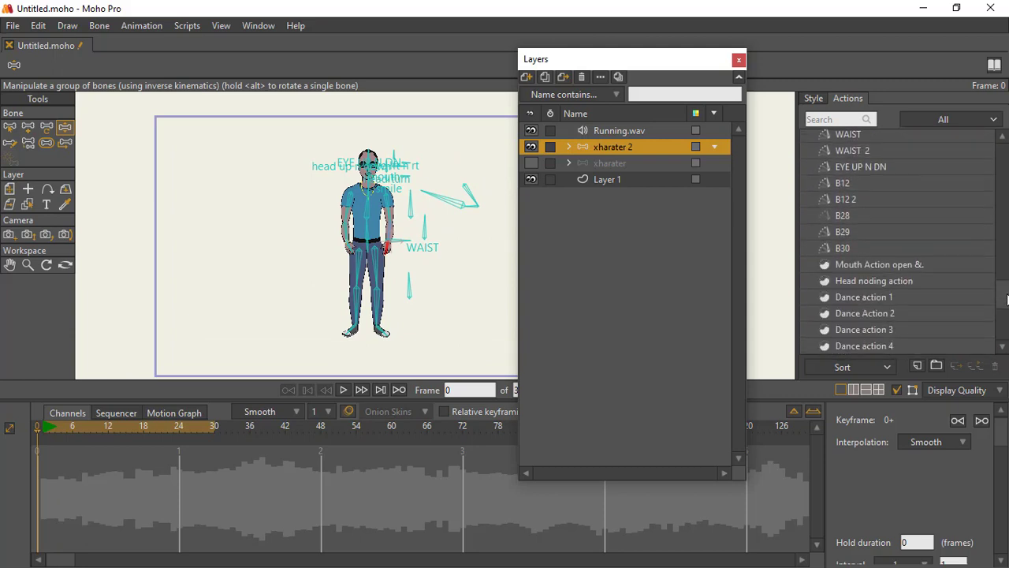
click(886, 266)
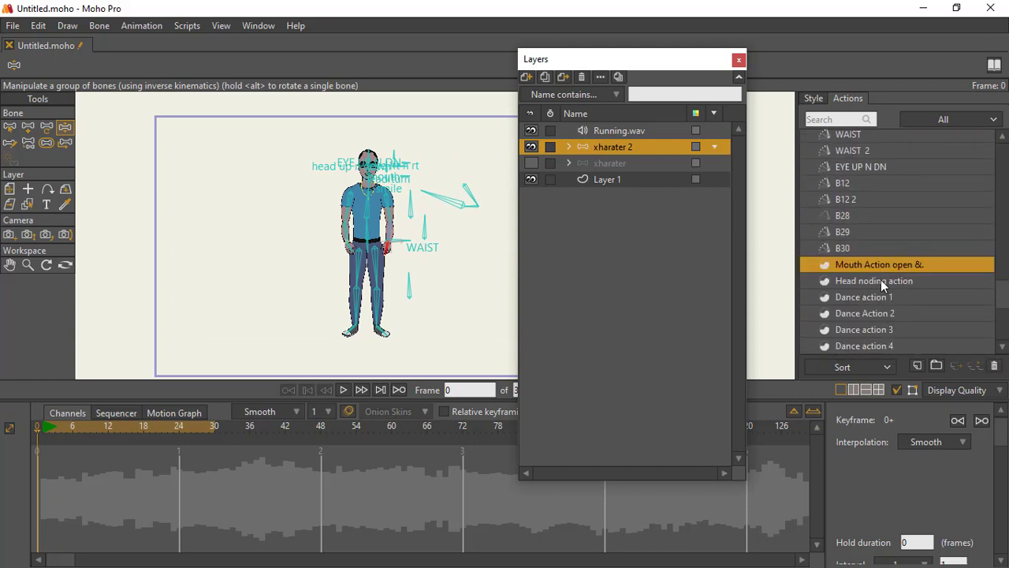
click(878, 285)
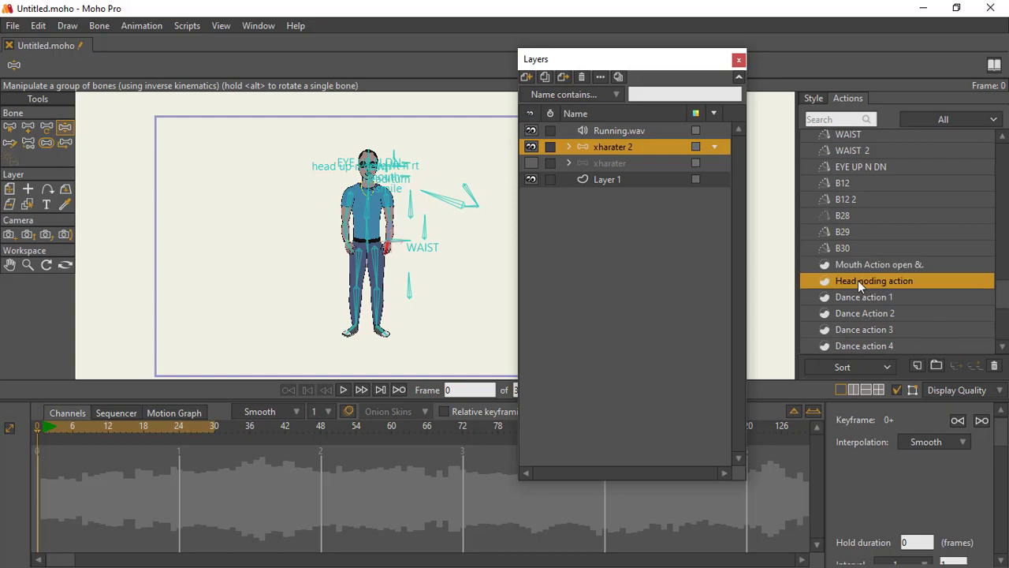
double_click(858, 280)
key(space)
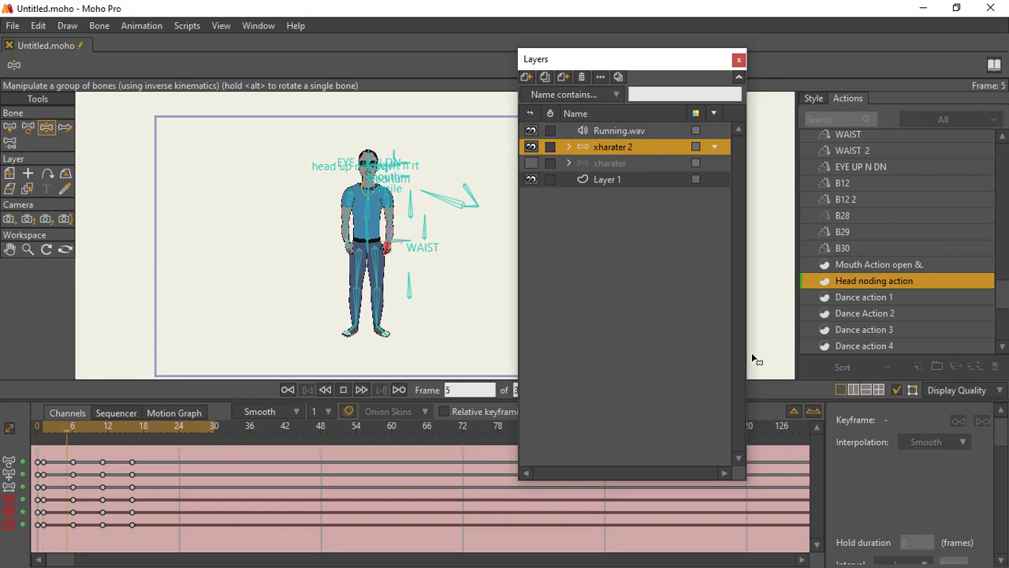
Open Dance action 1 and Dance Action 2 in turn and play each one
click(878, 302)
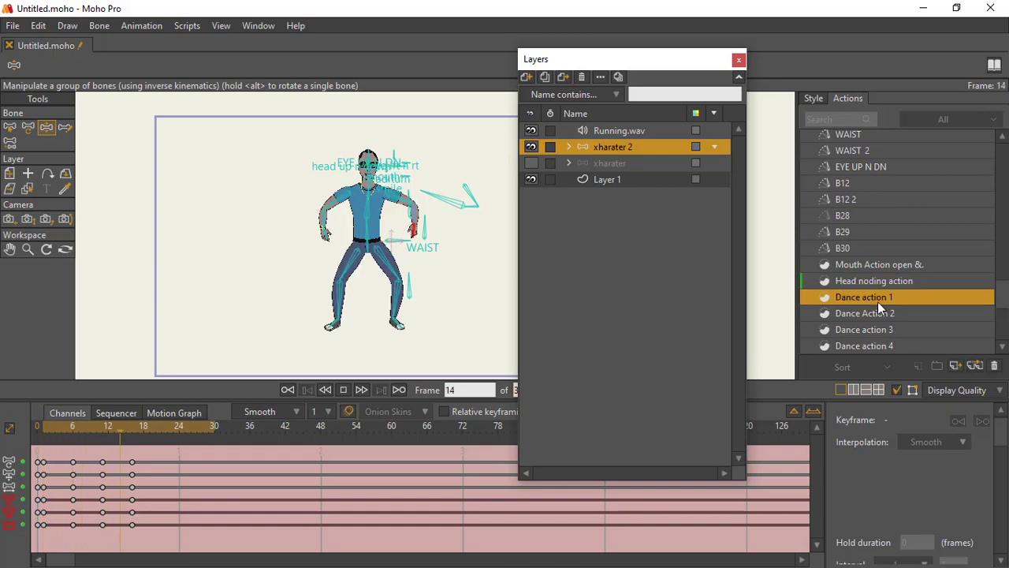
double_click(877, 301)
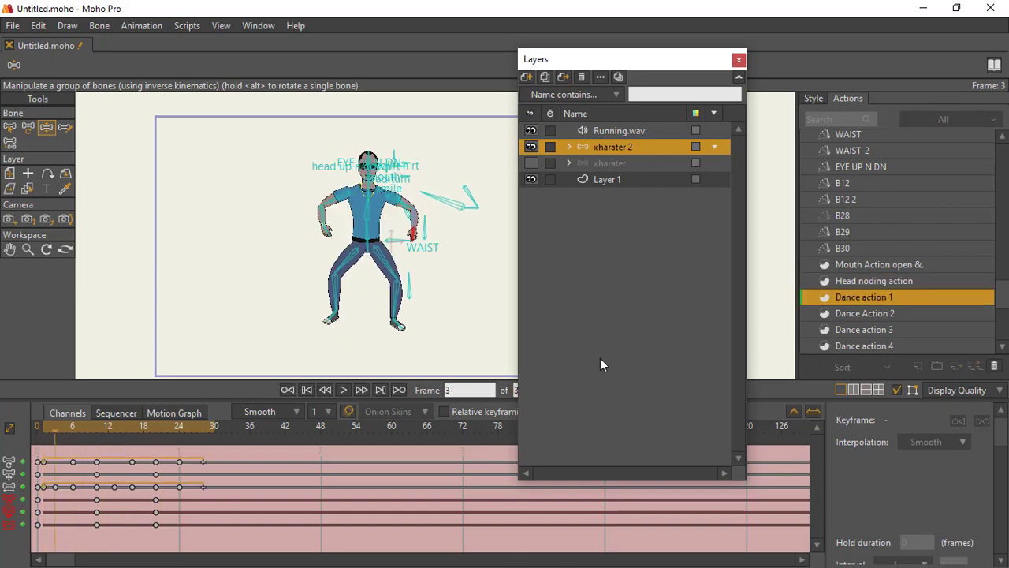
click(346, 395)
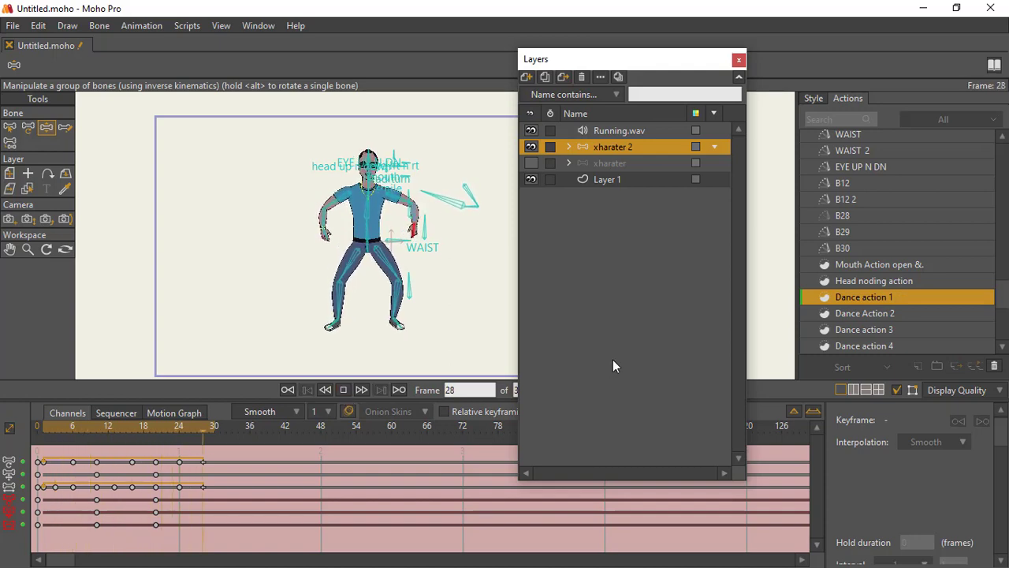
double_click(892, 313)
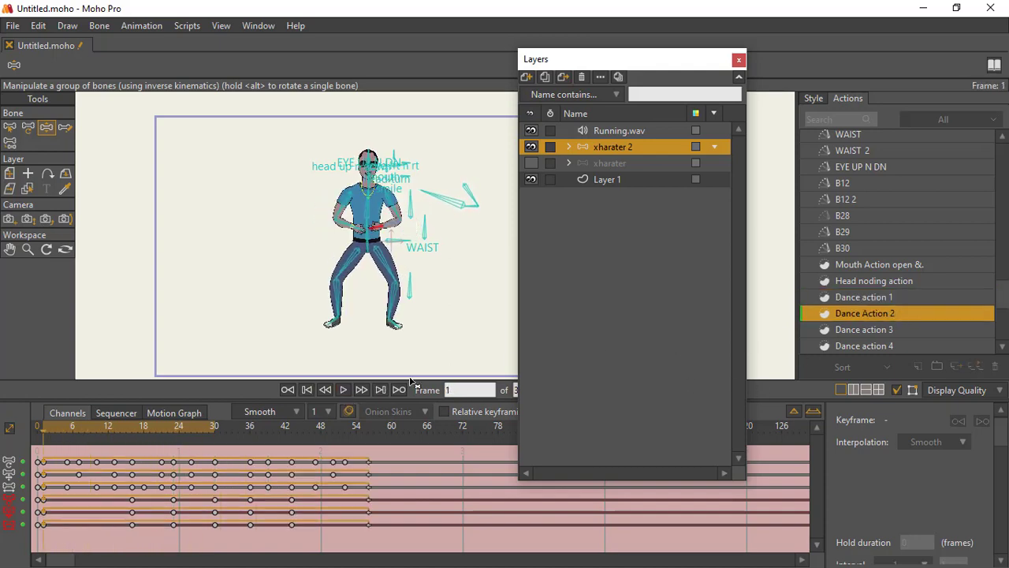
click(347, 388)
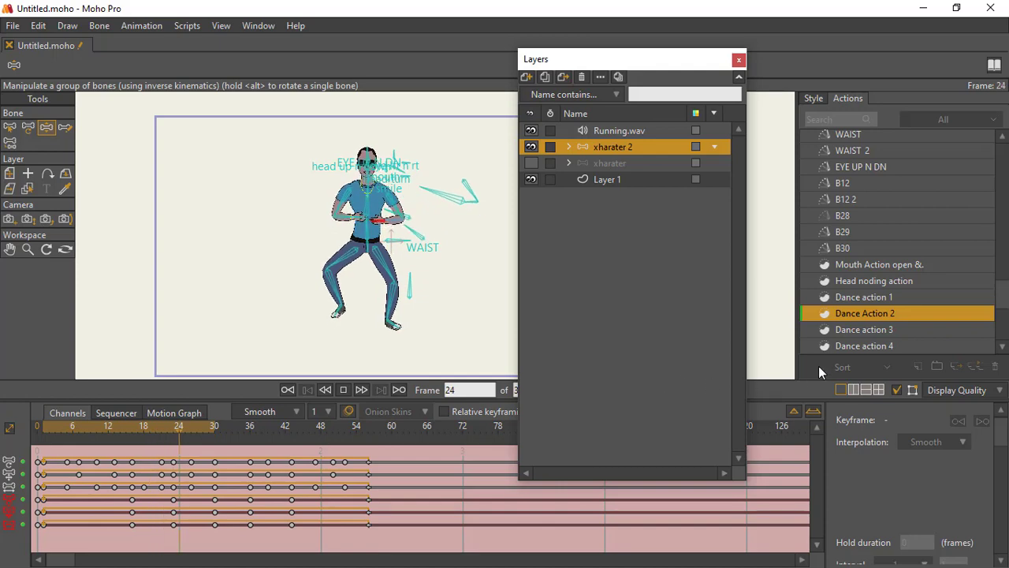
Preview Dance action 3 and Dance action 4 by opening and playing each one
click(850, 330)
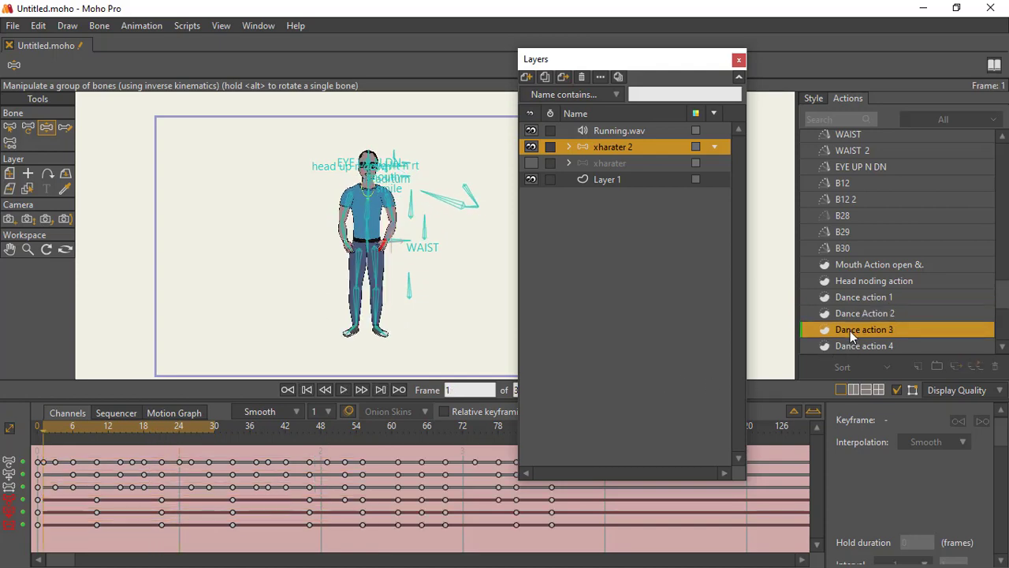
click(850, 330)
click(341, 391)
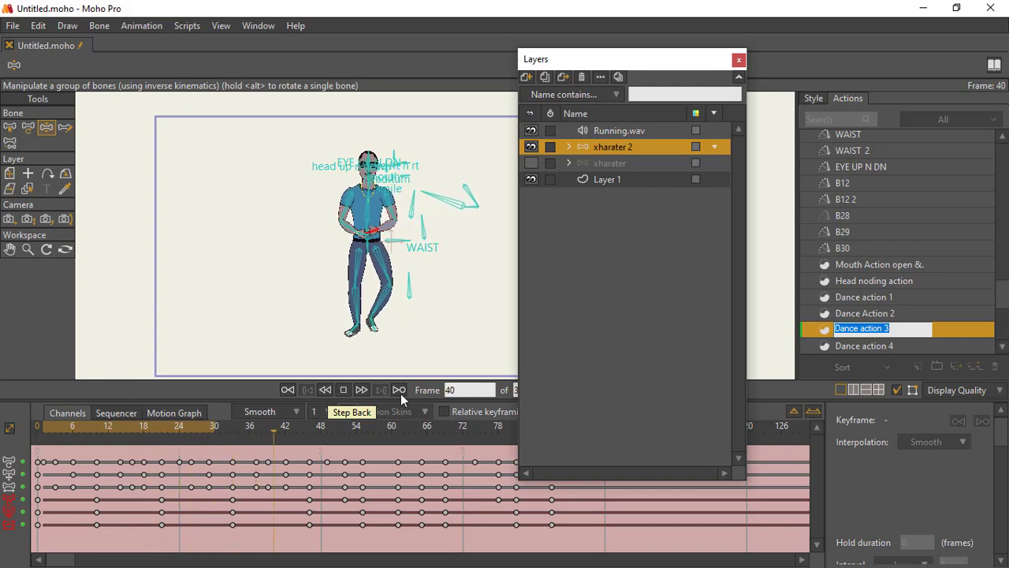
click(886, 325)
click(866, 346)
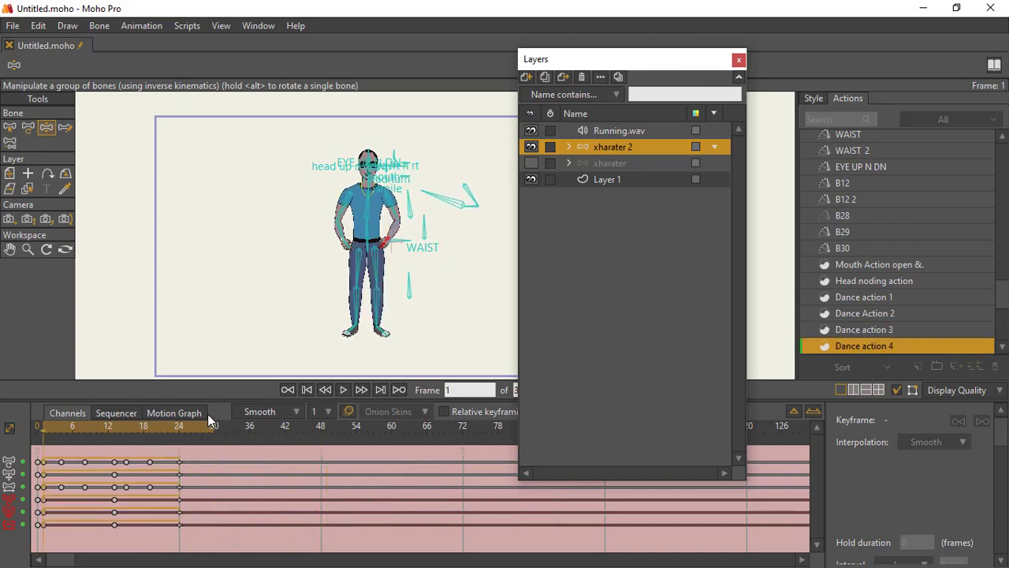
click(346, 389)
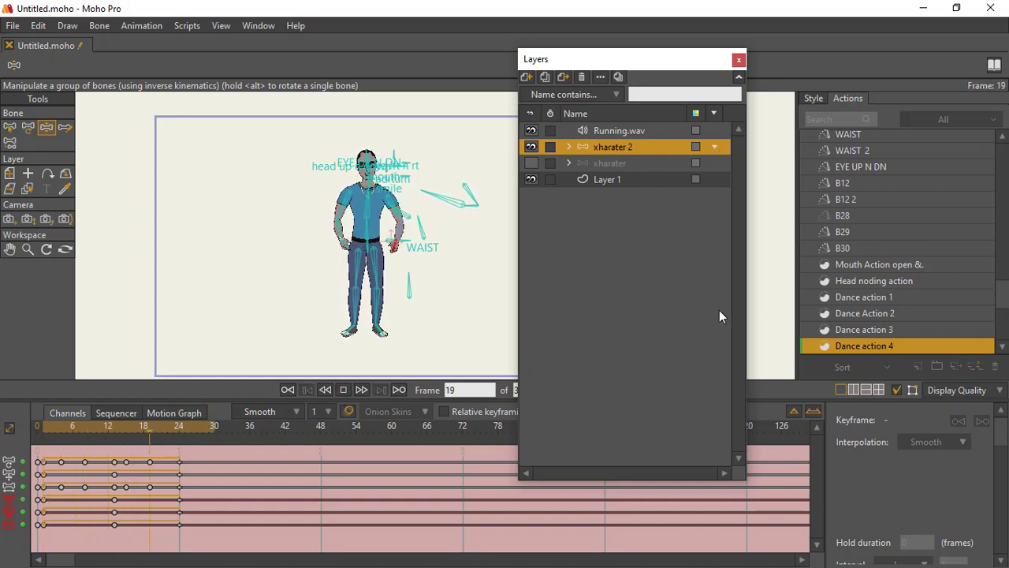
Stop the Dance action 4 preview, then open Dance action 6 and play it
click(853, 271)
drag(1005, 294, 1002, 317)
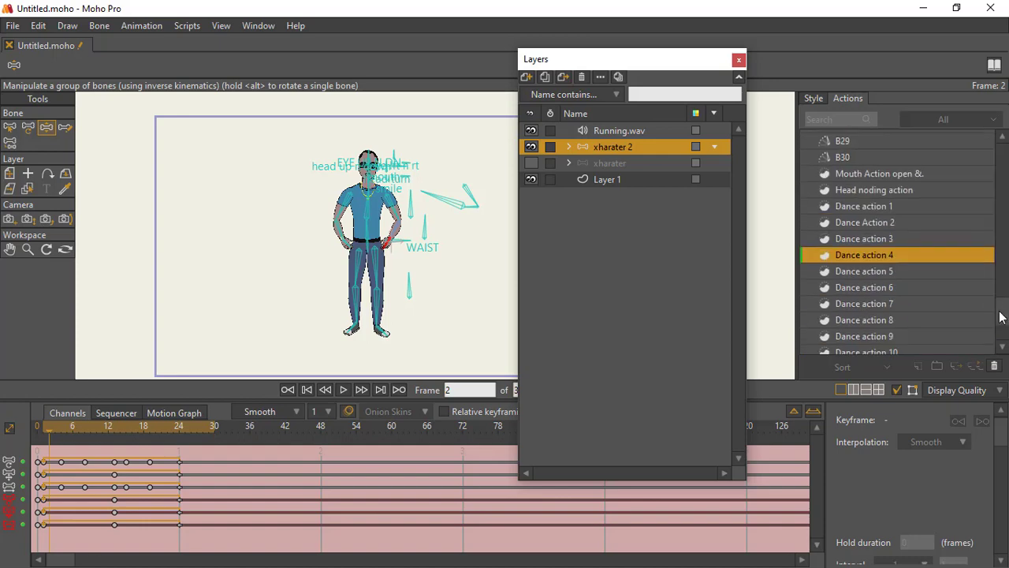
click(861, 287)
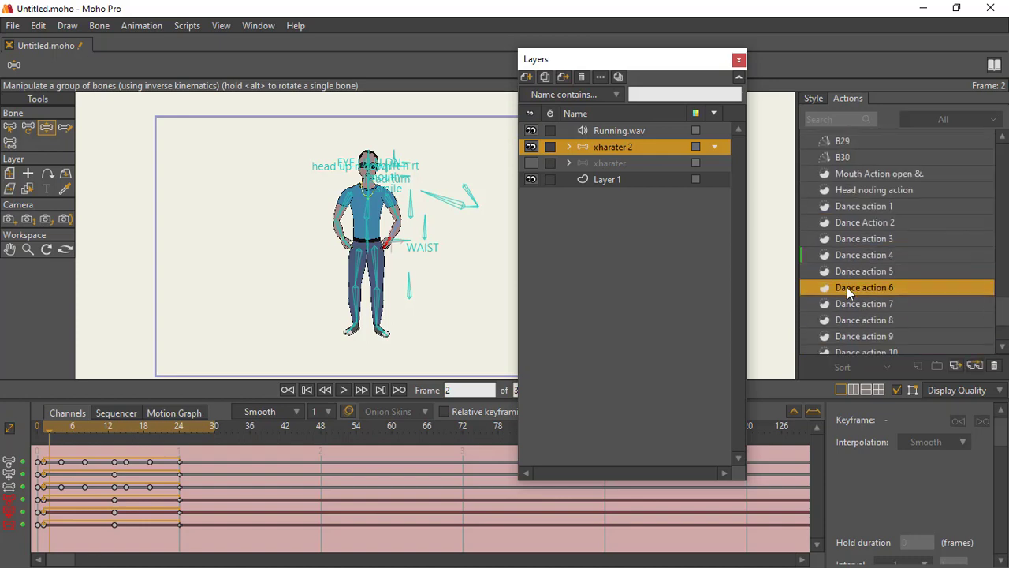
click(343, 390)
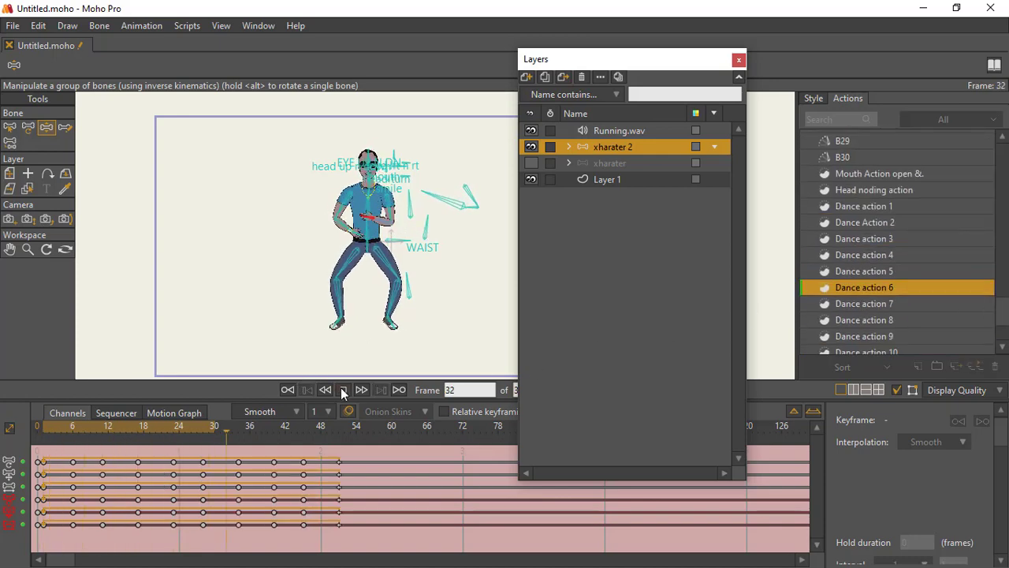
click(343, 389)
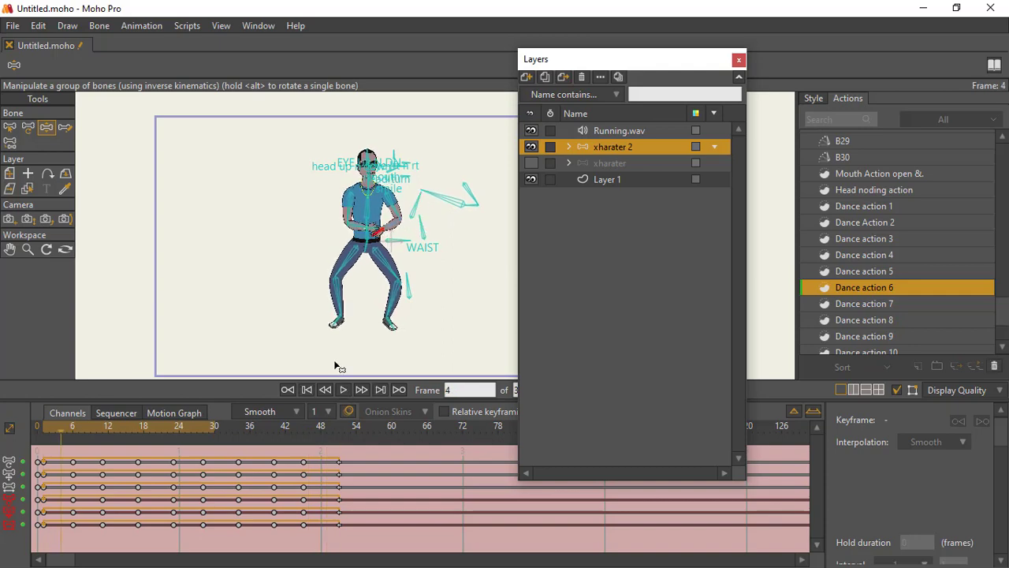
Open Dance action 8, play its movement and stop the playback
click(857, 320)
double_click(855, 319)
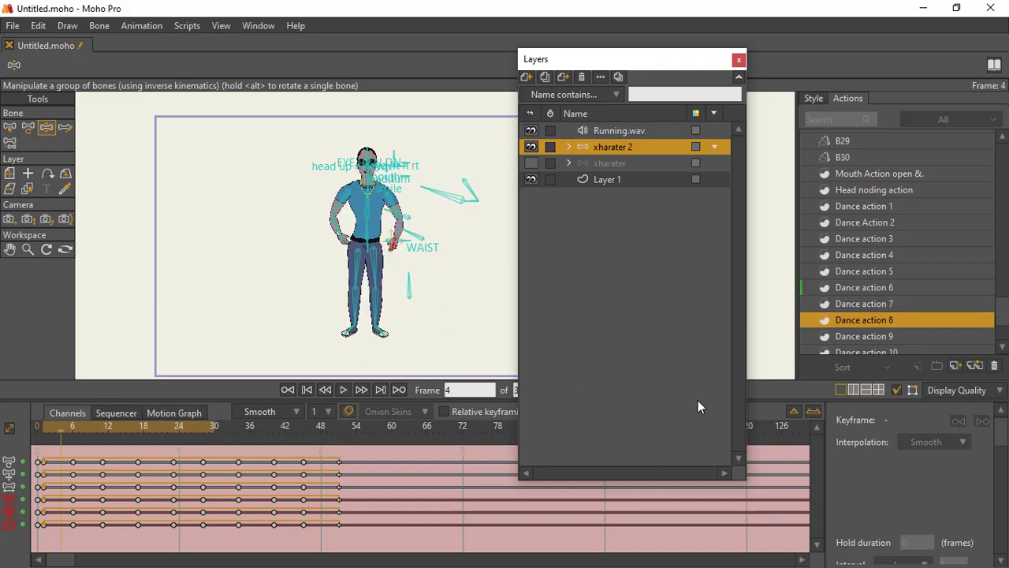
click(346, 389)
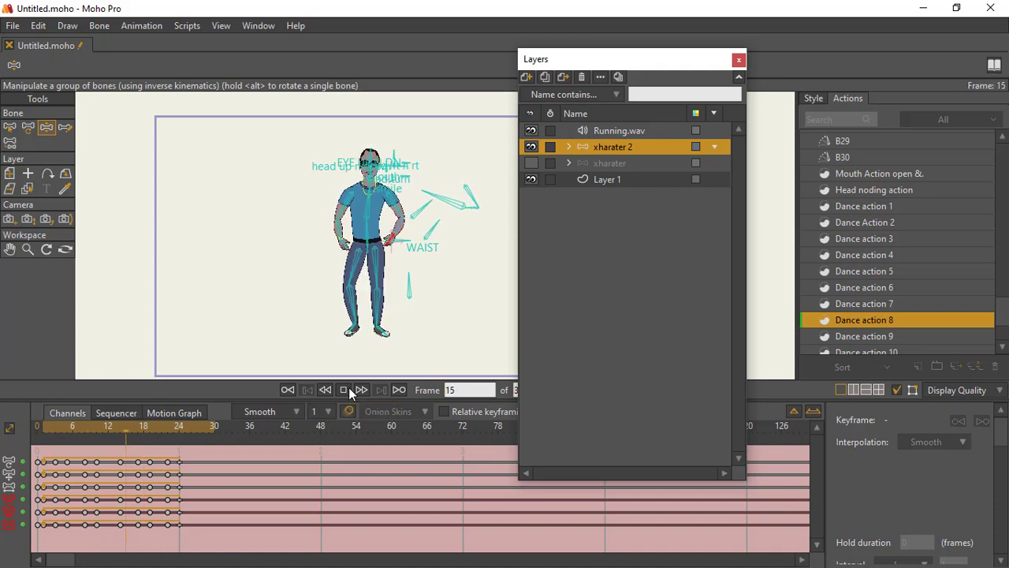
click(347, 389)
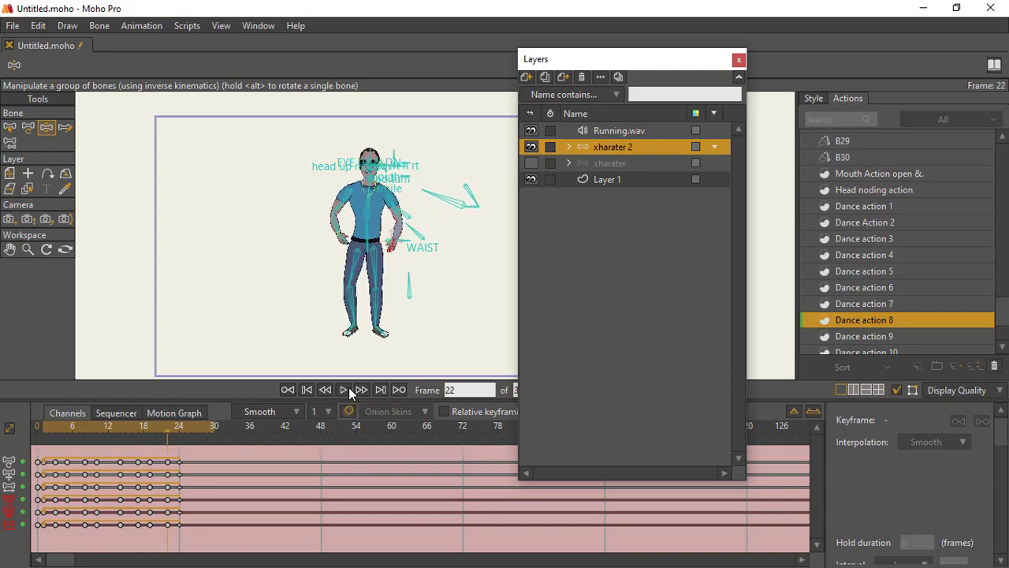